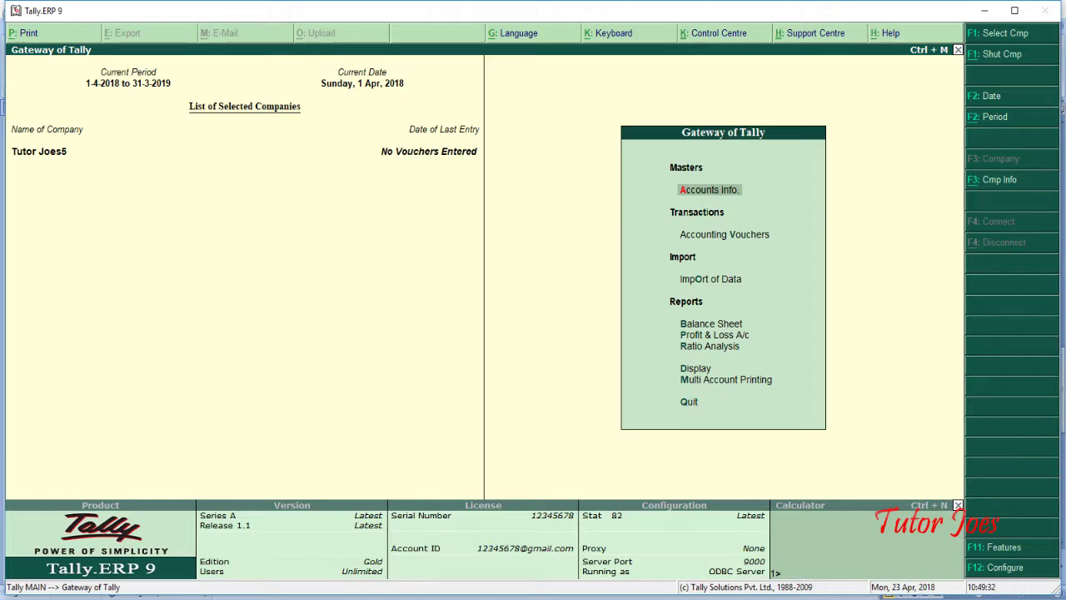
Open the form for creating a single ledger in the Tutor Joes5 company.
left_click(465, 598)
key("alt+Tab")
key("Return")
key("Down")
key("Return")
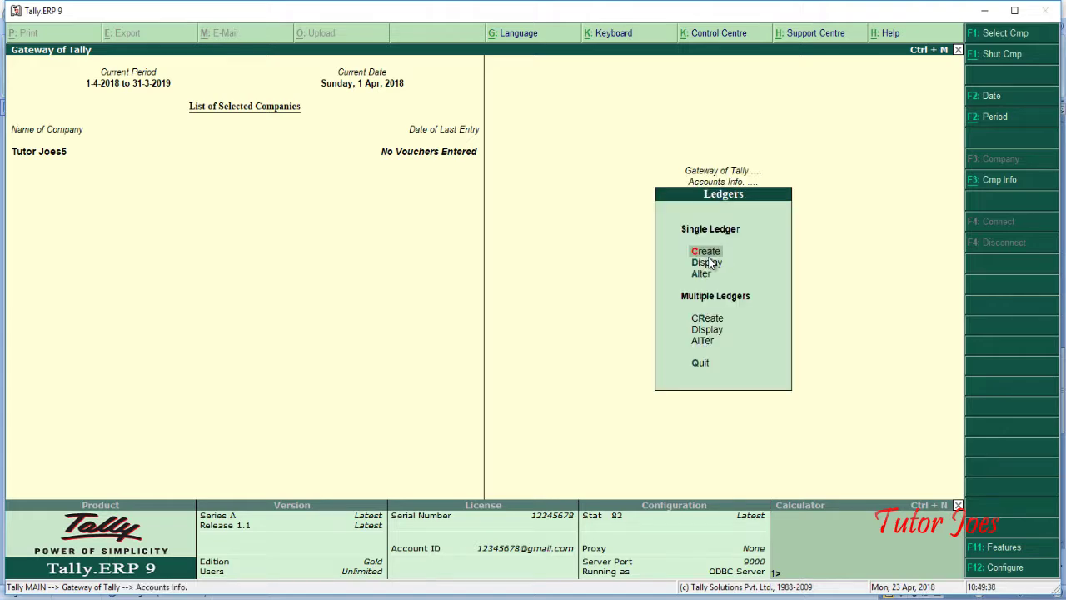
key("Return")
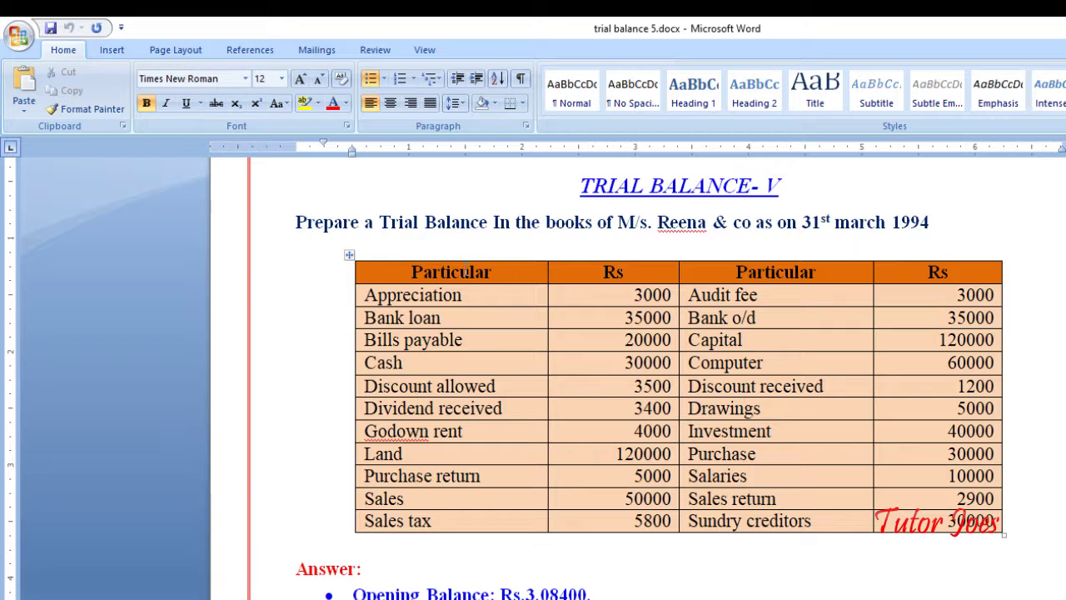
Name the new ledger Appreciation, after the trial balance's first entry, and place it under Indirect Incomes.
left_click_drag(475, 294, 312, 312)
left_click(514, 426)
key("alt+Tab")
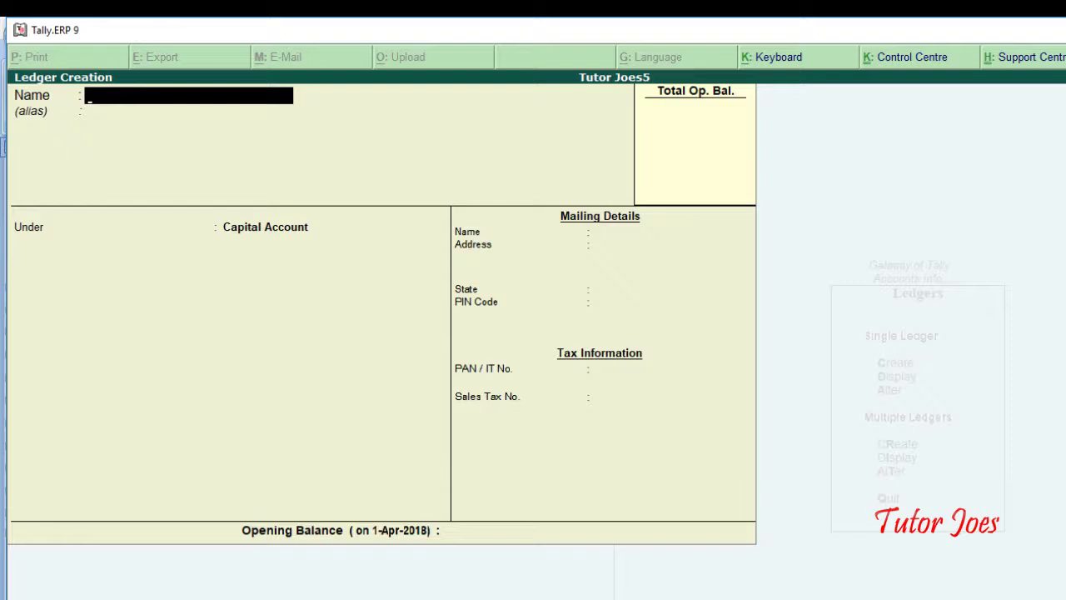
type("Appreciation")
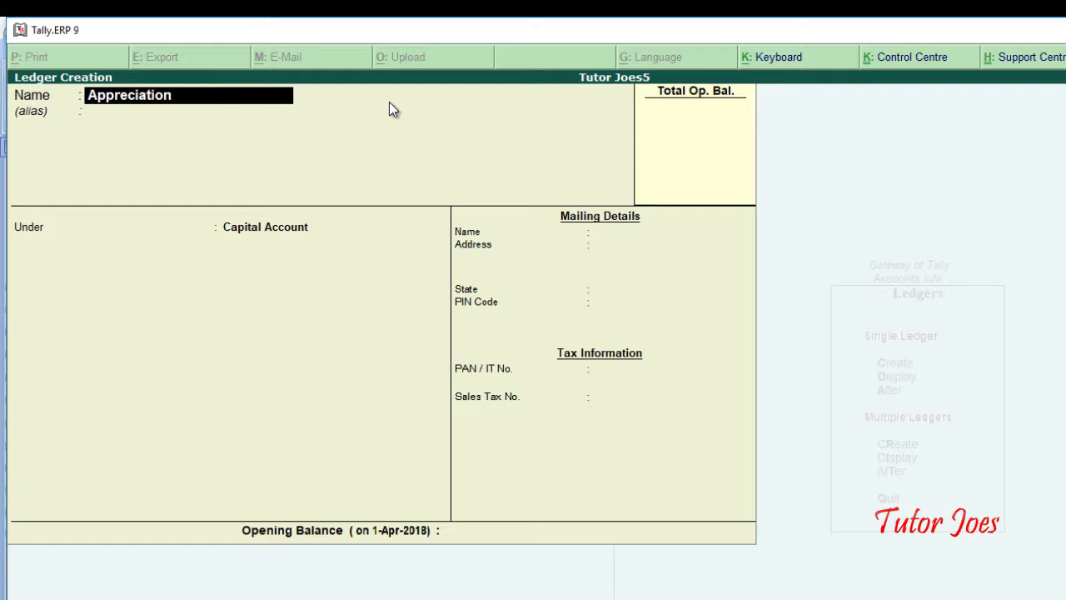
key("Return")
key("Return")
type("In")
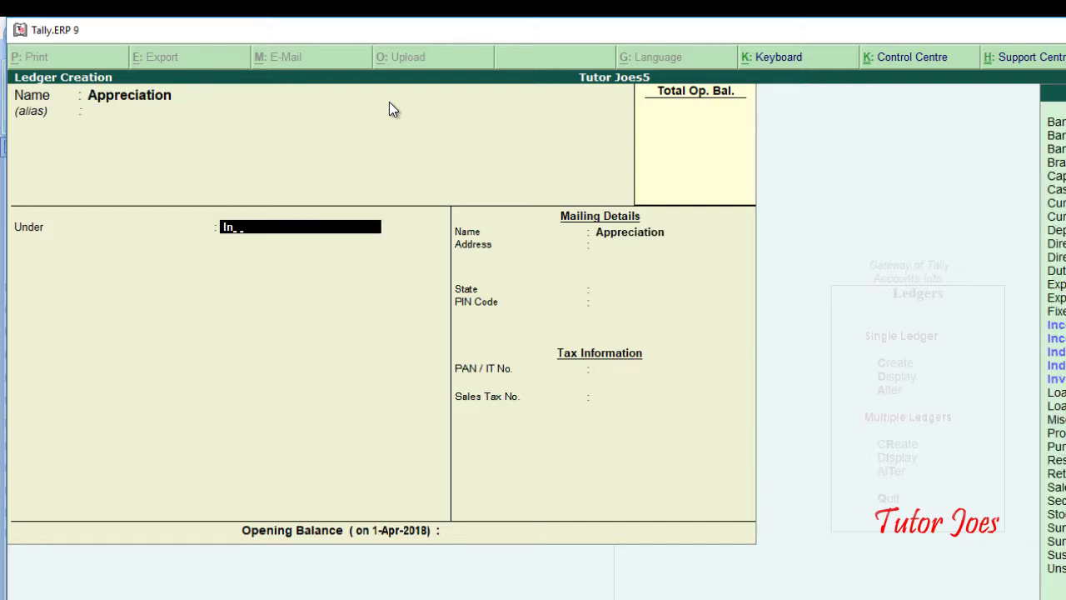
type("dire")
key("Down")
key("Return")
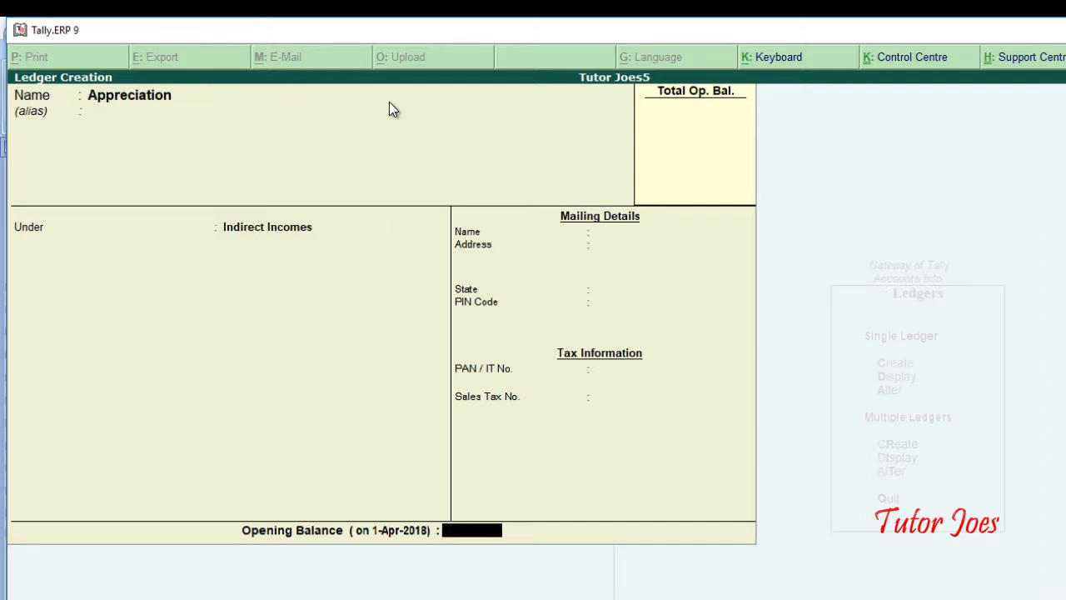
Give the Appreciation ledger its trial balance amount, 3000 Cr, as opening balance and save the ledger.
key("alt+Tab")
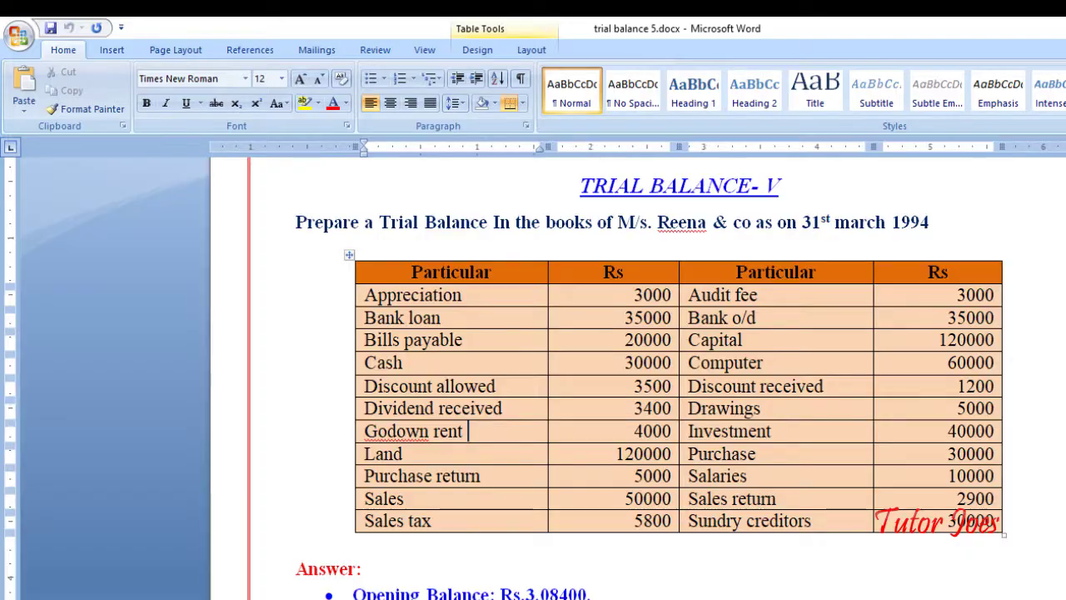
key("alt+Tab")
key("alt+Tab")
key("alt+Tab")
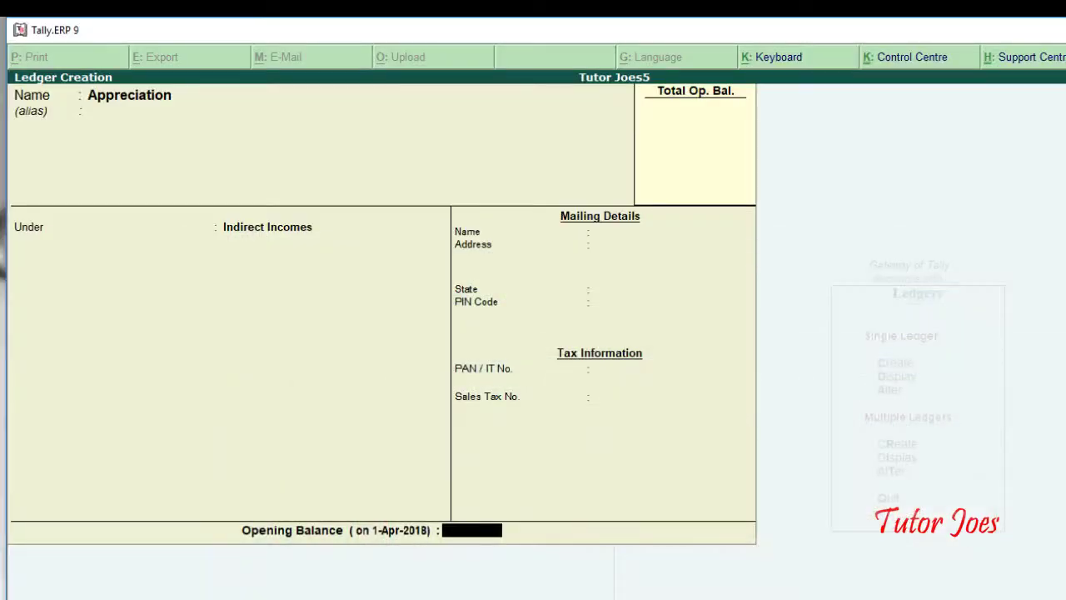
type("3000")
key("Return")
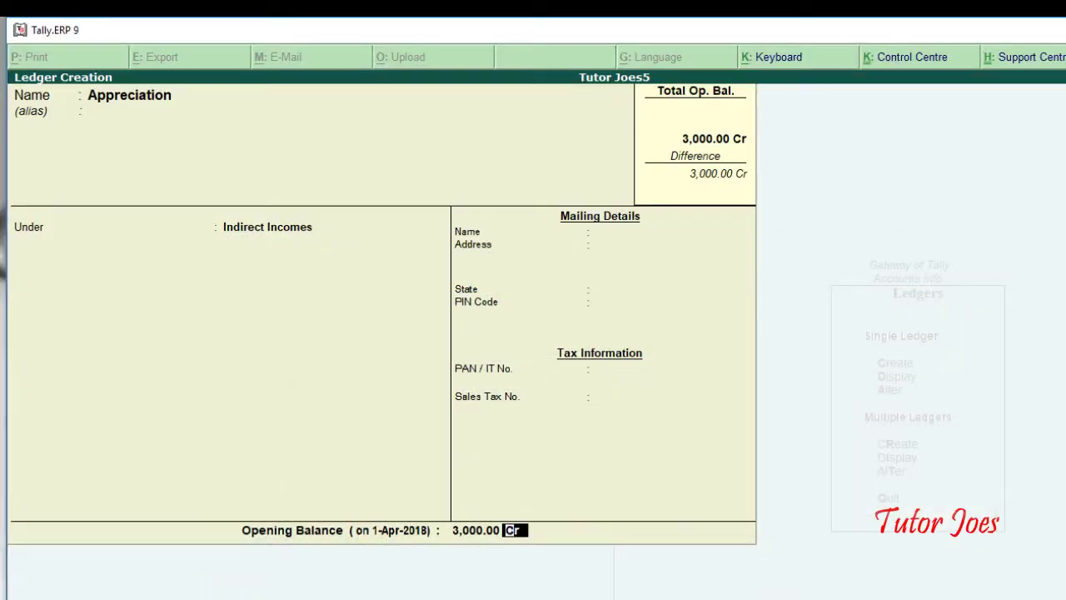
key("Return")
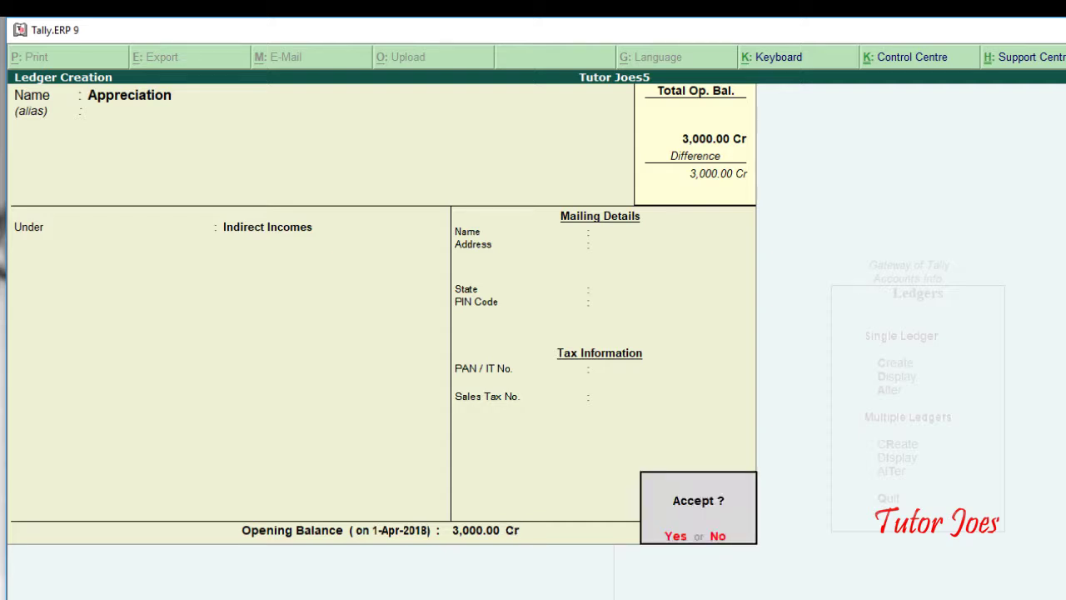
key("Return")
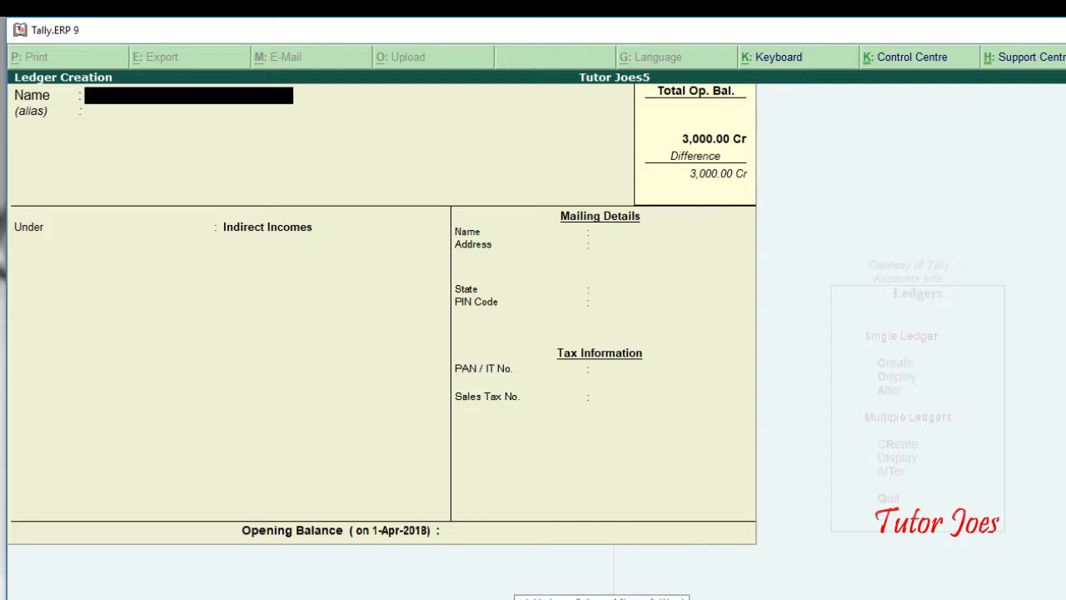
Take the next entry from the trial balance document and name the new ledger Bank Loan.
key("alt+Tab")
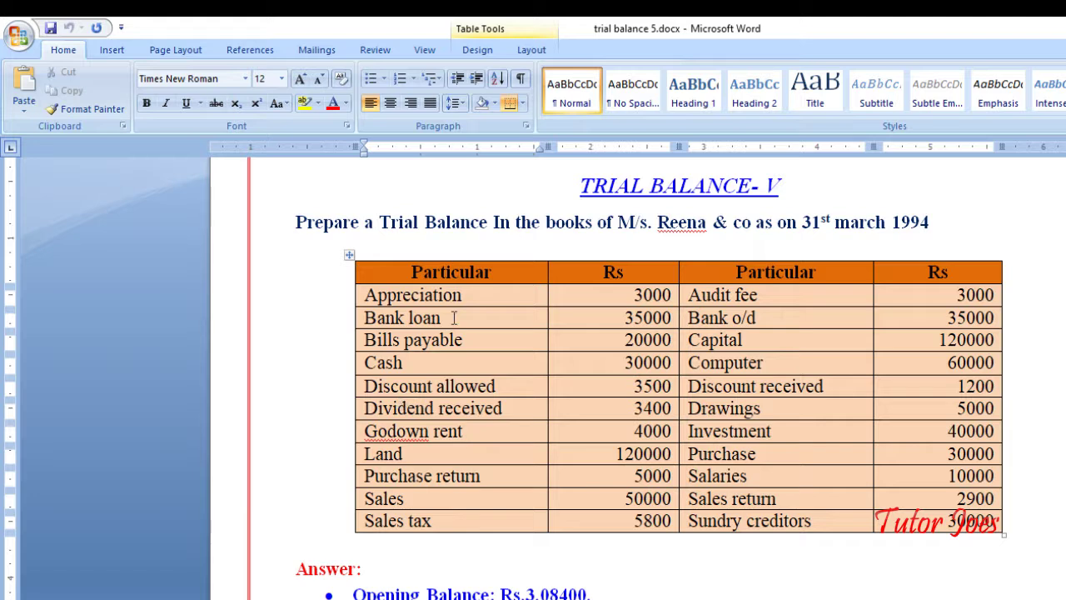
left_click_drag(452, 317, 321, 326)
left_click(427, 343)
left_click(459, 317)
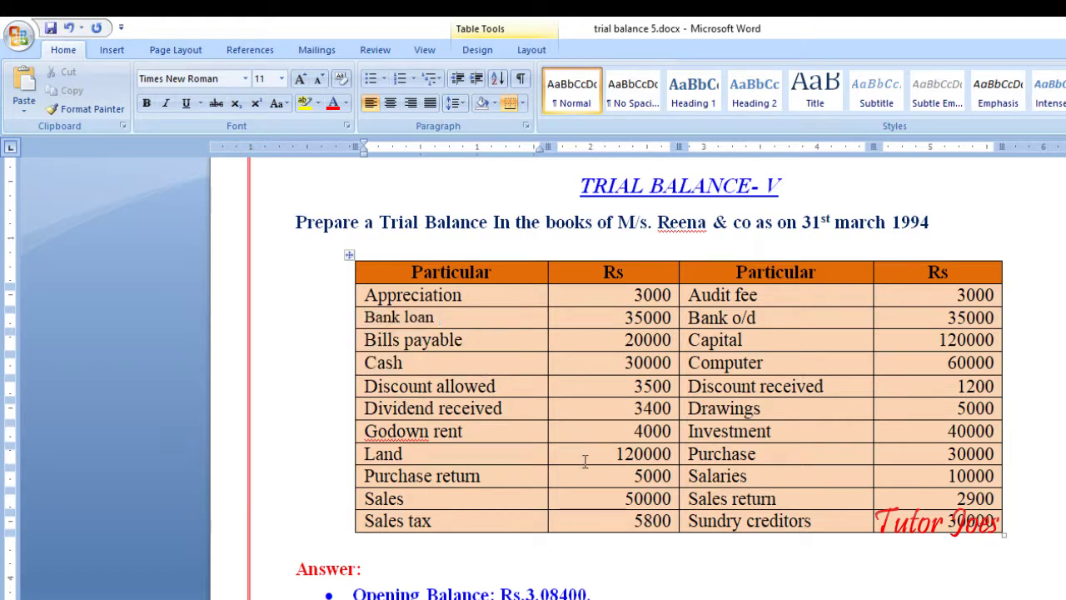
key("alt+Tab")
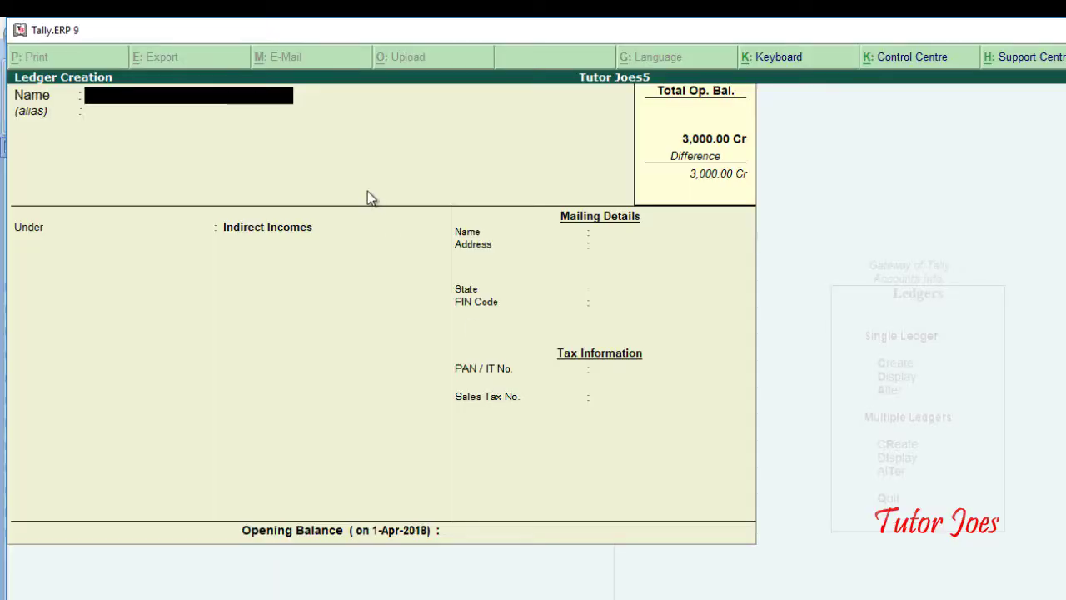
type("Bank Loamn")
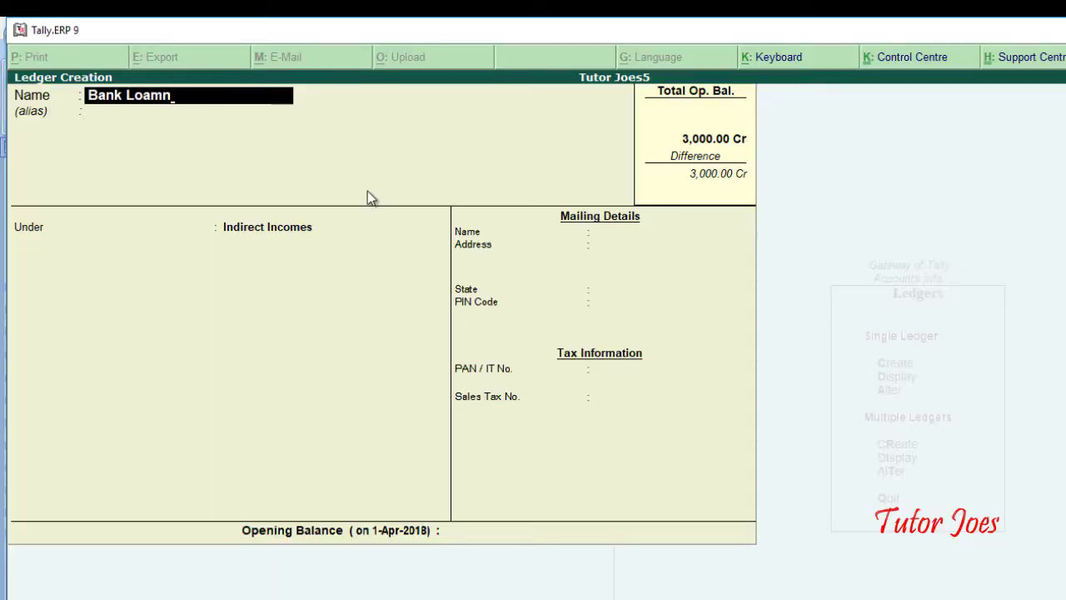
key("BackSpace")
key("BackSpace")
key("BackSpace")
type("n")
key("Return")
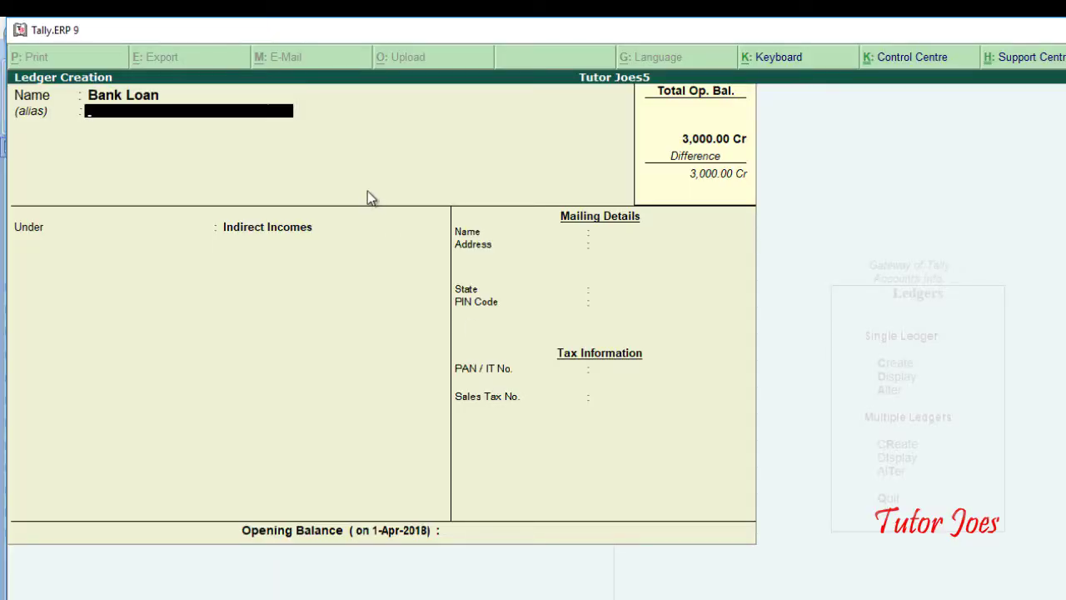
Place the Bank Loan ledger under Loans (Liability), with state Not Applicable and address and tax details blank.
key("Return")
type("Lo")
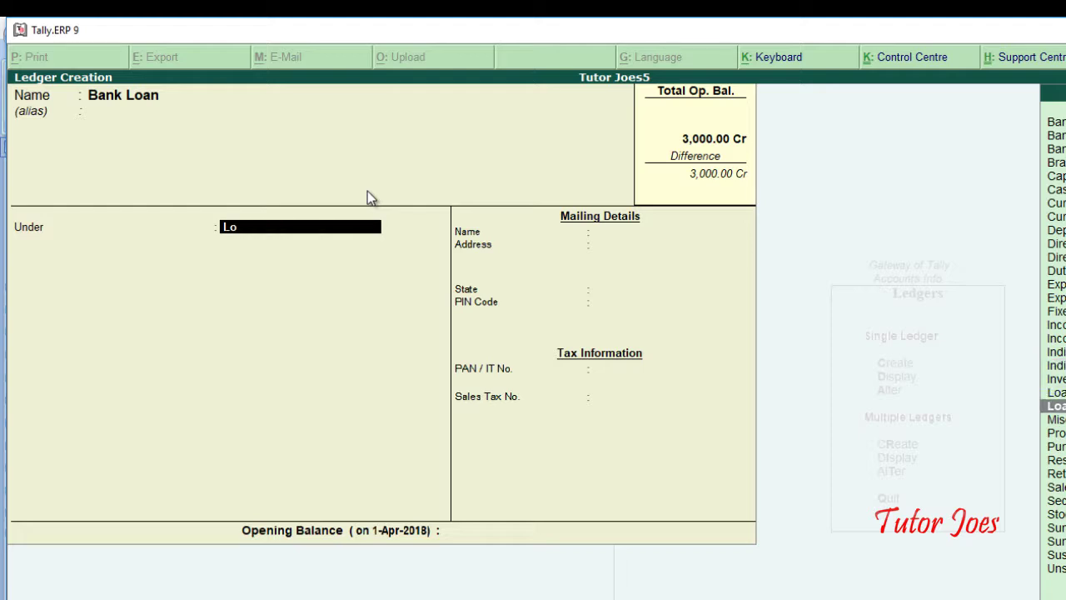
key("Return")
key("Return")
key("Return")
key("Return")
key("Return")
key("Return")
key("Return")
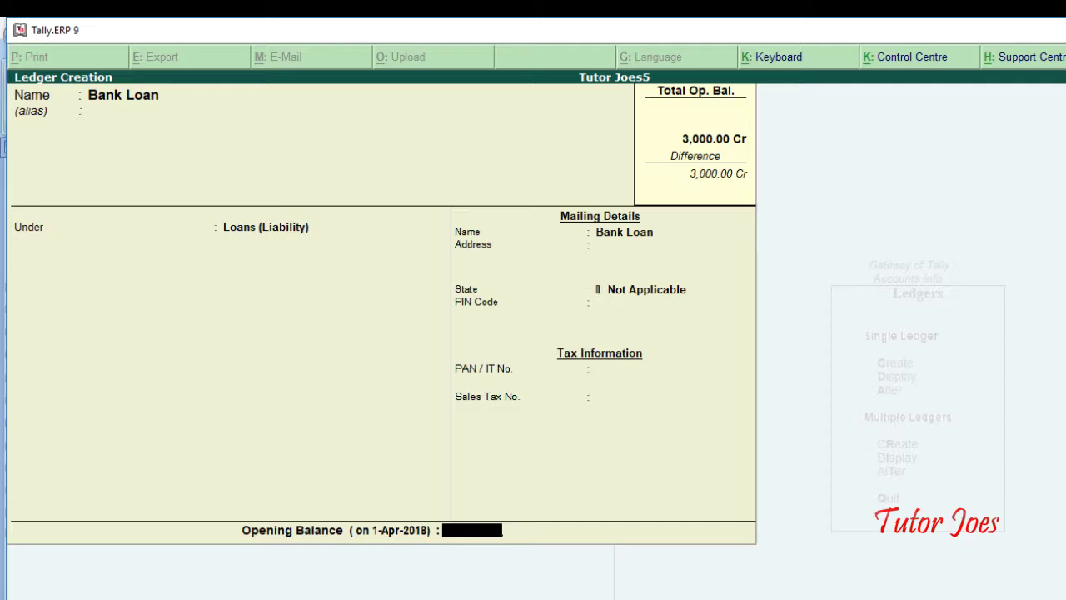
Give the Bank Loan ledger its trial balance amount, 35000 Cr, as opening balance and save the ledger.
key("alt+Tab")
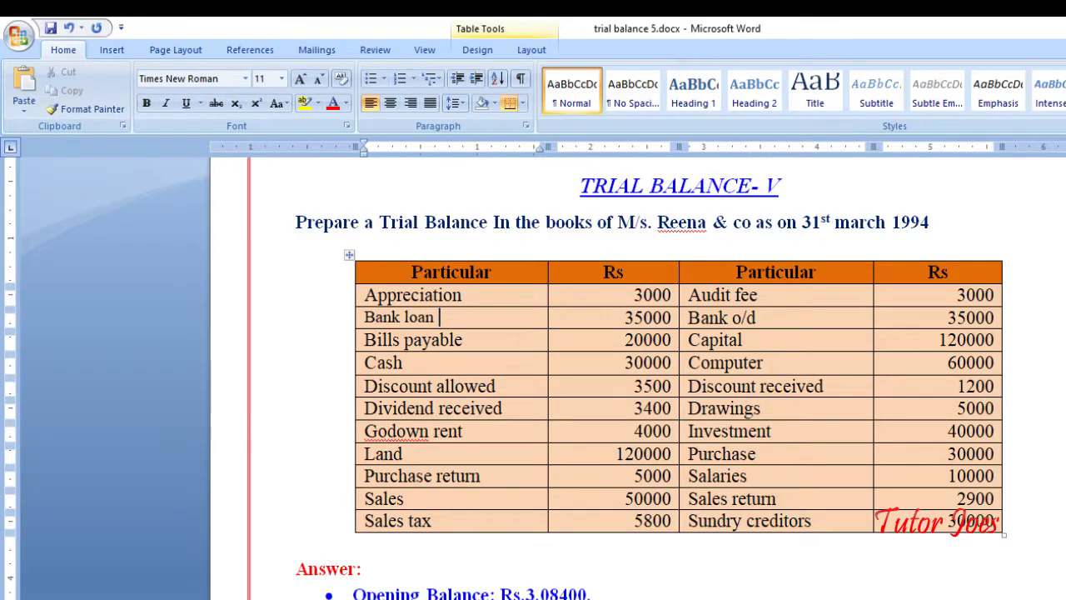
key("alt+Tab")
type("35000")
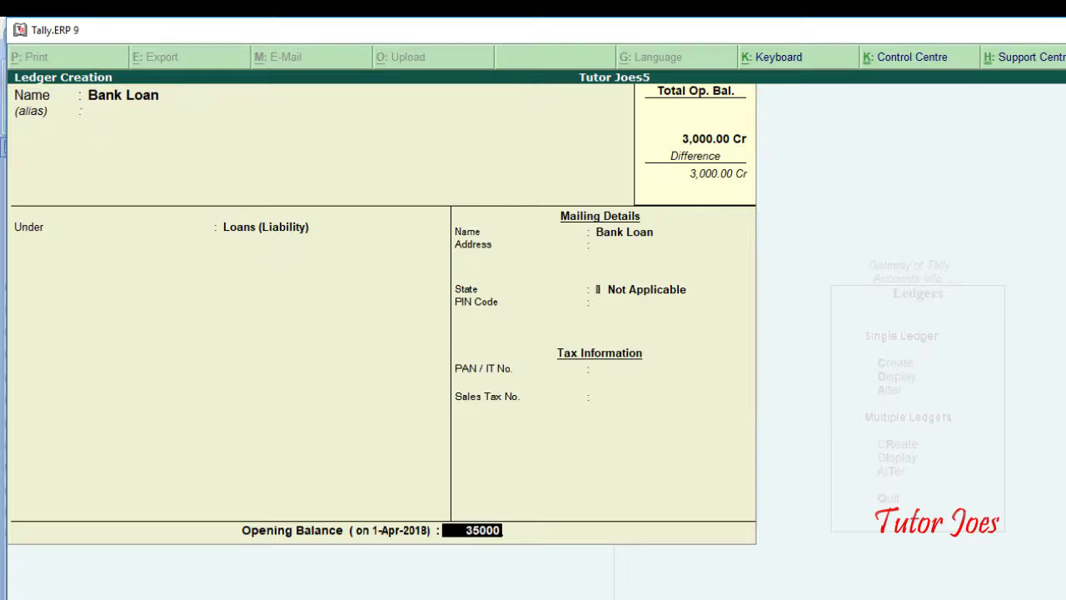
key("Return")
key("Return")
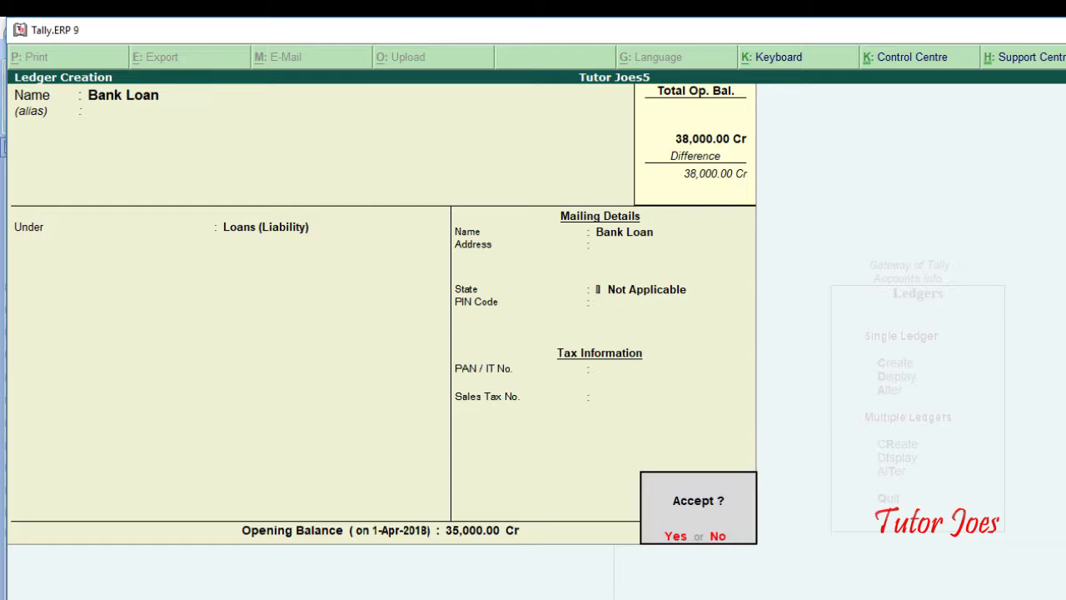
key("Return")
Name the new ledger Bills Payable, following the trial balance, and place it under Current Liabilities.
key("alt+Tab")
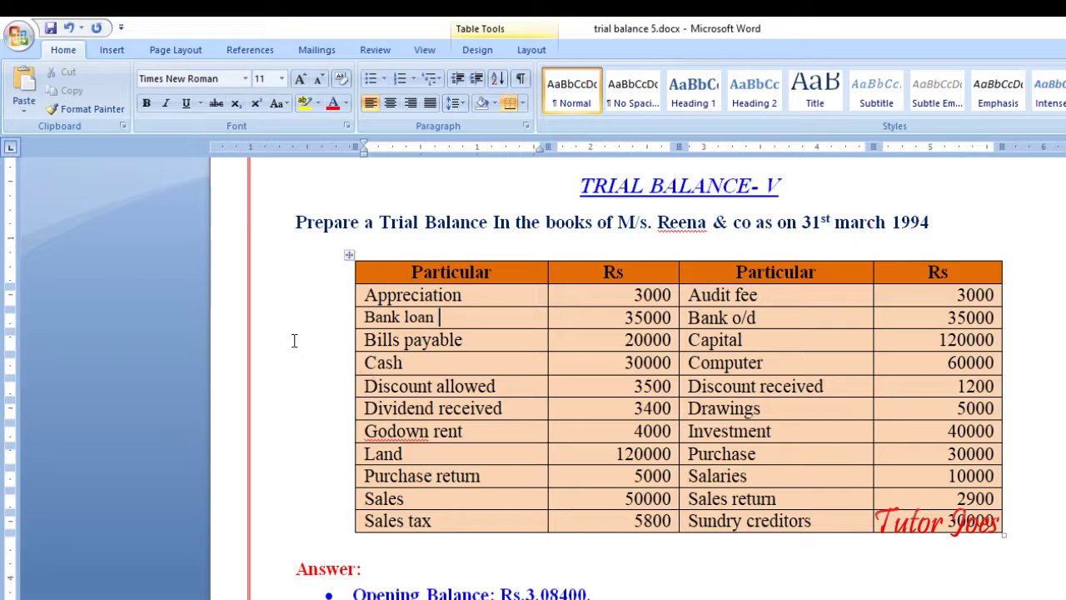
key("alt+Tab")
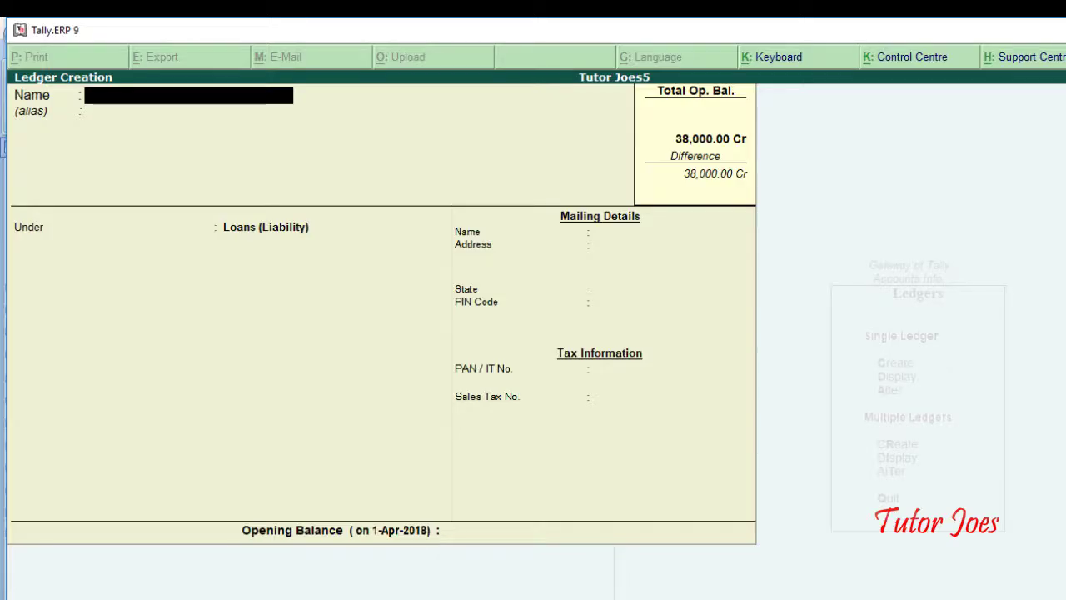
type("Bills P")
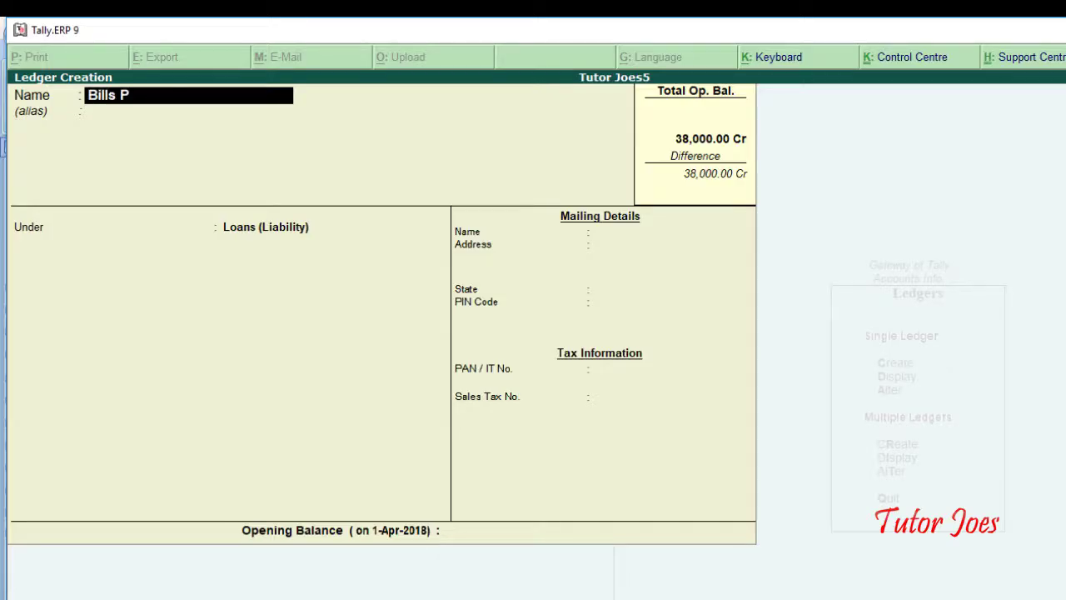
type("ayable")
key("Return")
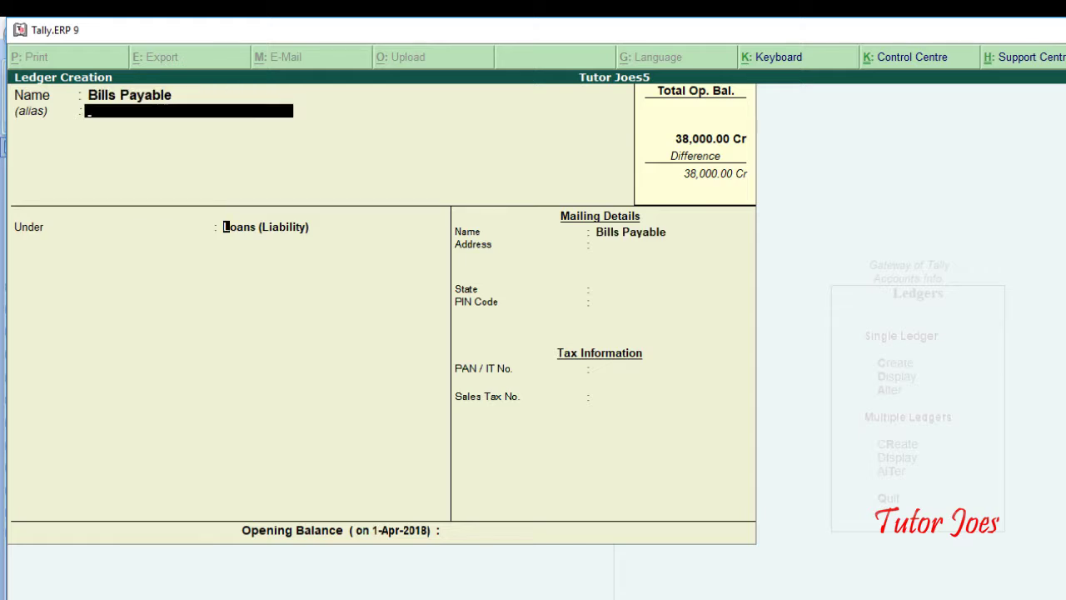
key("Return")
type("Cu")
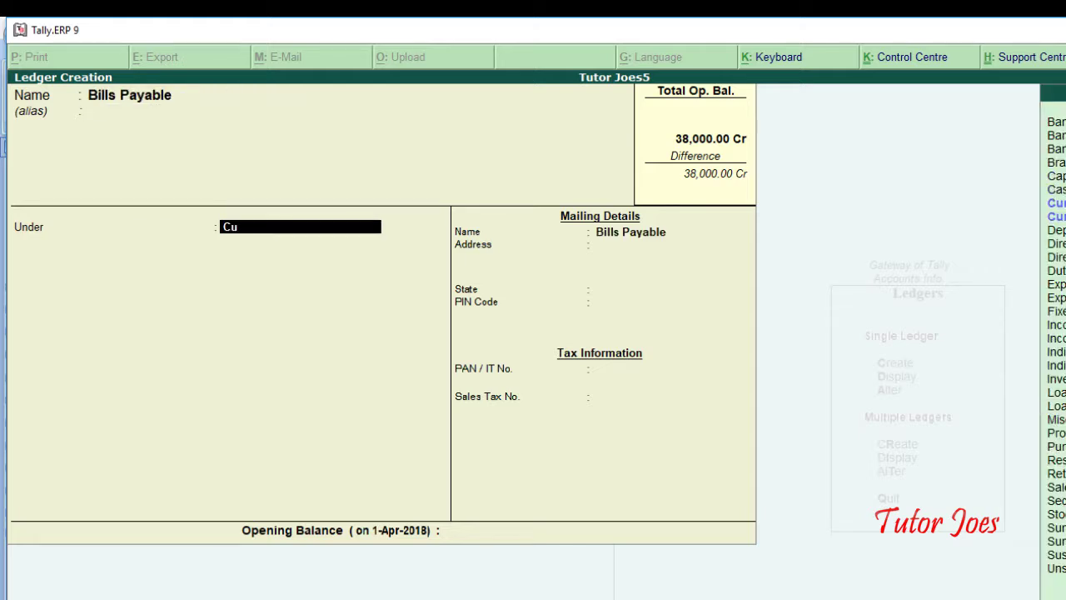
key("Down")
key("Return")
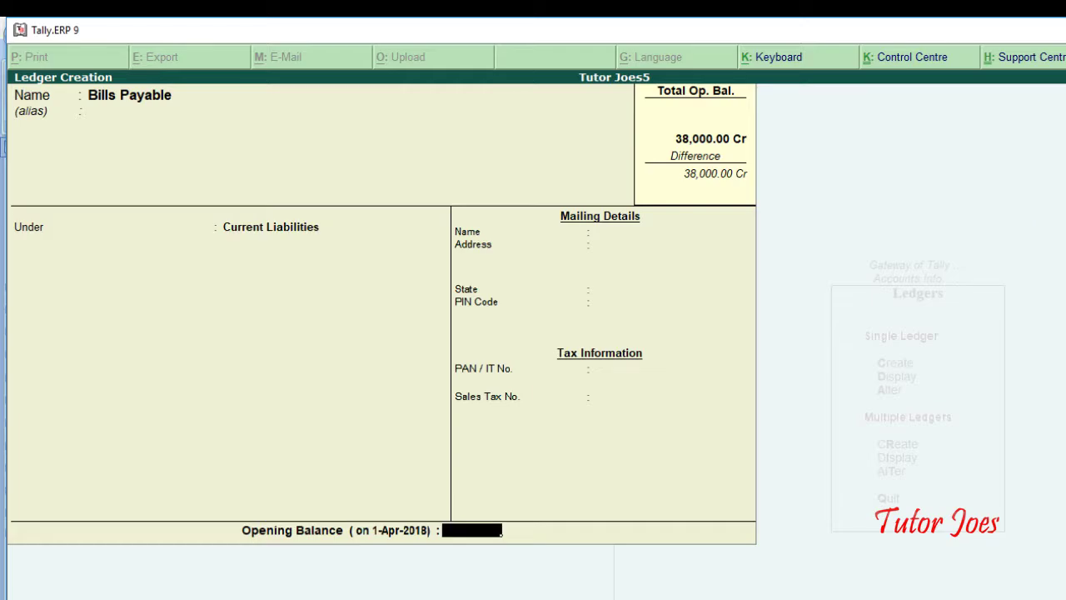
Give the Bills Payable ledger its trial balance amount, 20000 Cr, as opening balance and save the ledger.
key("alt+Tab")
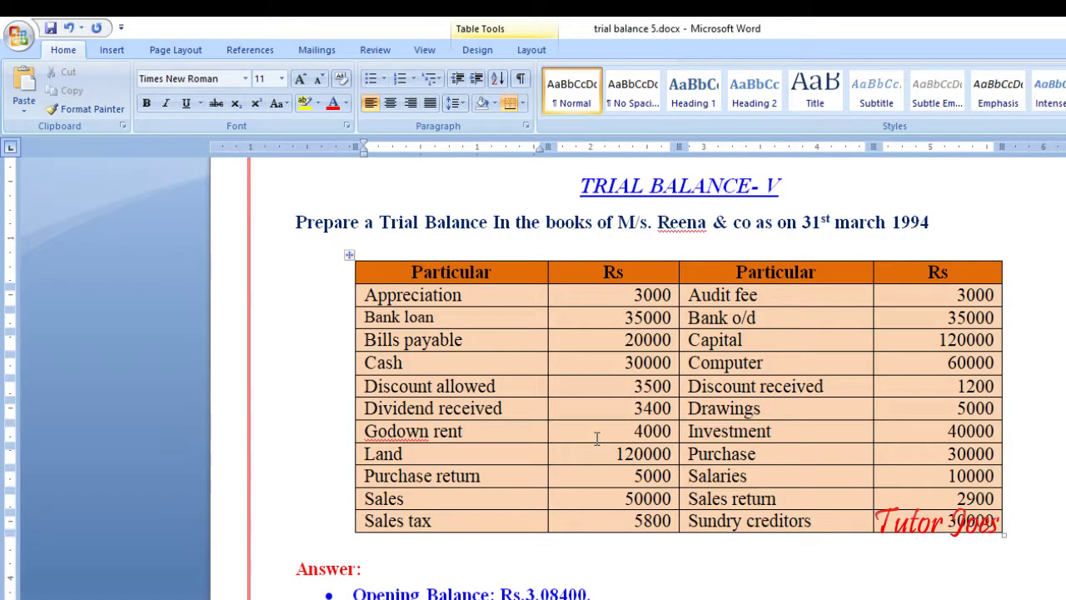
key("alt+Tab")
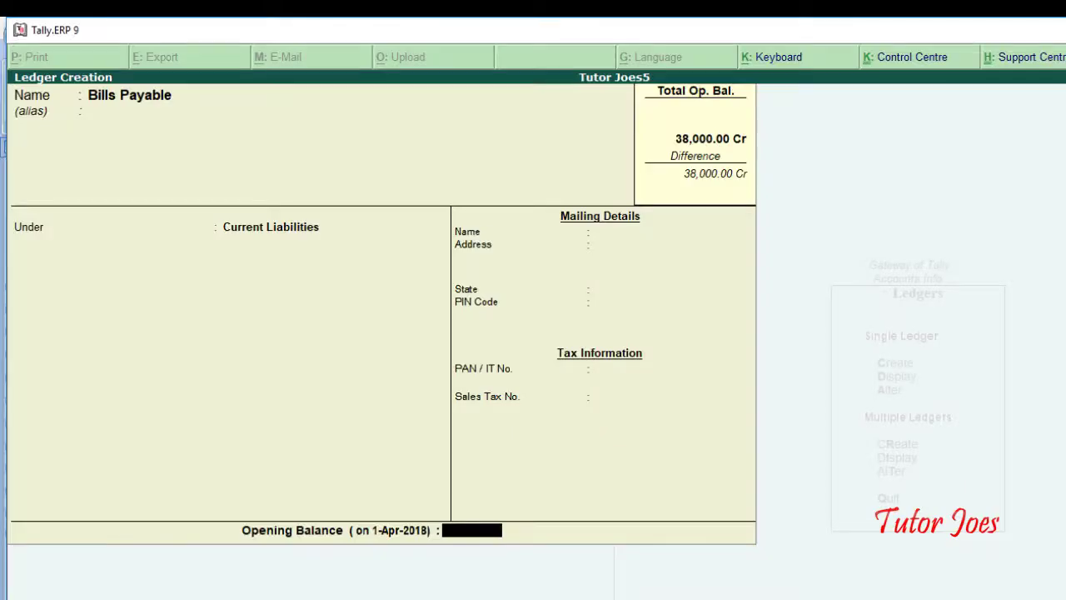
type("20000")
key("Return")
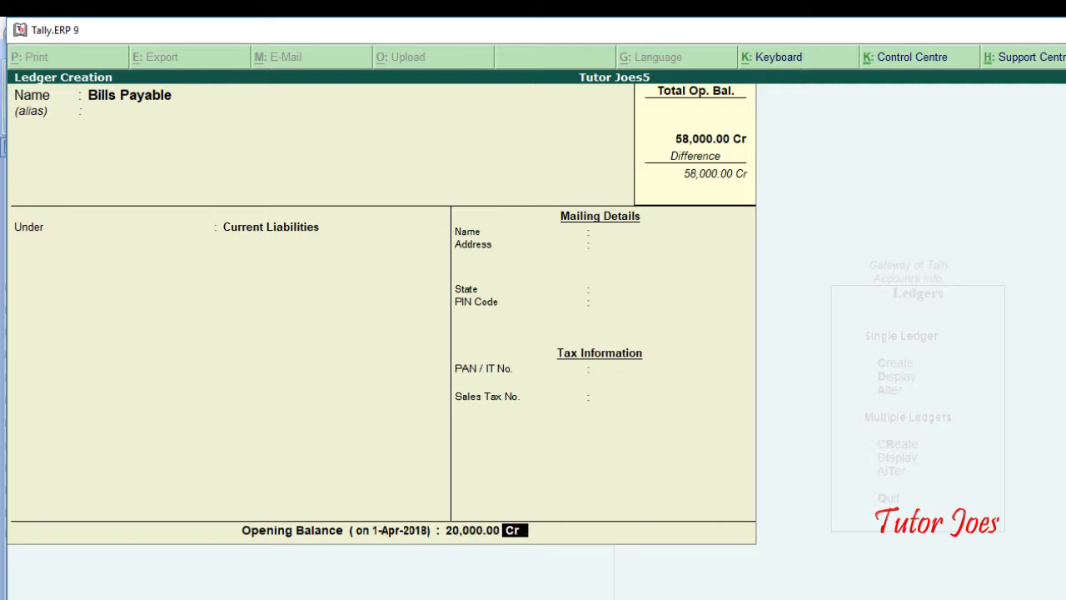
key("Return")
key("Return")
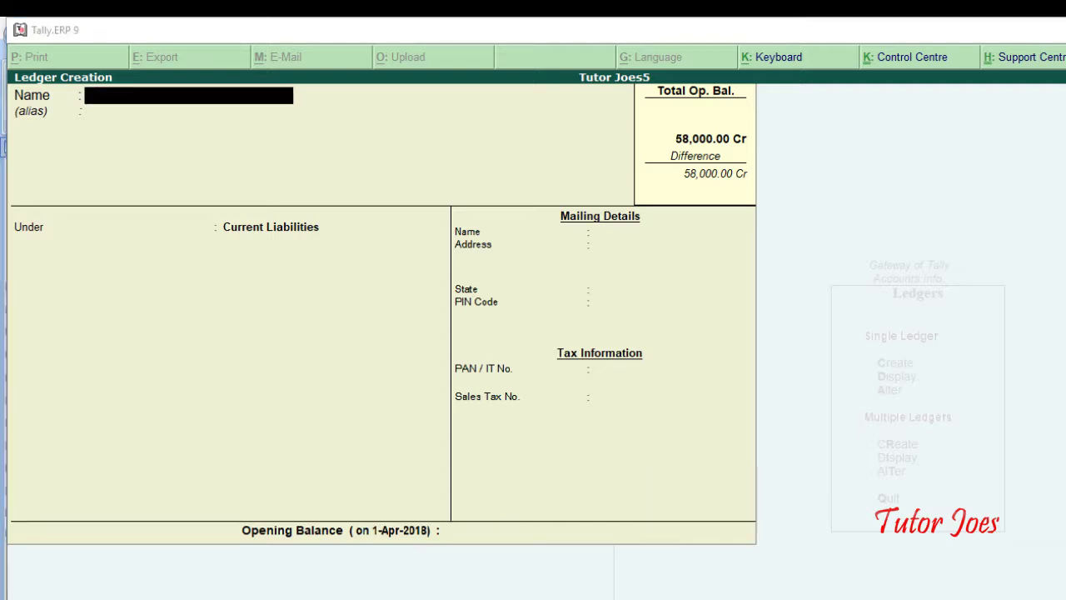
Check the Cash entry in the trial balance document and open the existing Cash ledger for alteration.
key("alt+Tab")
left_click_drag(446, 374, 353, 369)
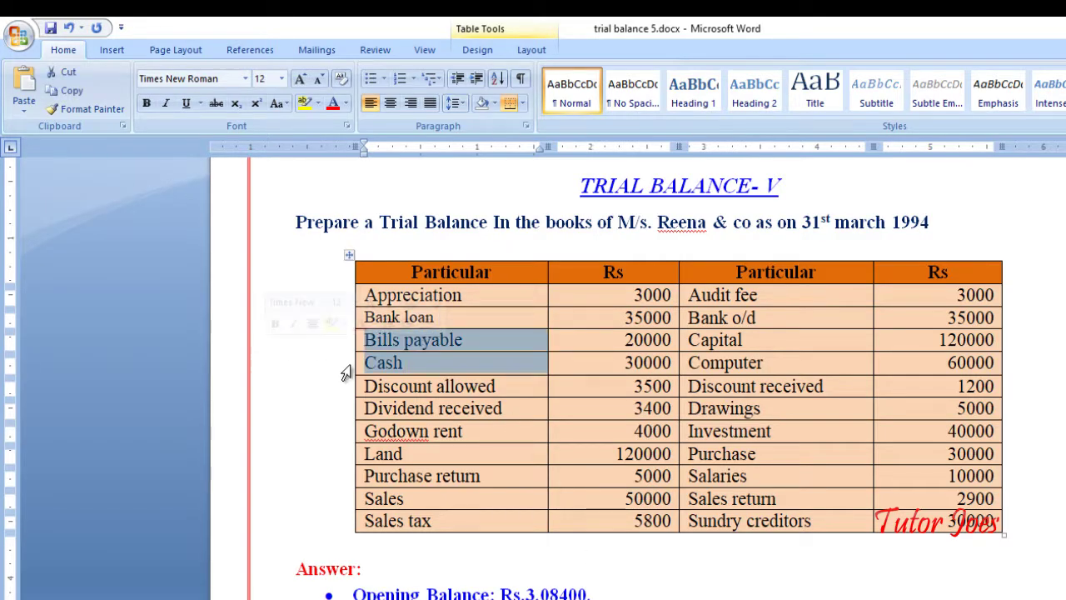
left_click(398, 363)
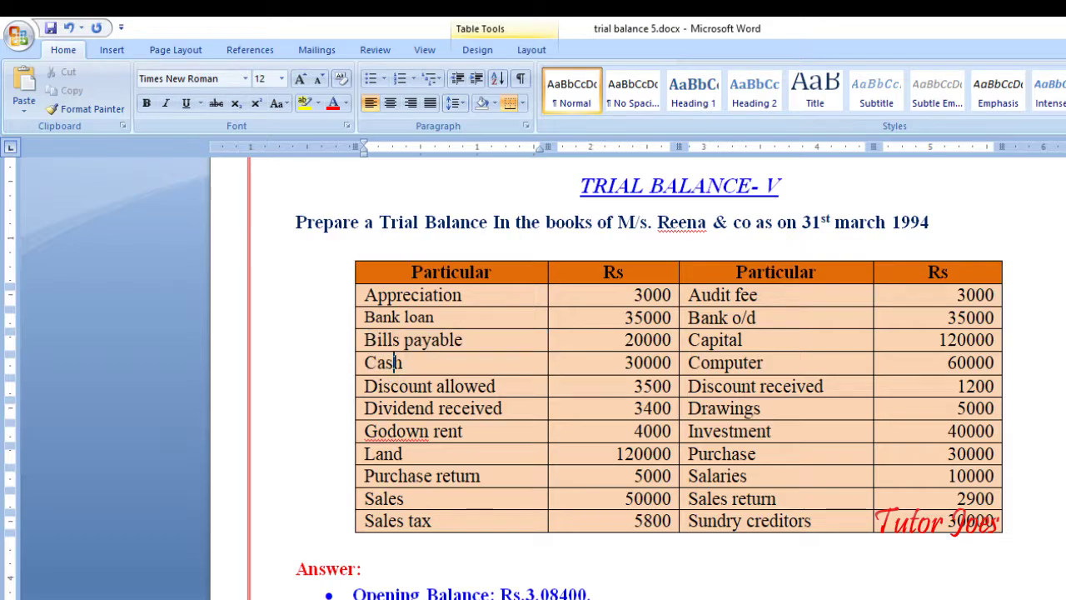
key("alt+Tab")
left_click(678, 569)
key("Page_Up")
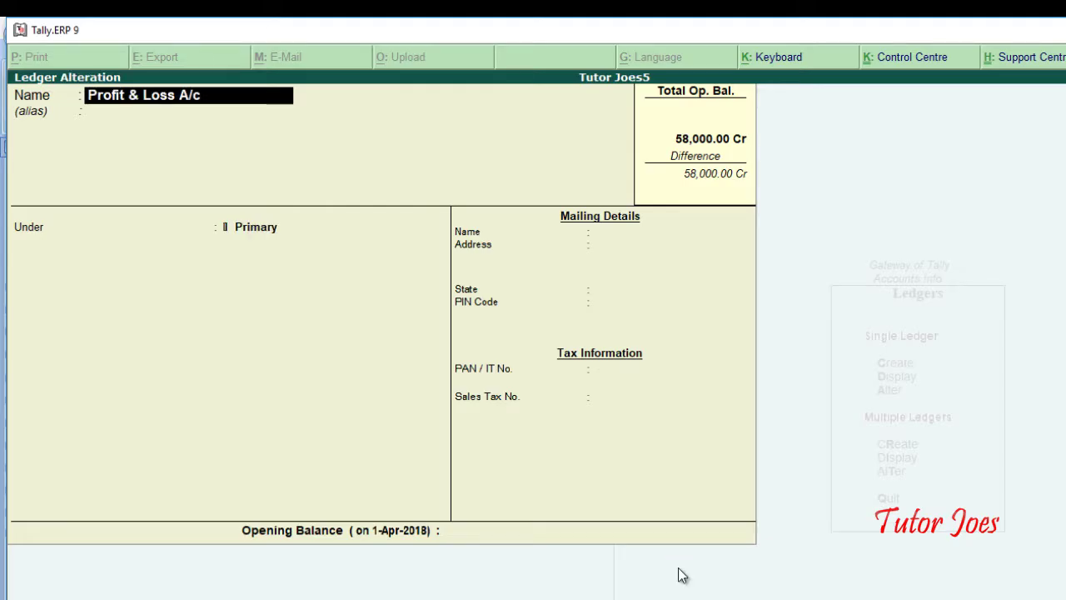
key("Page_Up")
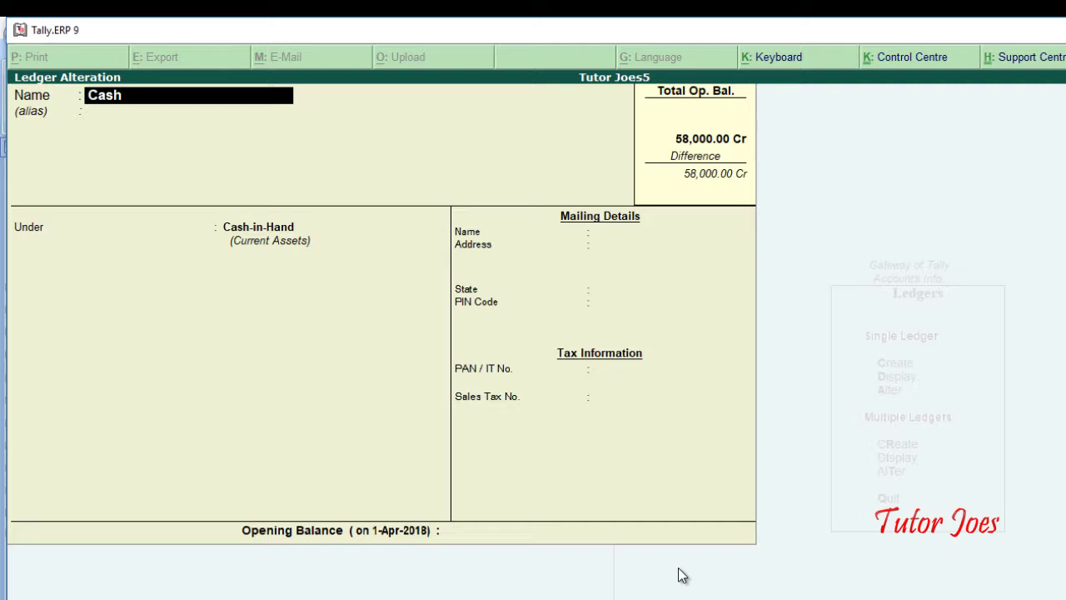
Give the Cash ledger its trial balance amount, 30000 Dr, as opening balance and save the ledger.
key("Return")
key("Return")
key("Return")
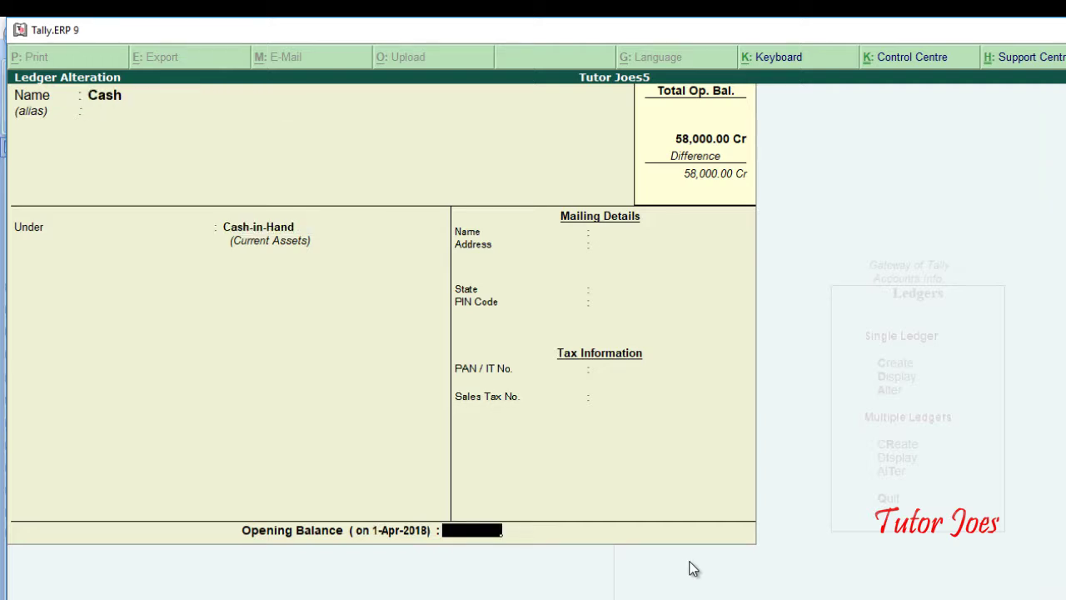
key("alt+Tab")
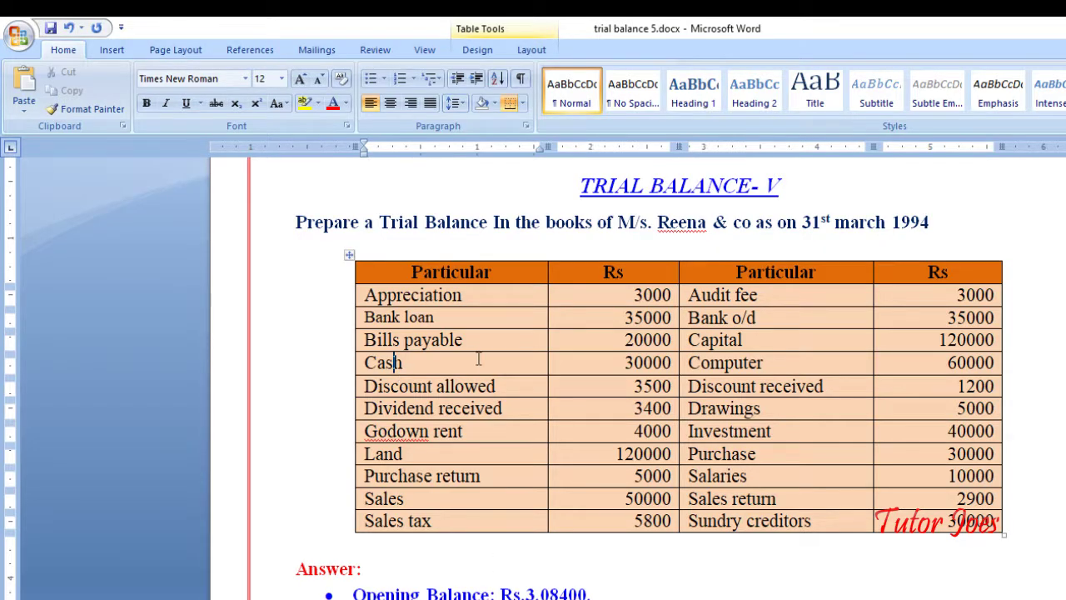
double_click(648, 362)
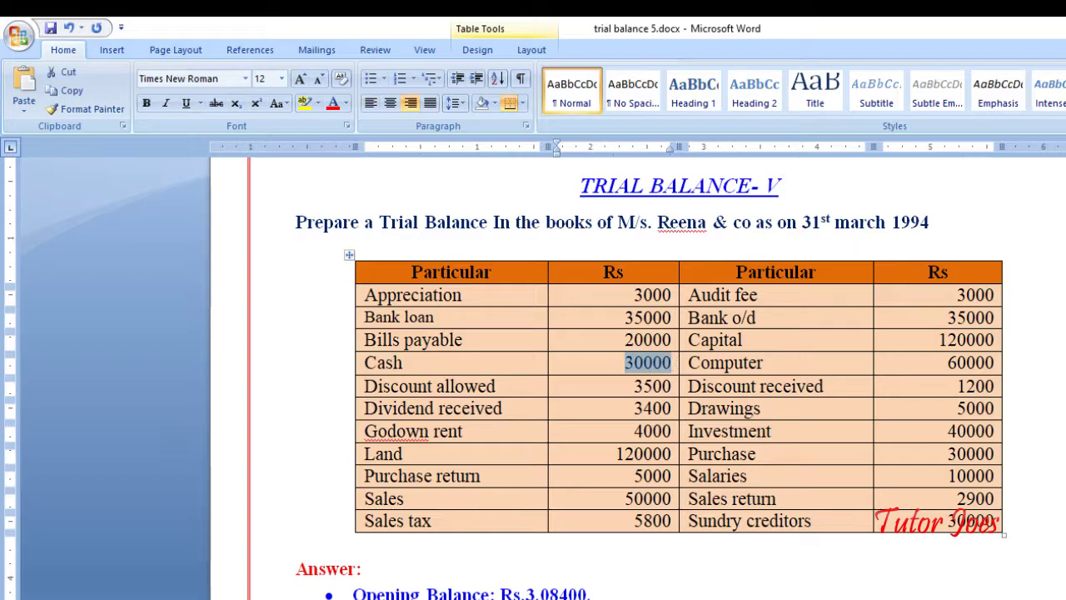
key("alt+Tab")
type("30,000")
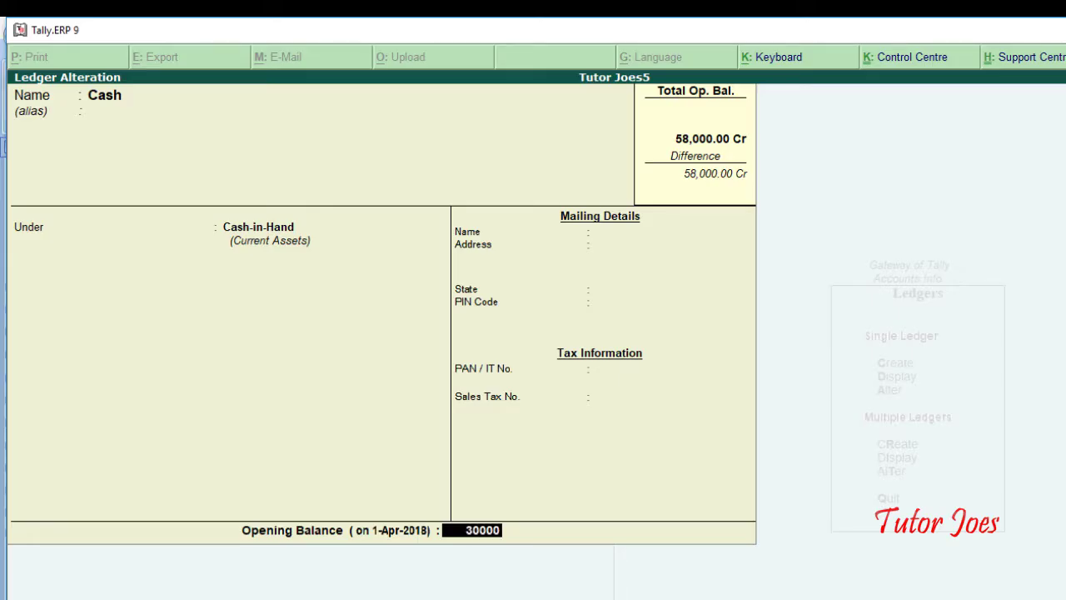
key("Return")
key("Return")
key("Return")
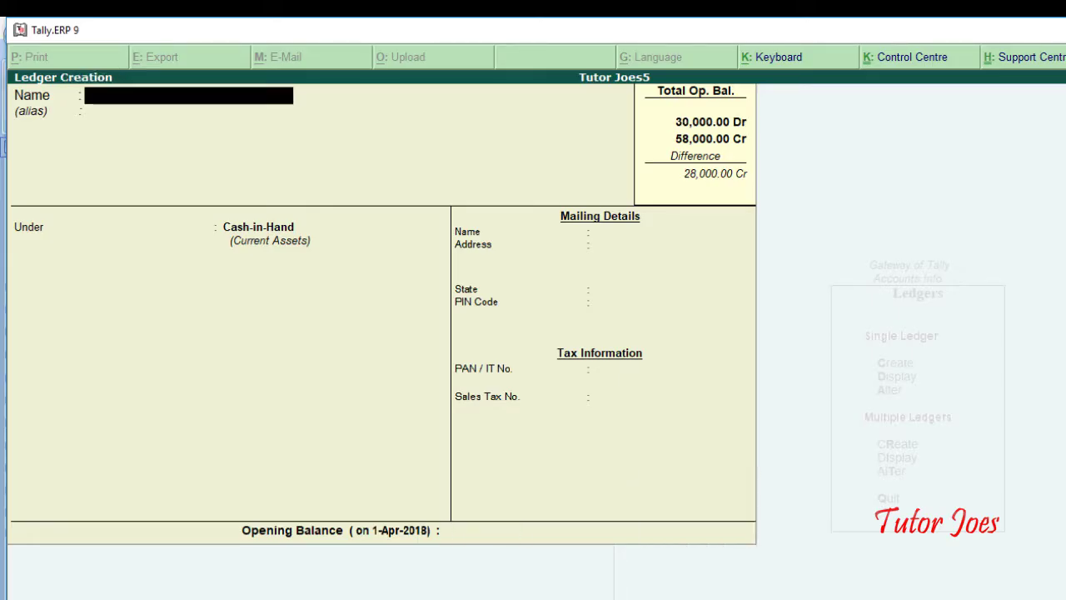
Check the next entry in the trial balance document and name the new ledger Discount Allowed.
key("alt+Tab")
left_click(529, 392)
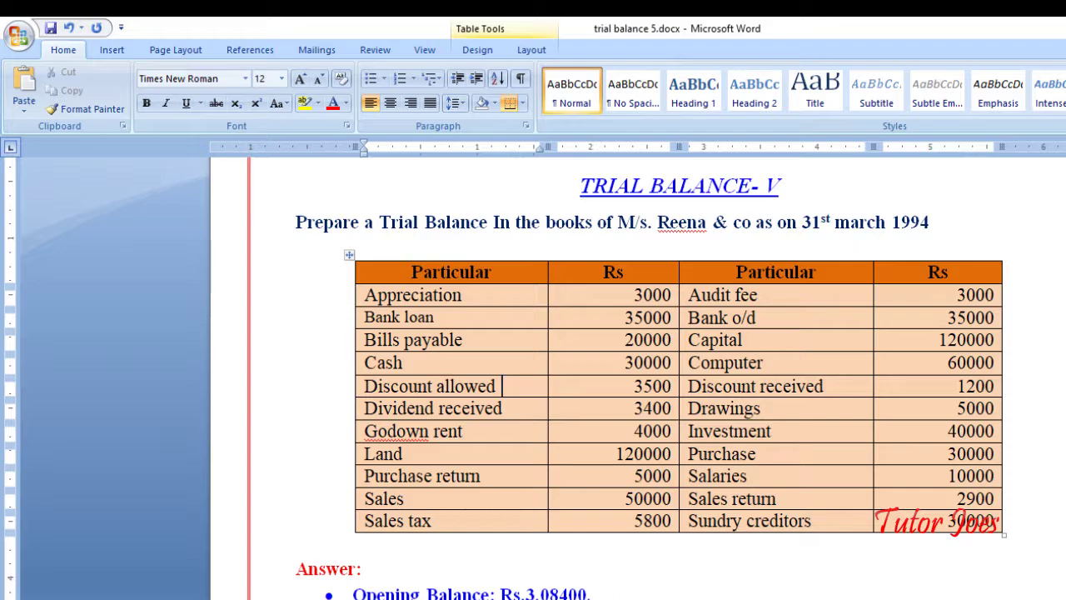
key("alt+Tab")
type("Di")
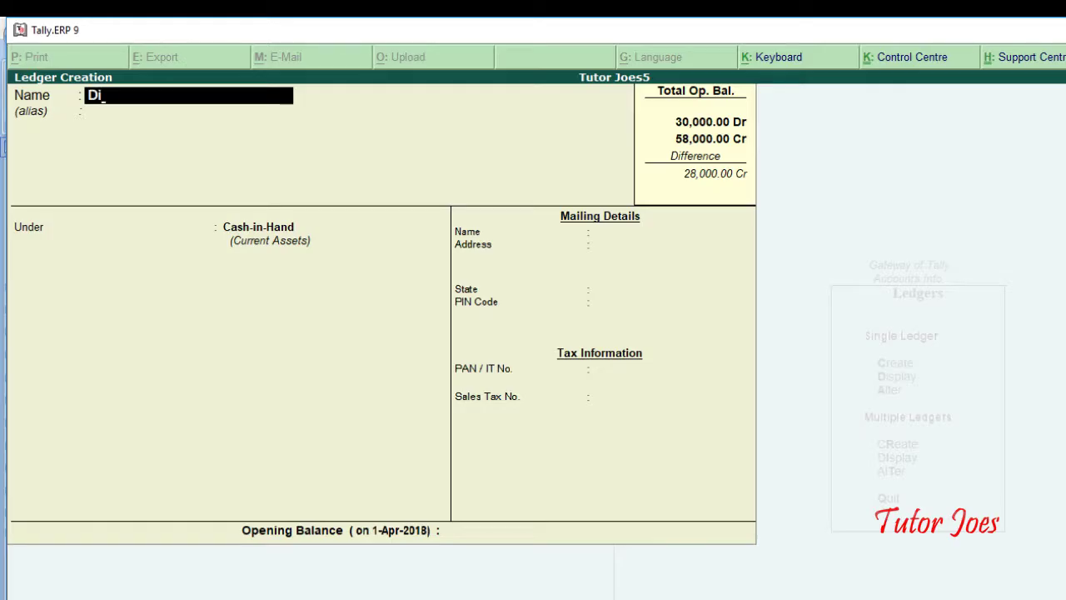
type("scount Allowe")
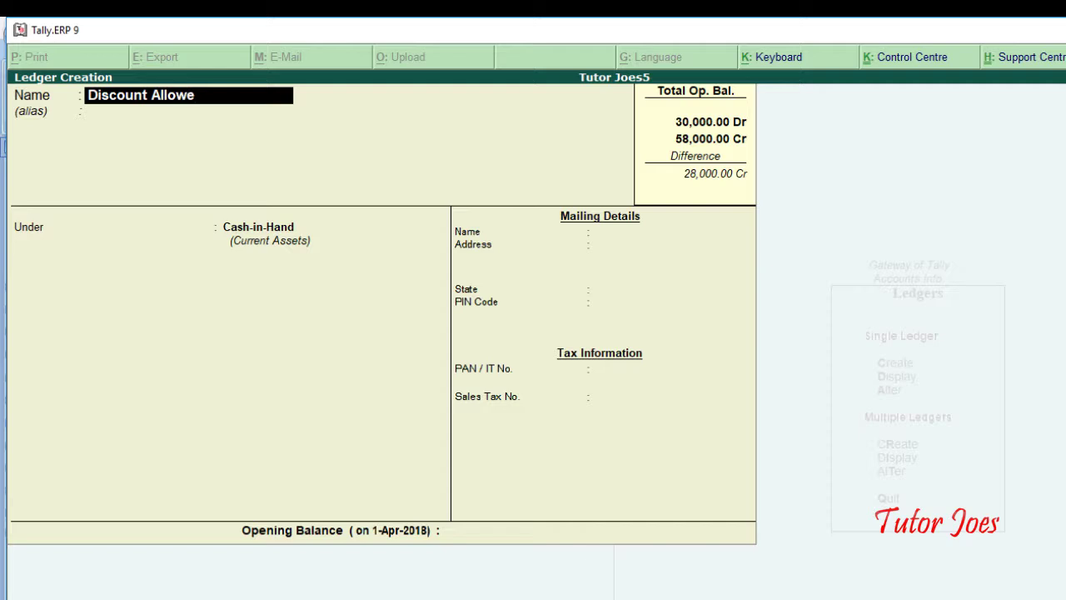
type("d")
key("Return")
Place the Discount Allowed ledger under the Indirect Expenses group.
type("In")
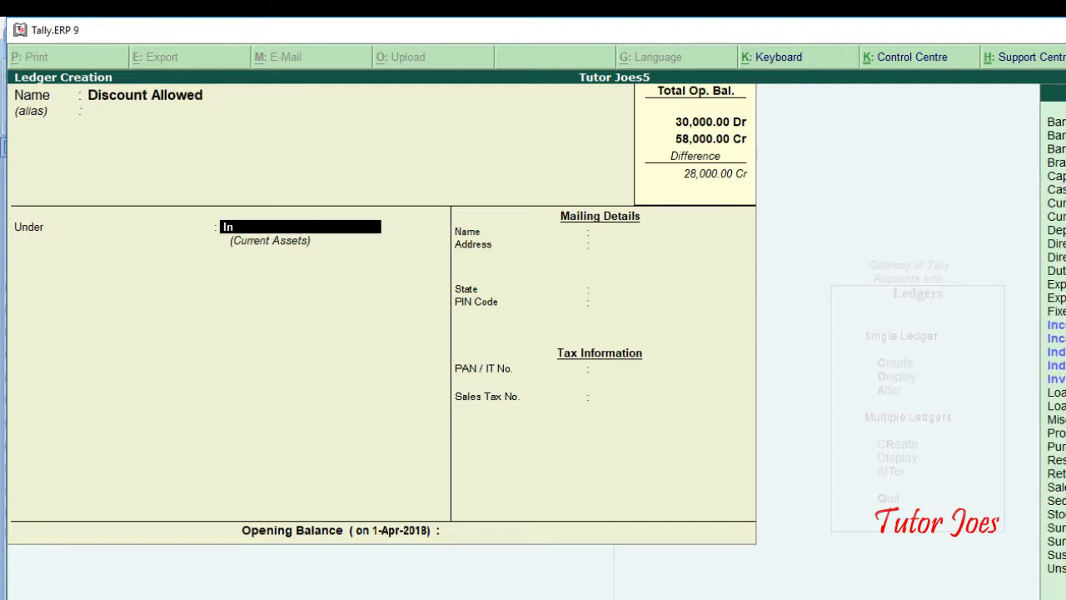
key("Down")
key("Down")
key("Down")
key("Return")
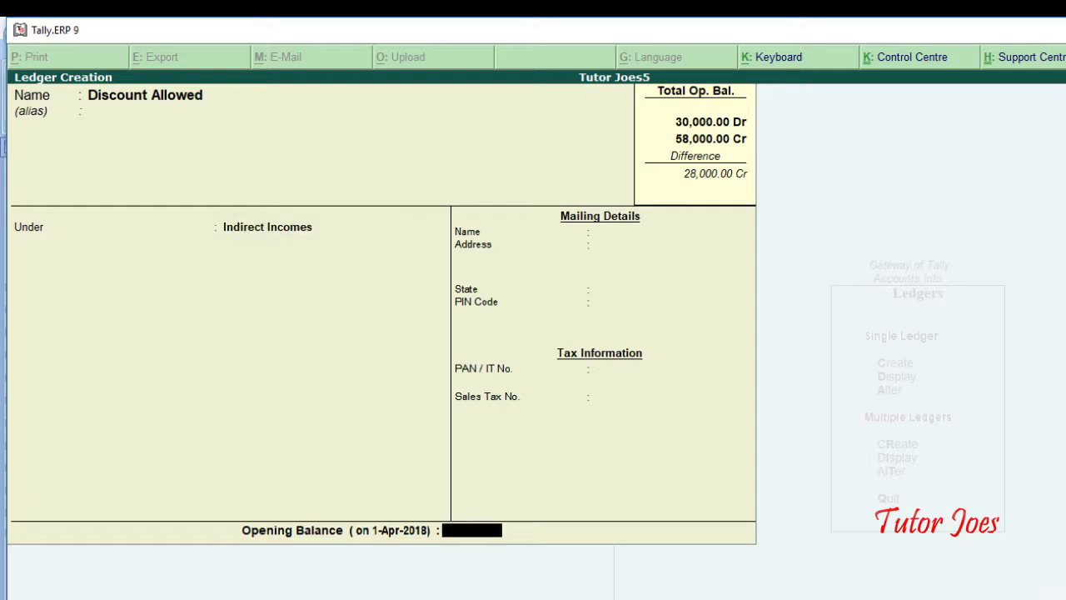
key("BackSpace")
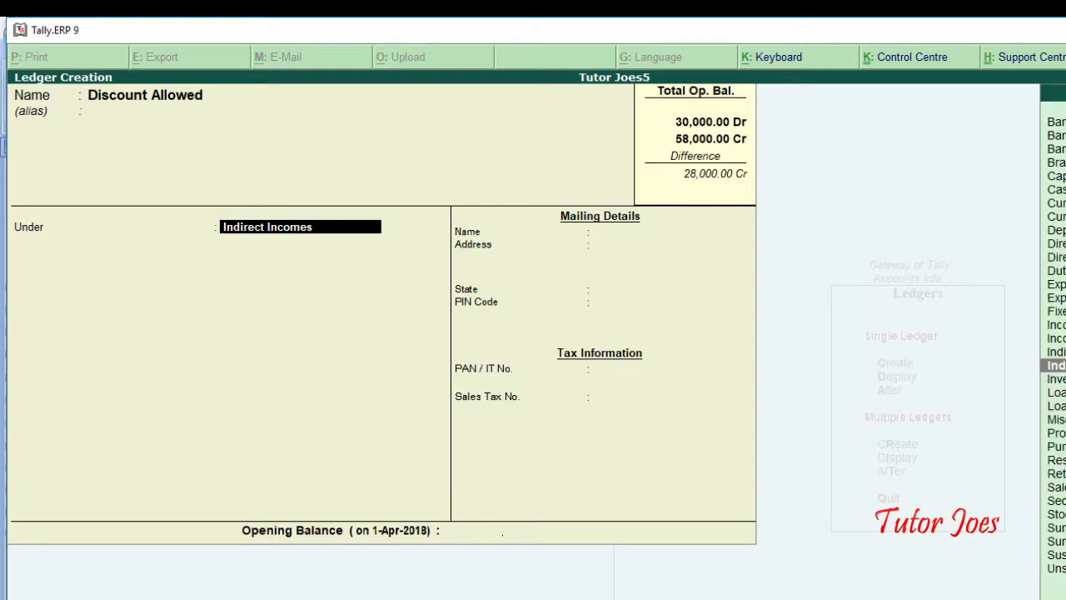
key("Up")
key("Return")
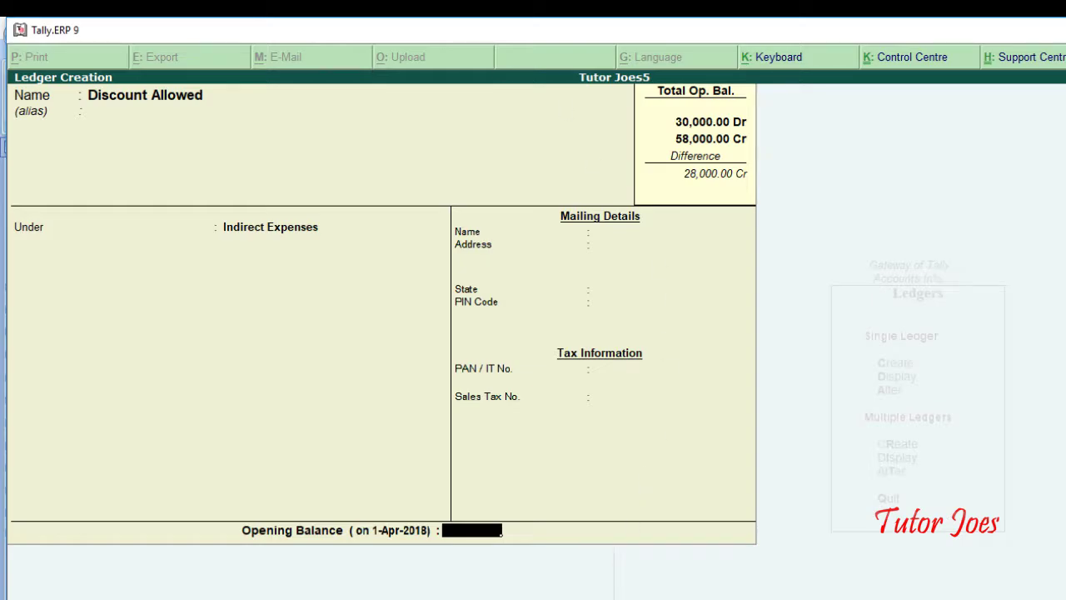
Give the Discount Allowed ledger its trial balance amount, 3500 Dr, as opening balance and save the ledger.
left_click(533, 598)
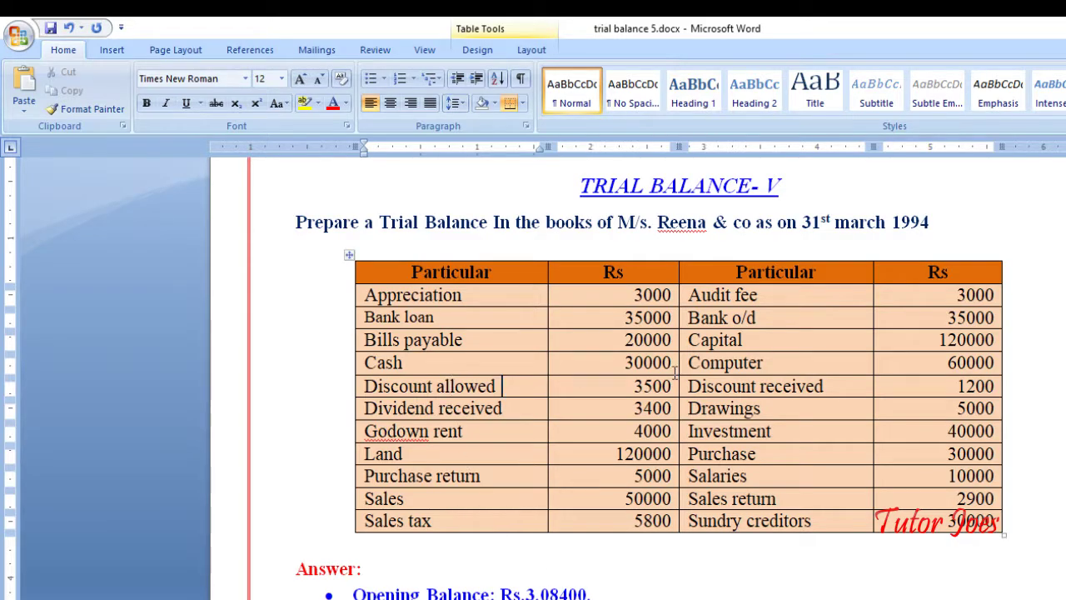
key("alt+Tab")
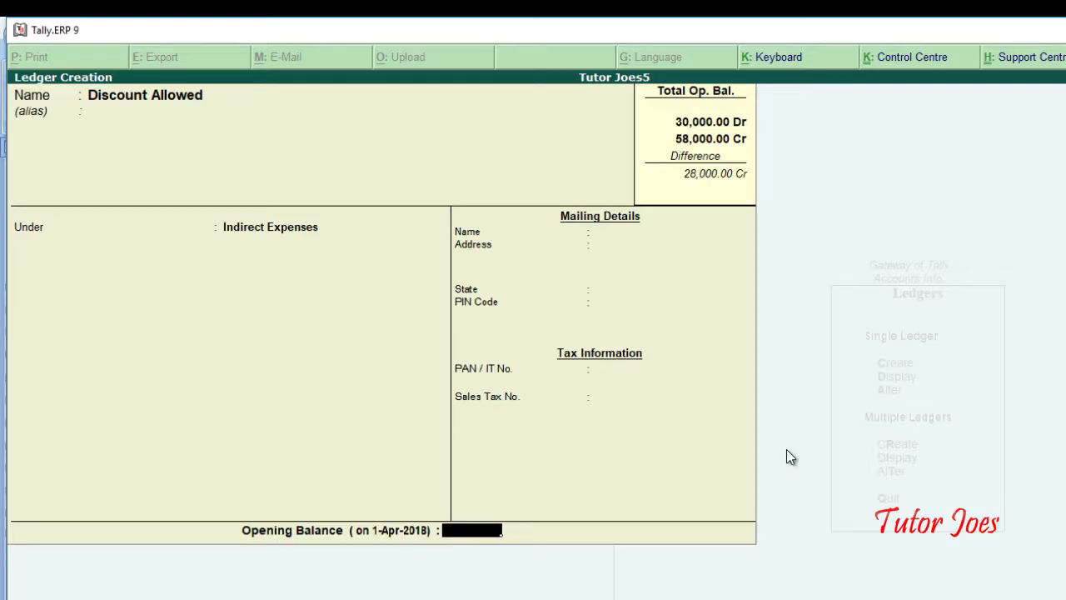
type("3500")
key("Return")
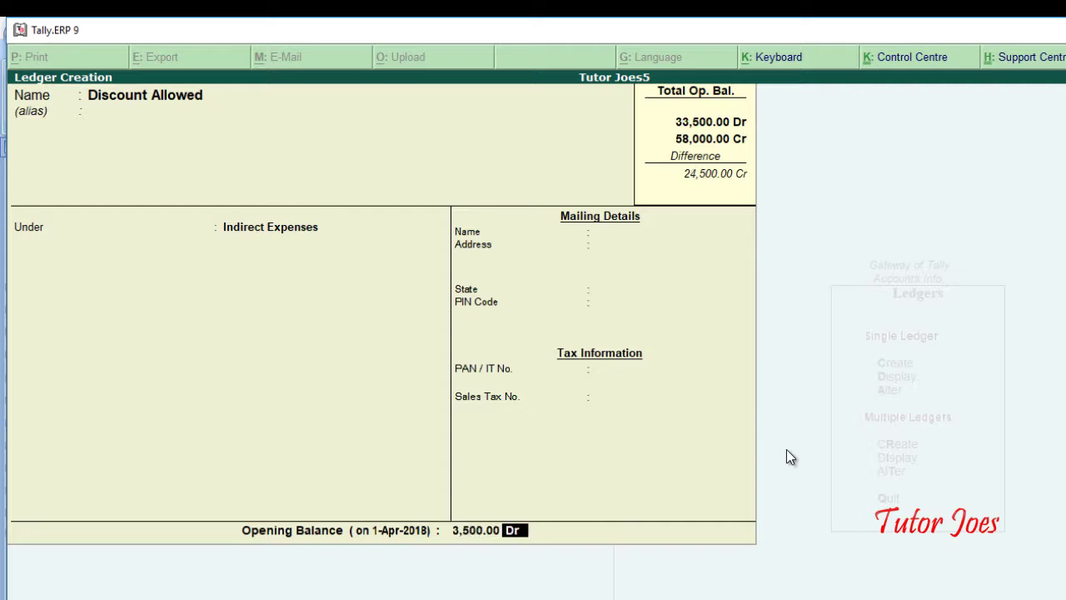
key("Return")
key("Return")
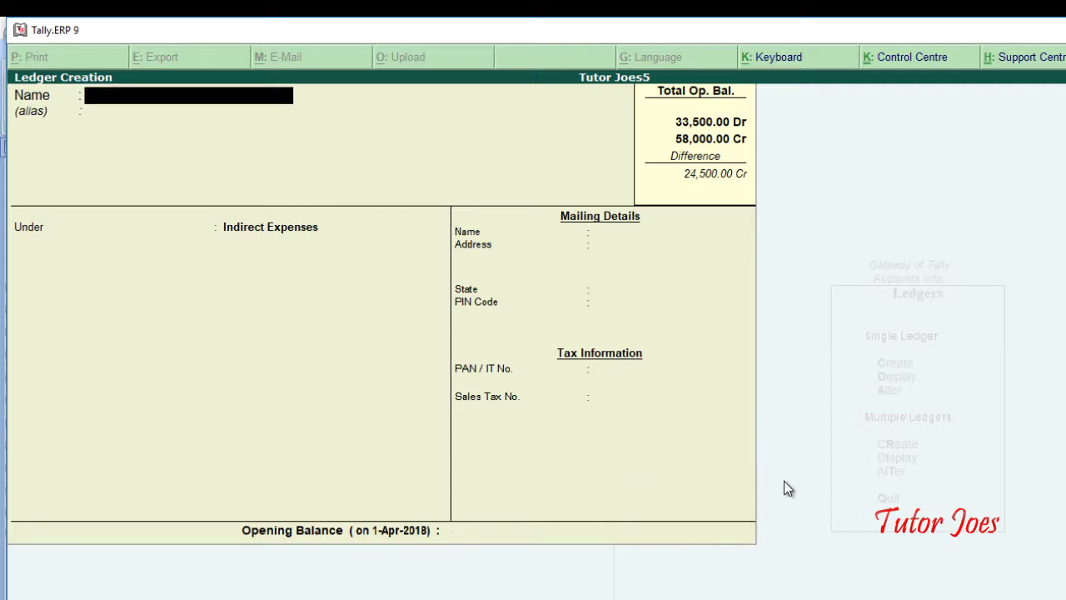
Name the new ledger Divident Recceived for the next trial balance entry and place it under Indirect Incomes.
key("alt+Tab")
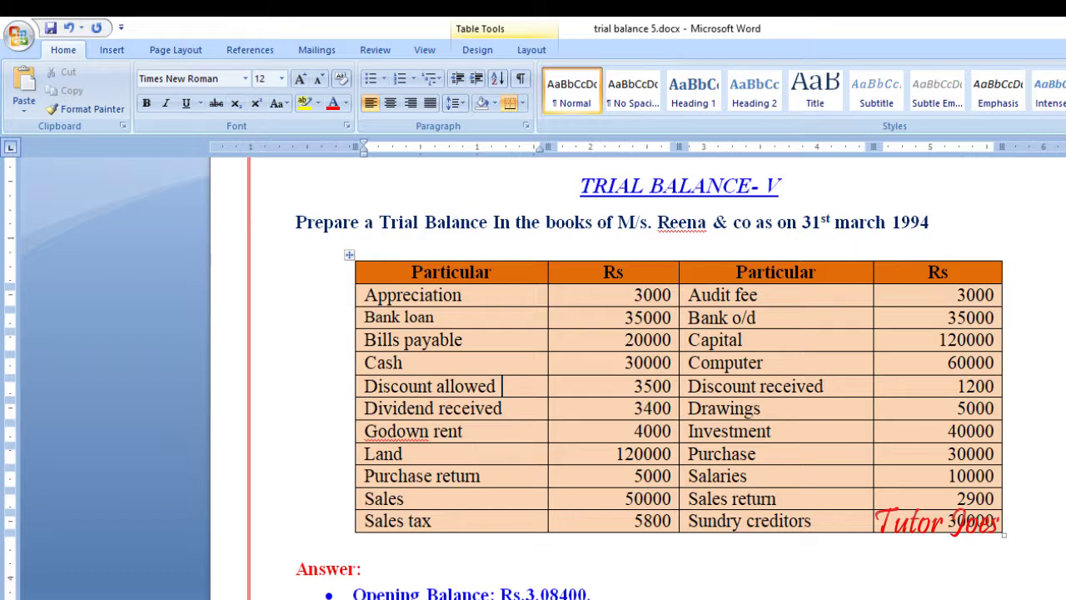
key("alt+Tab")
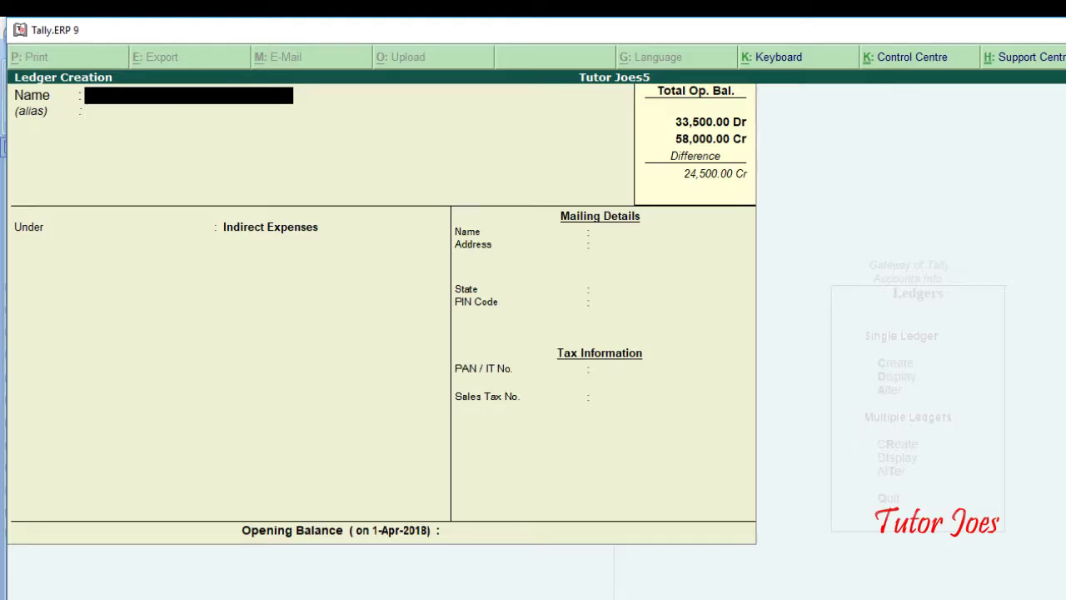
type("Divident Re")
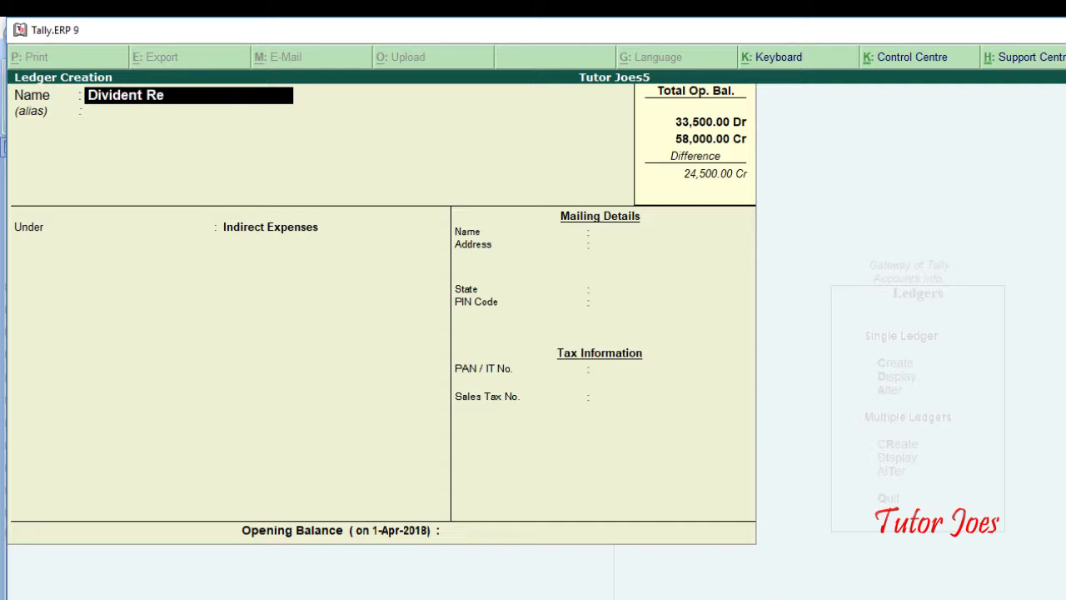
type("cceived")
key("Return")
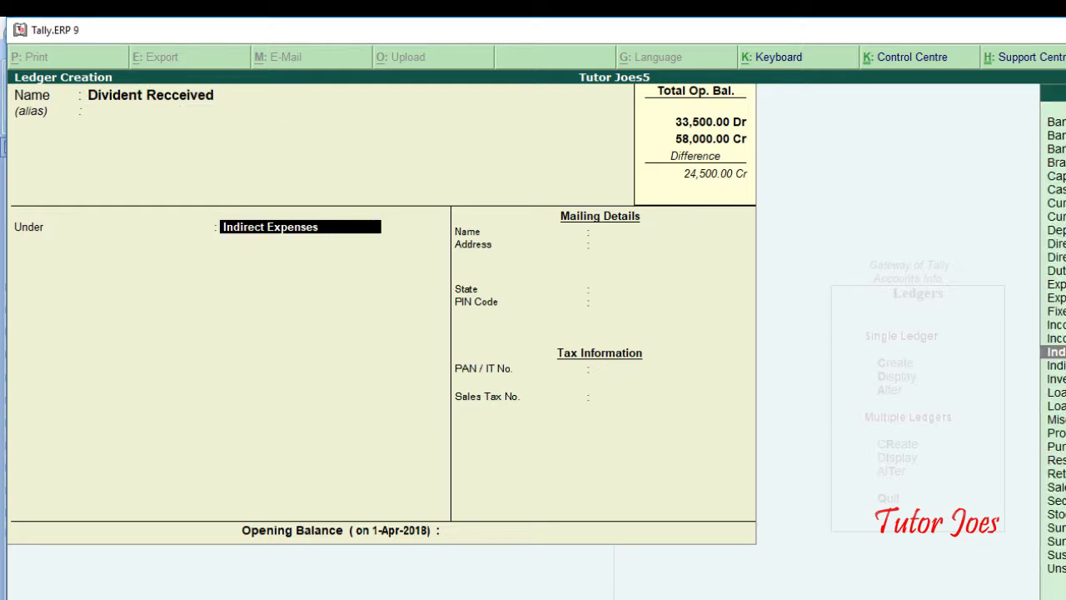
type("In")
key("Down")
key("Down")
key("Down")
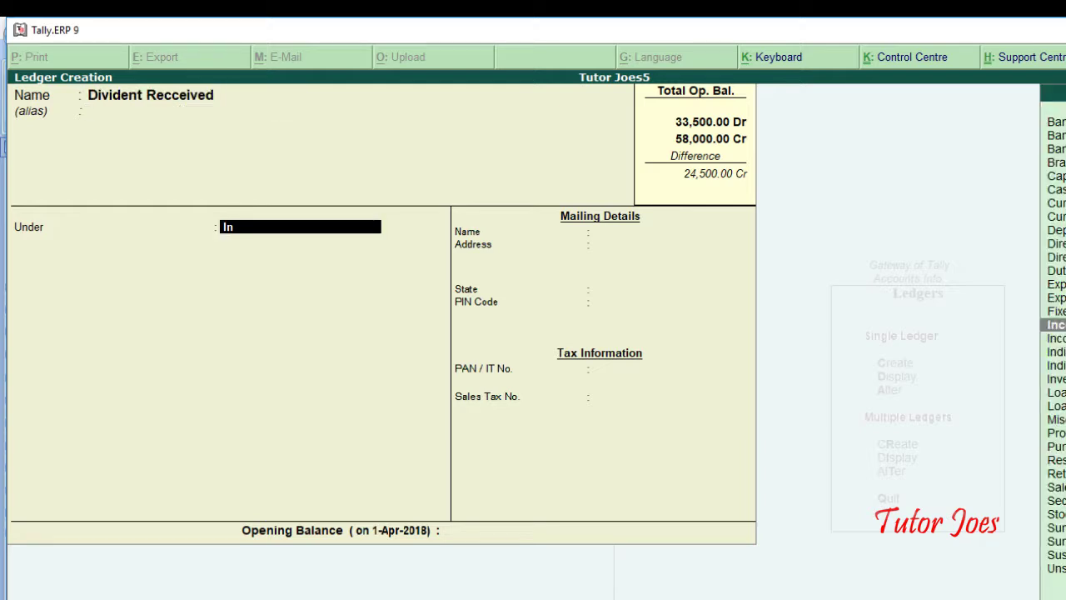
key("Return")
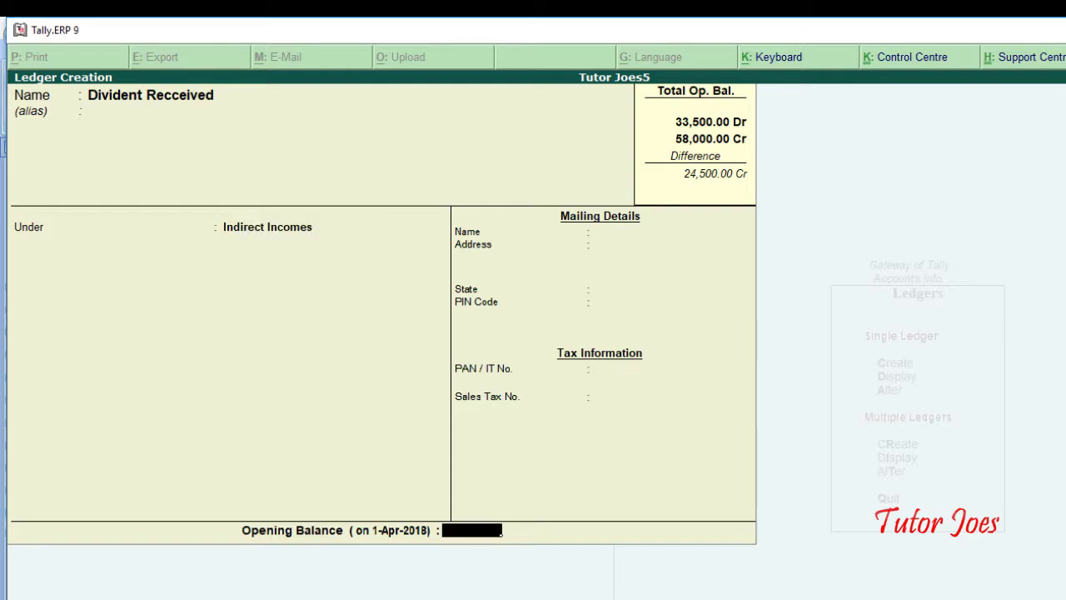
Look up the dividend amount in the trial balance document and enter 3400 as the ledger's opening balance.
key("alt+Tab")
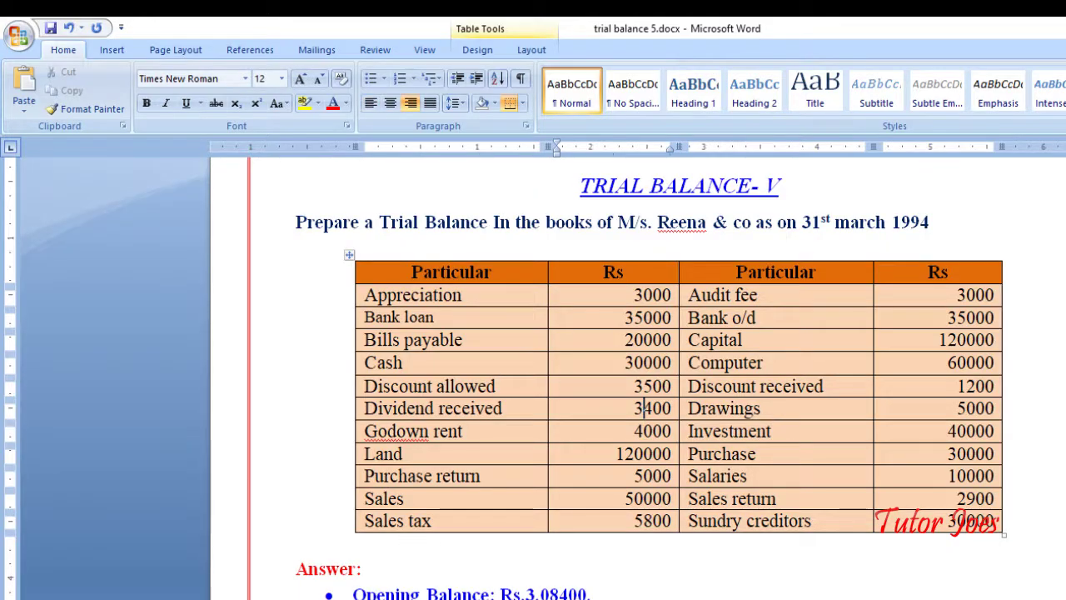
key("alt+Tab")
type("3400")
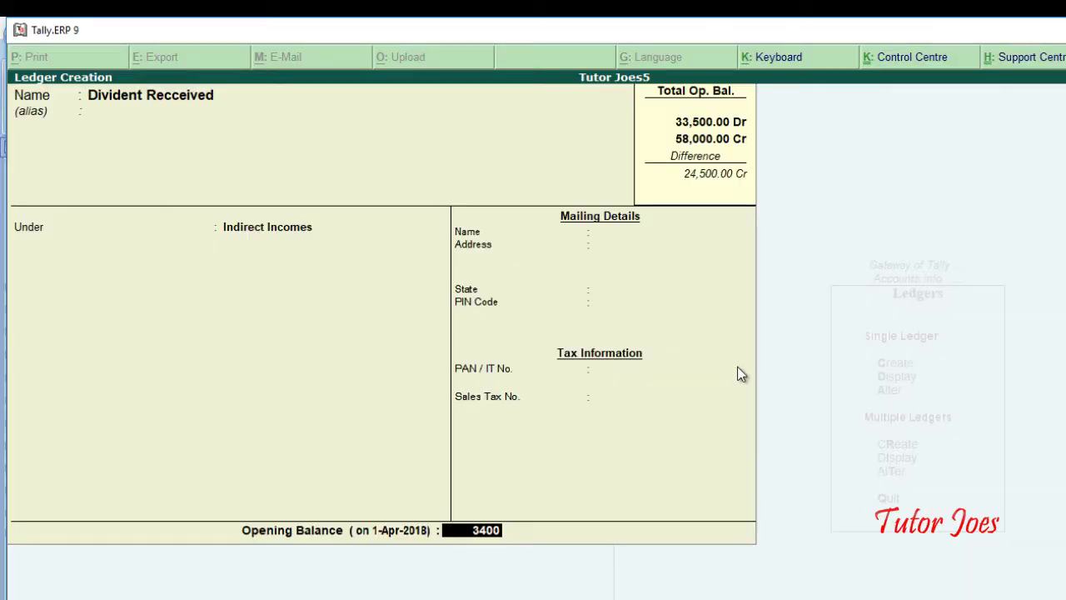
Correct the ledger name to Divident Received, keep the opening balance as Cr, and save the ledger.
left_click(144, 95)
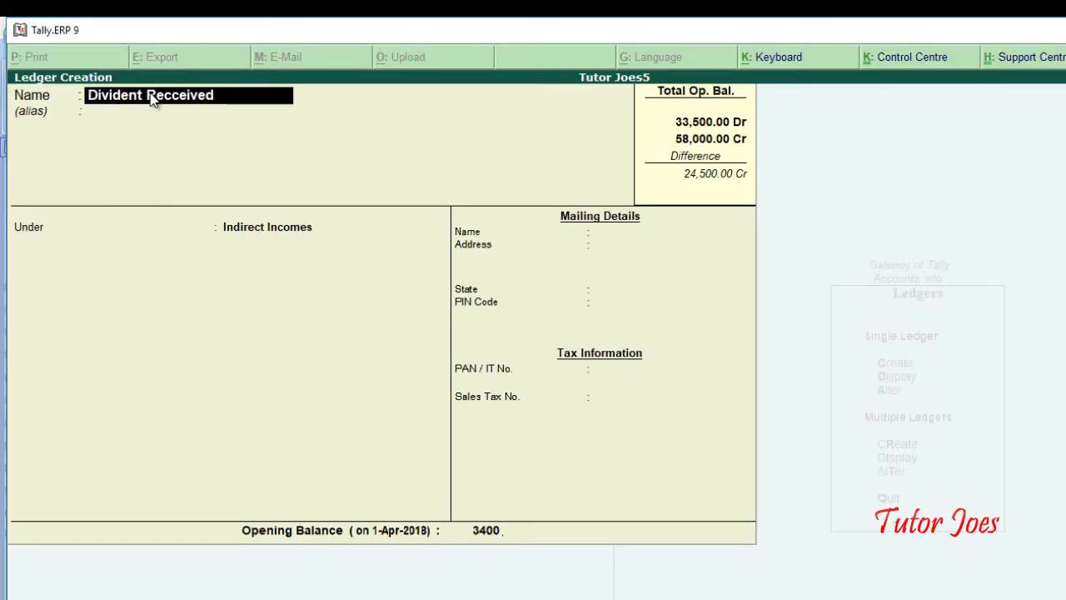
type("Divident Received")
key("Return")
key("Return")
key("Return")
key("Return")
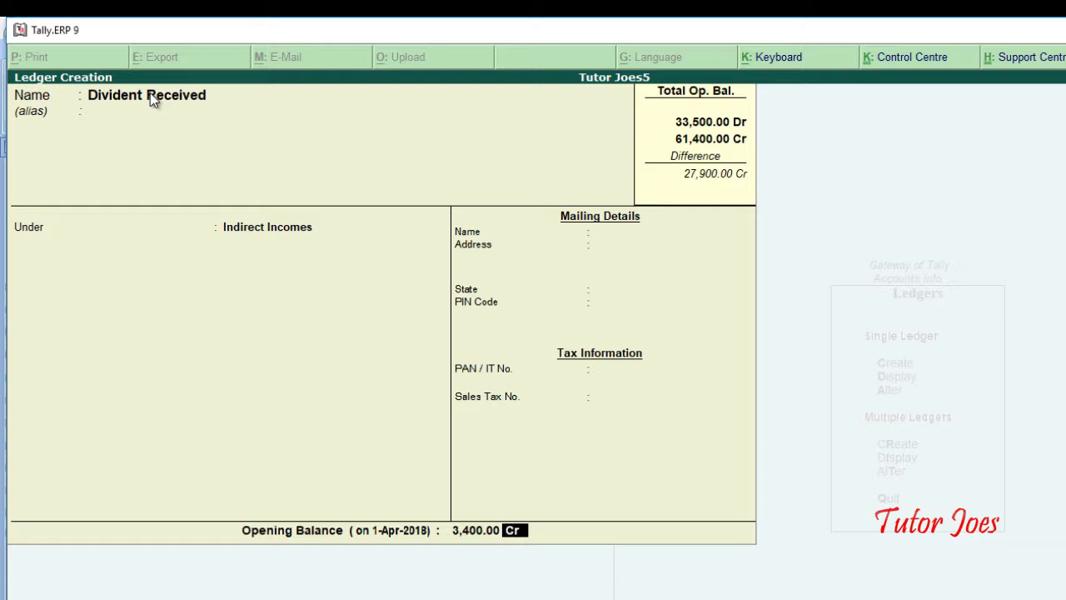
key("Return")
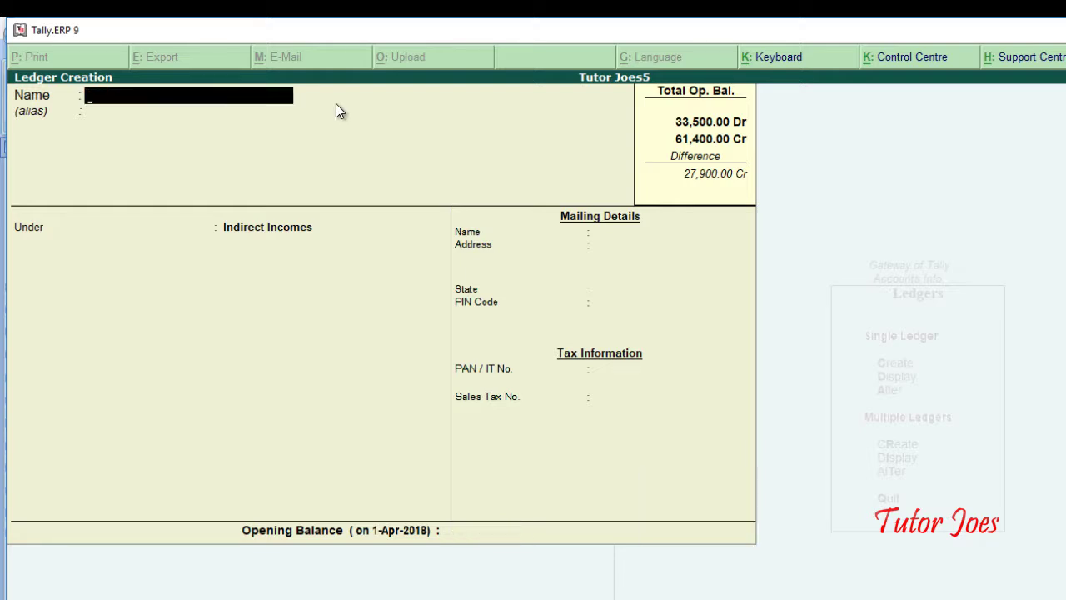
Name the new ledger Godown Rent, following the trial balance, and place it under Indirect Expenses.
key("alt+Tab")
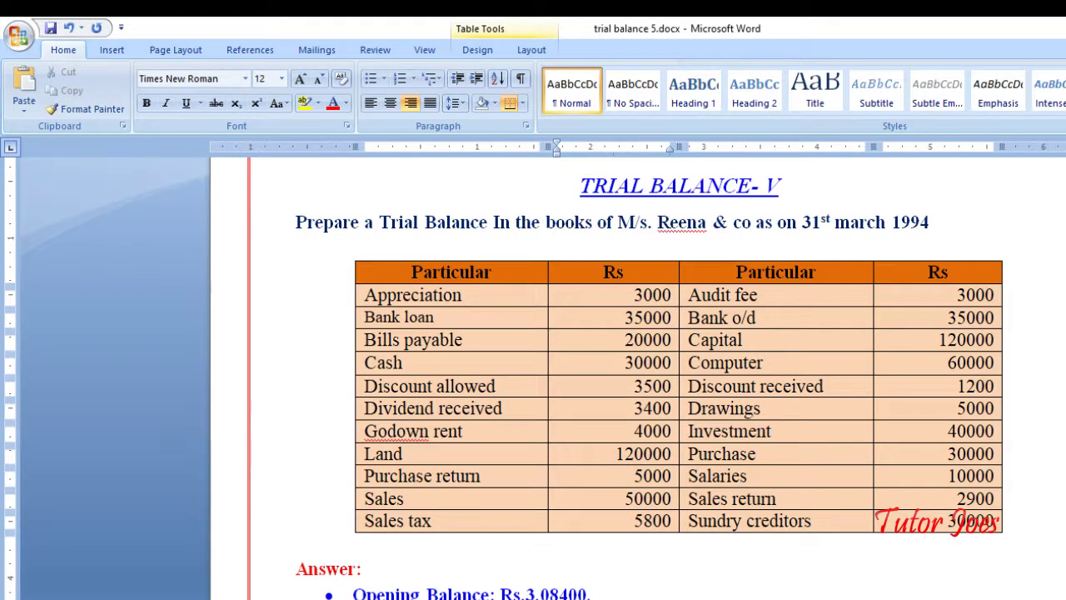
left_click(478, 432)
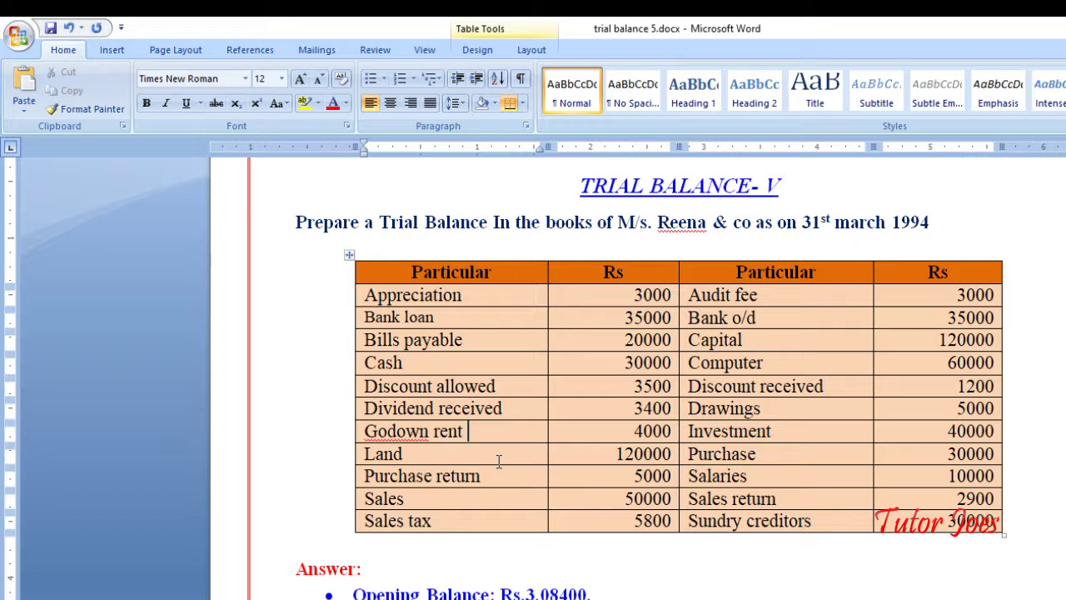
key("alt+Tab")
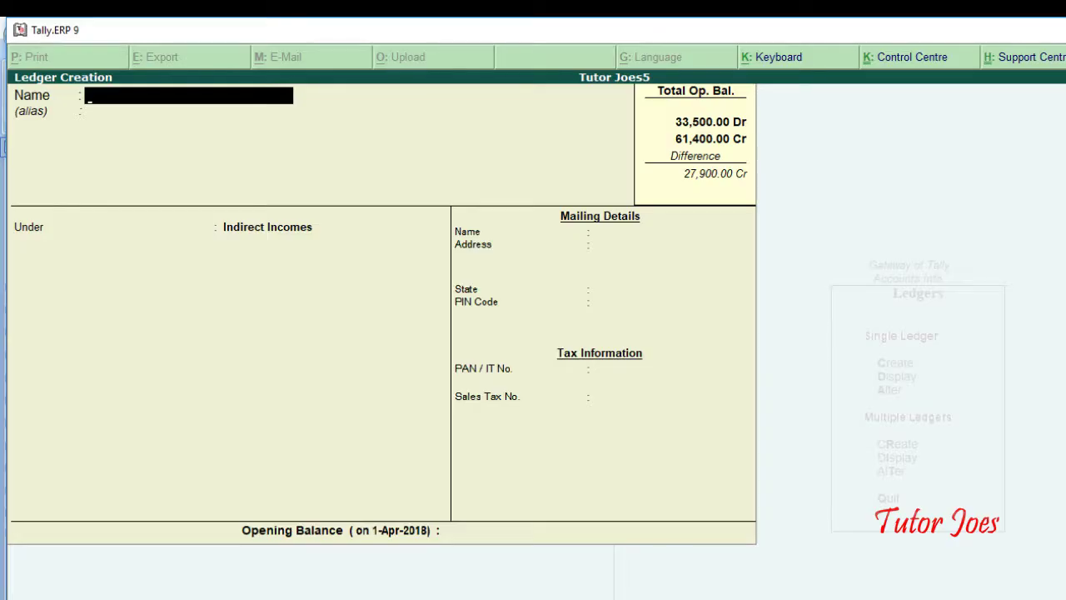
type("Godown Rent")
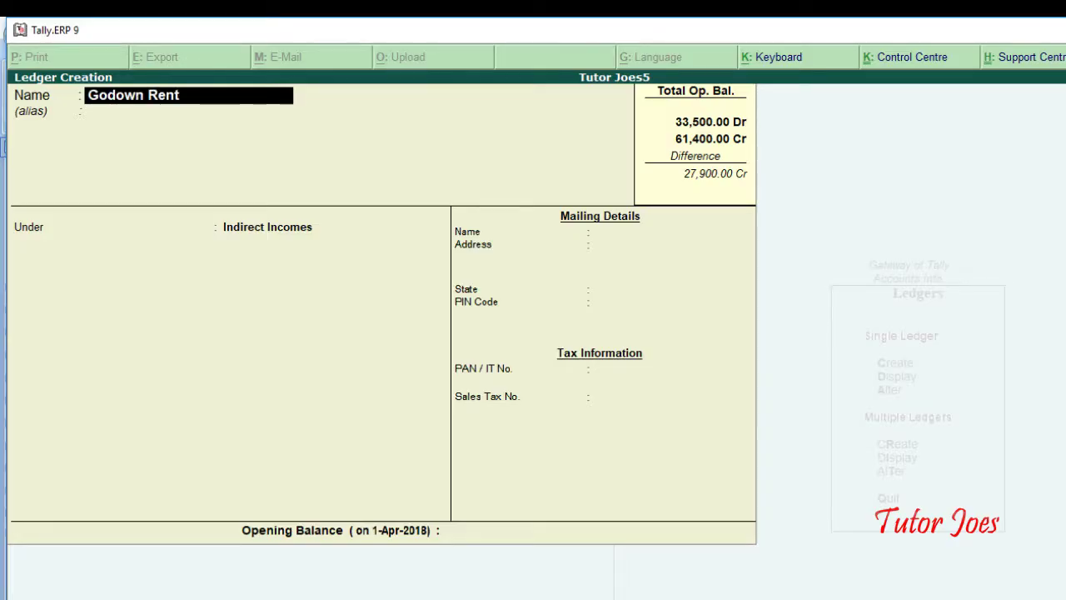
key("Return")
key("Return")
type("In")
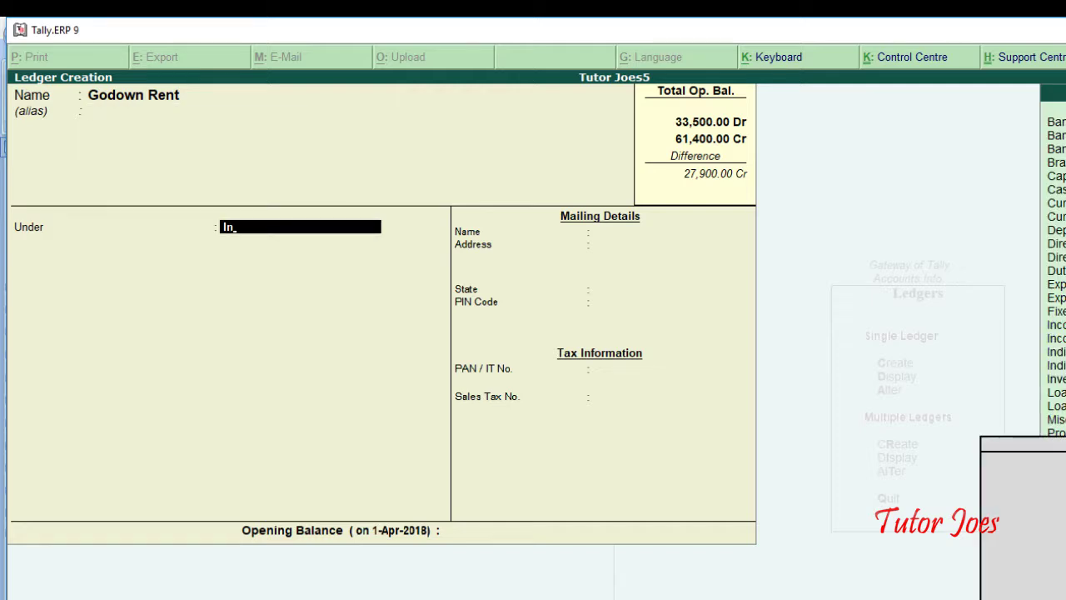
type("di")
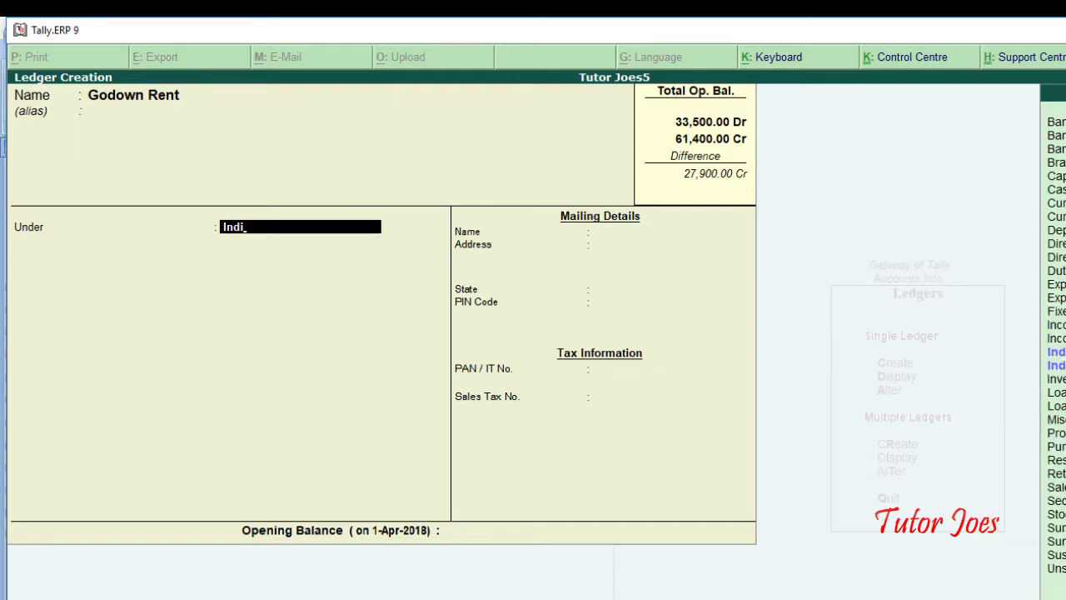
key("Return")
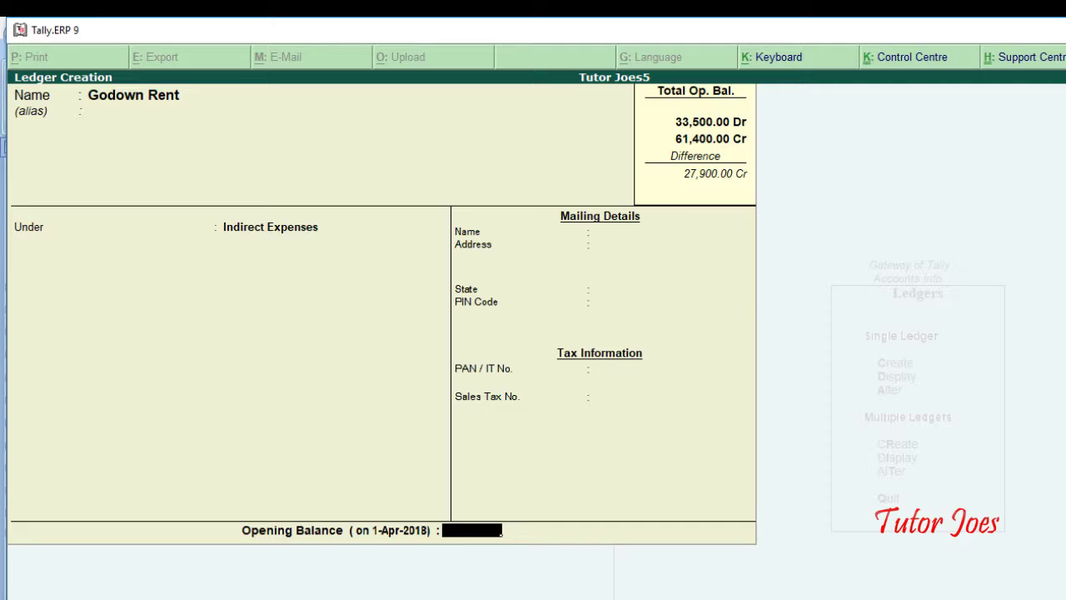
Look up the godown rent amount in the trial balance document, enter 4000 Dr as the opening balance, and save the ledger.
key("alt+Tab")
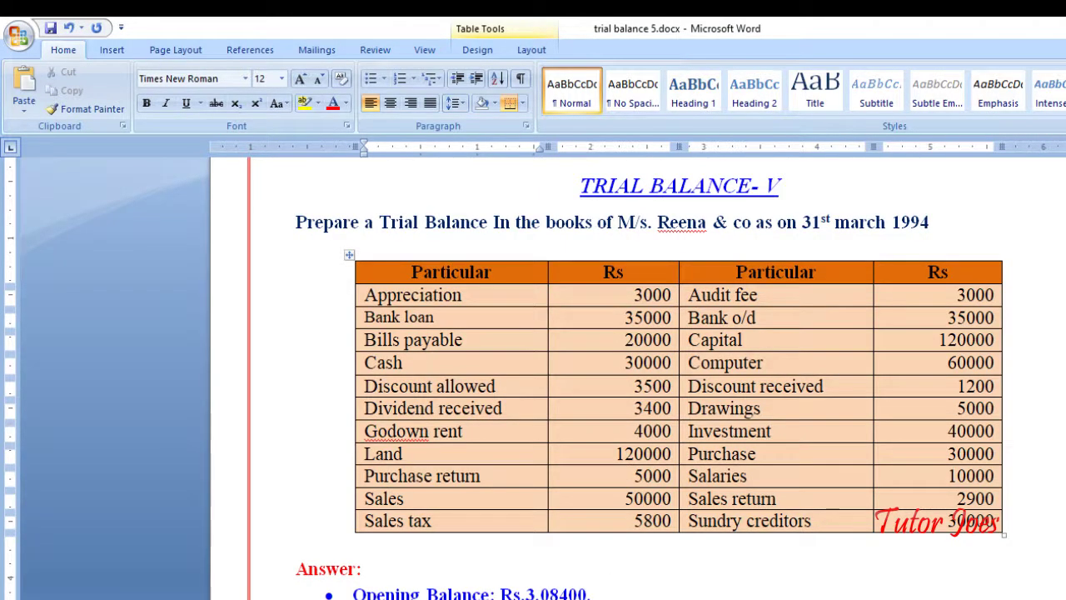
key("alt+Tab")
type("4000")
key("Return")
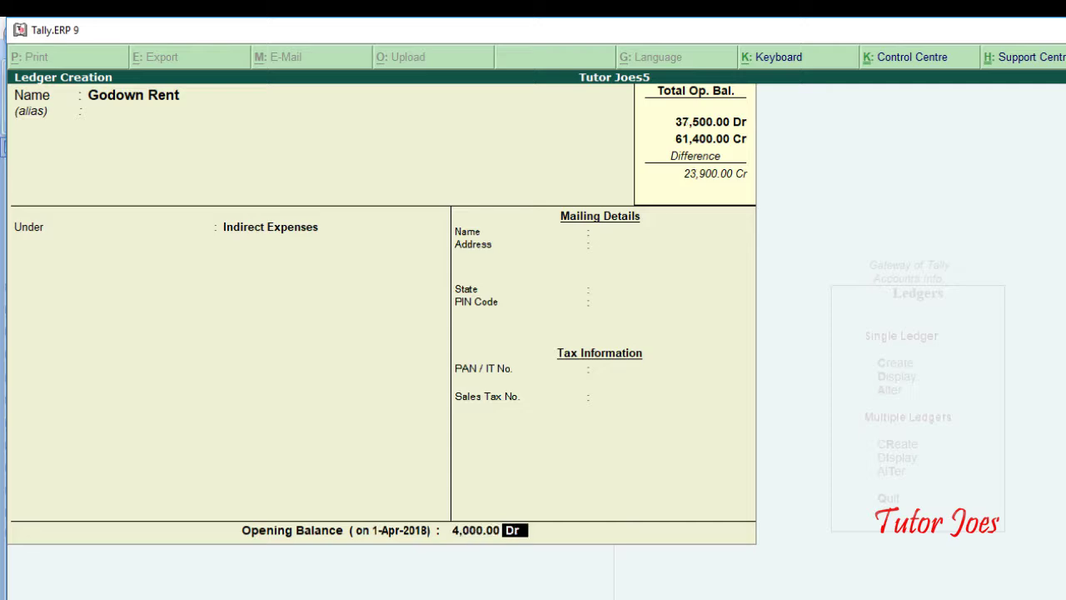
key("Return")
key("Return")
Name the new ledger Land, following the next trial balance entry, and place it under Fixed Assets.
key("alt+Tab")
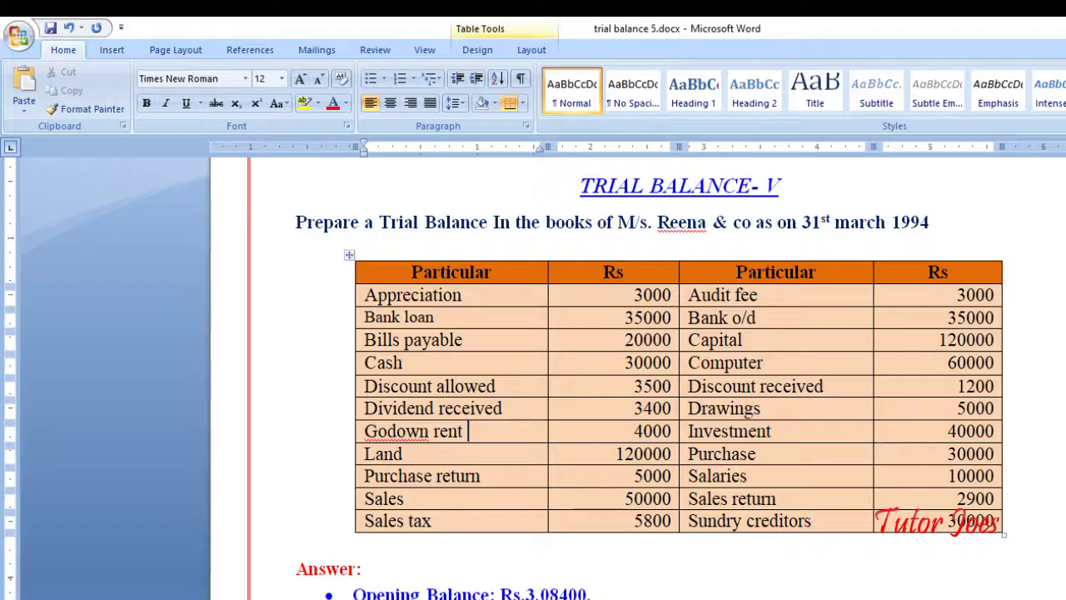
left_click(448, 460)
key("alt+Tab")
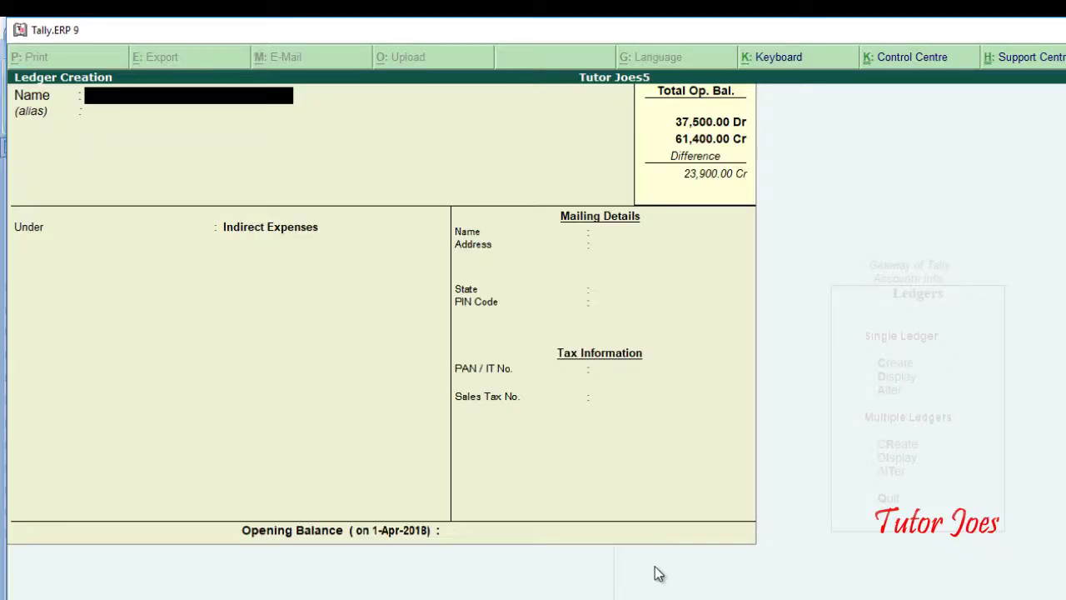
type("Land")
key("Return")
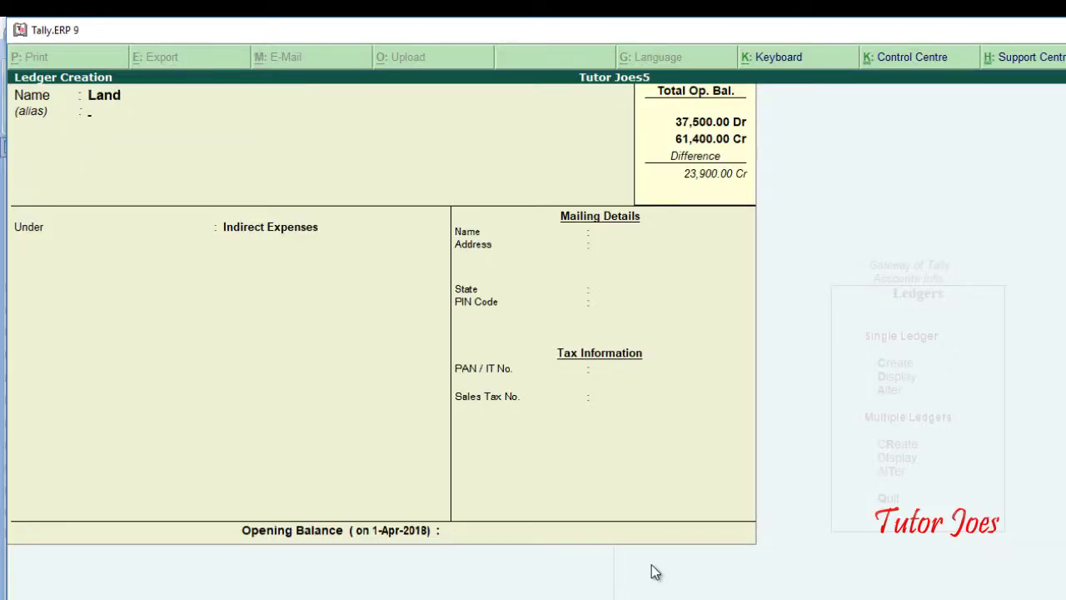
key("Return")
type("Fi")
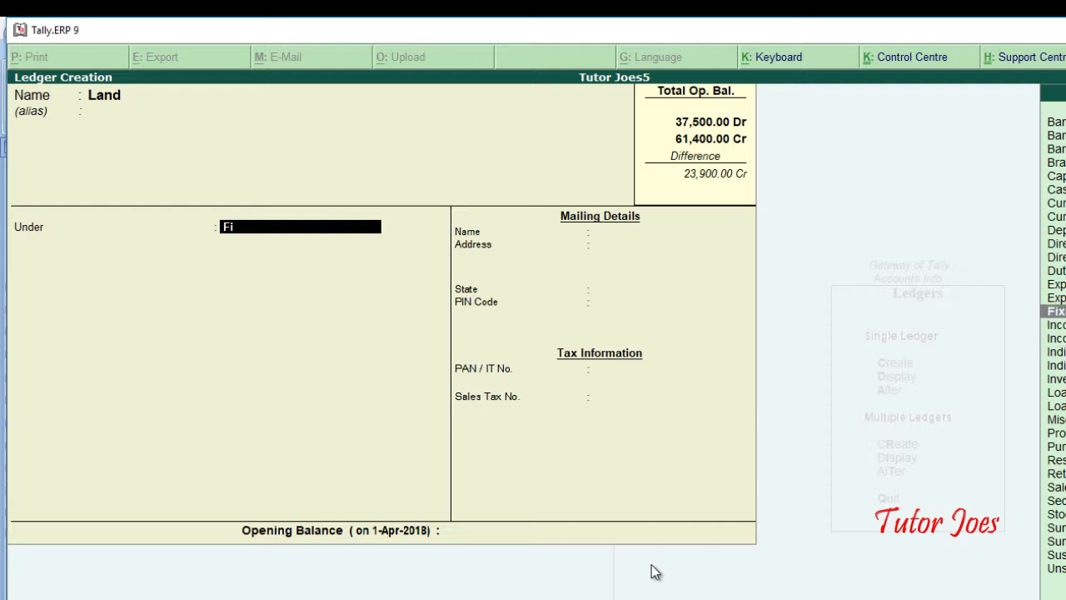
key("BackSpace")
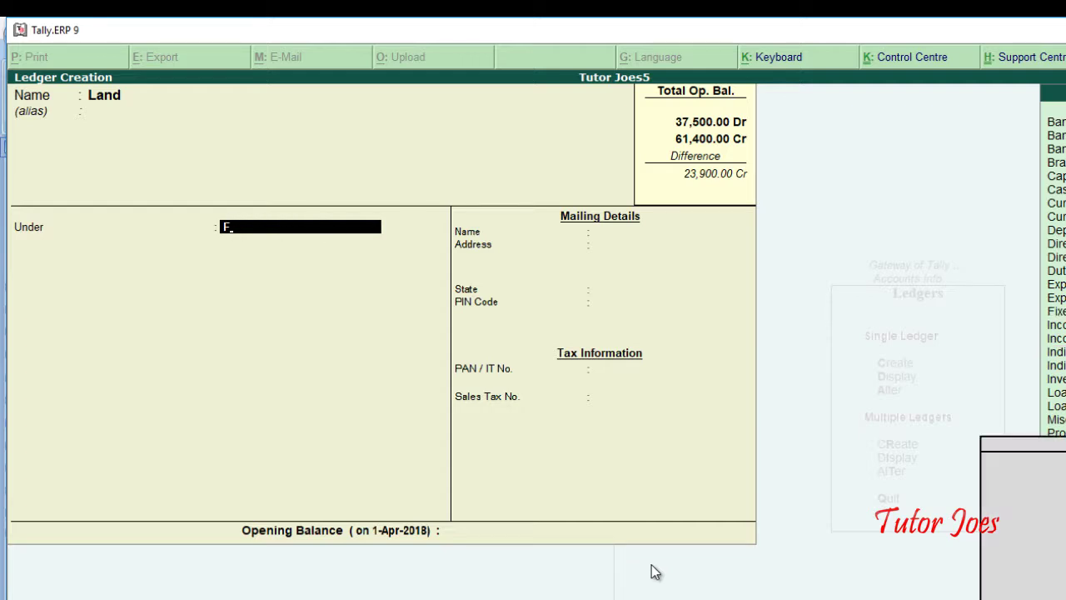
type("i")
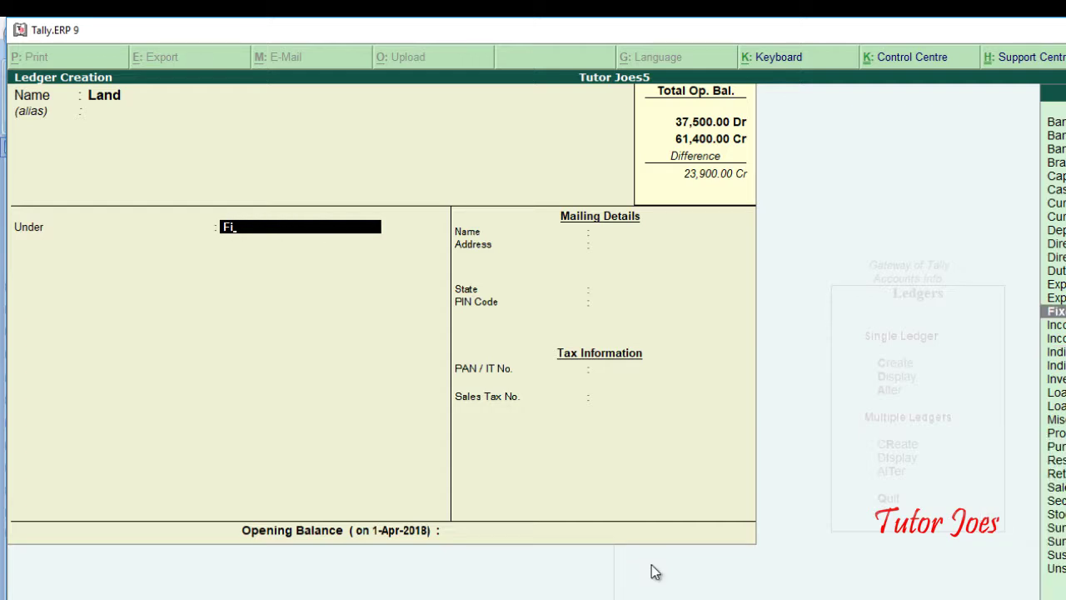
key("Return")
Look up the land amount in the trial balance document, enter 120000 Dr as the opening balance, and save the ledger.
key("alt+Tab")
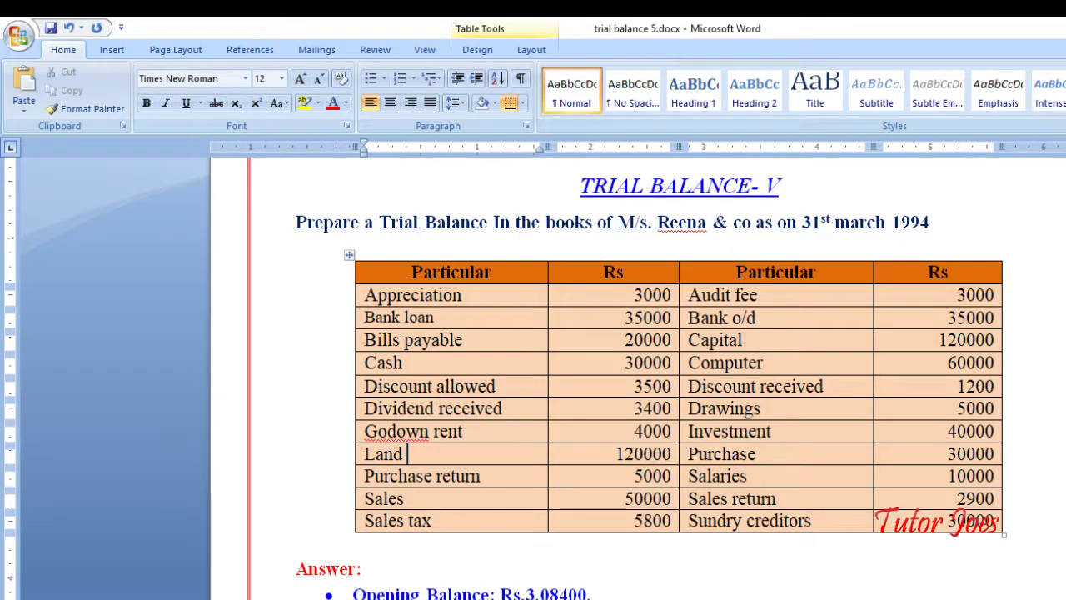
key("alt+Tab")
type("1,20,")
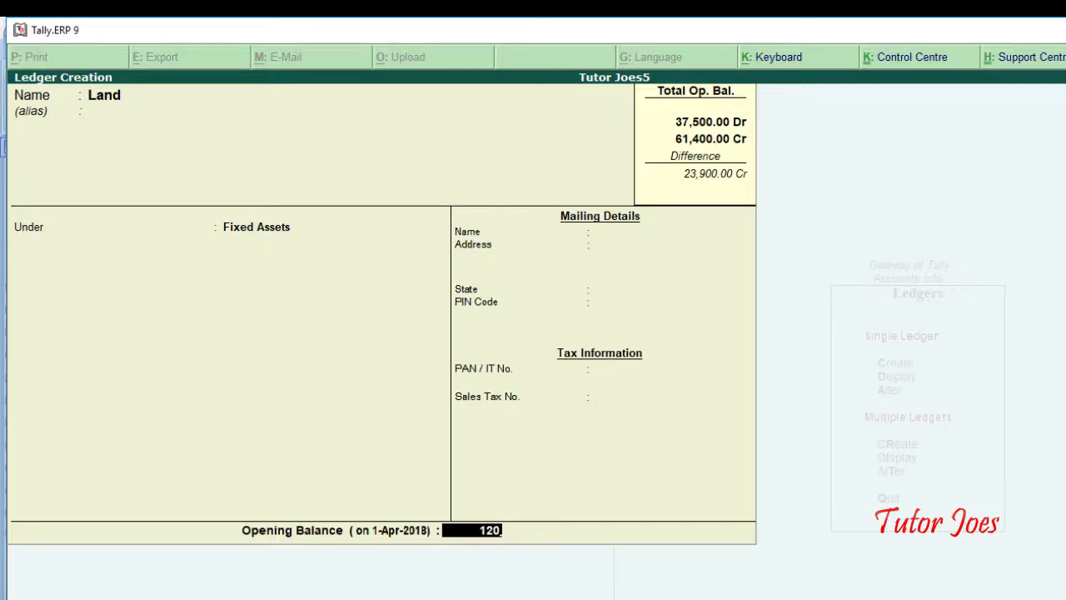
type("000")
key("Return")
key("Return")
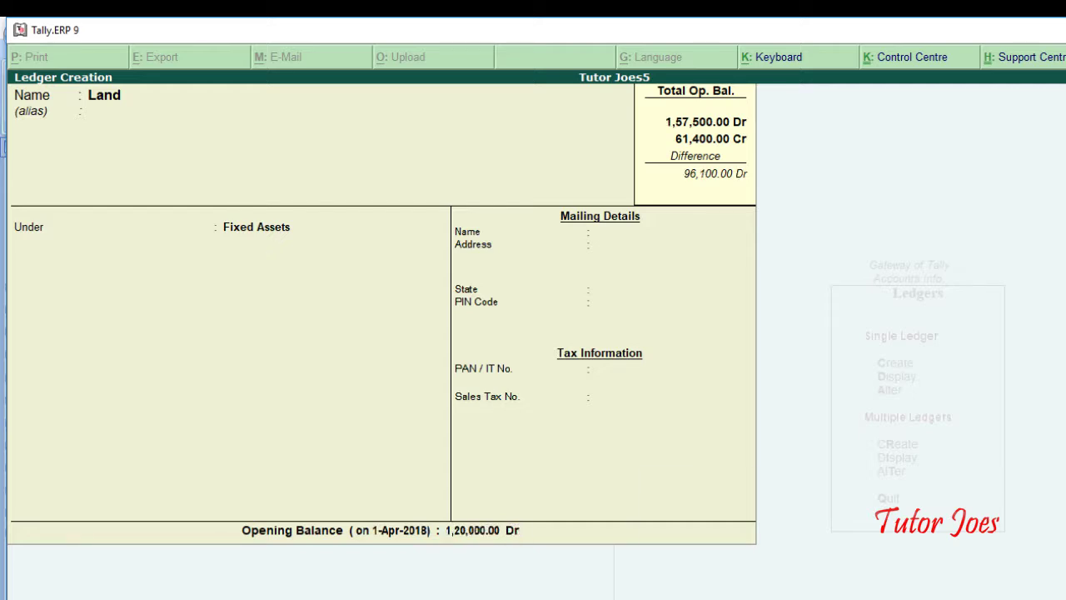
key("Return")
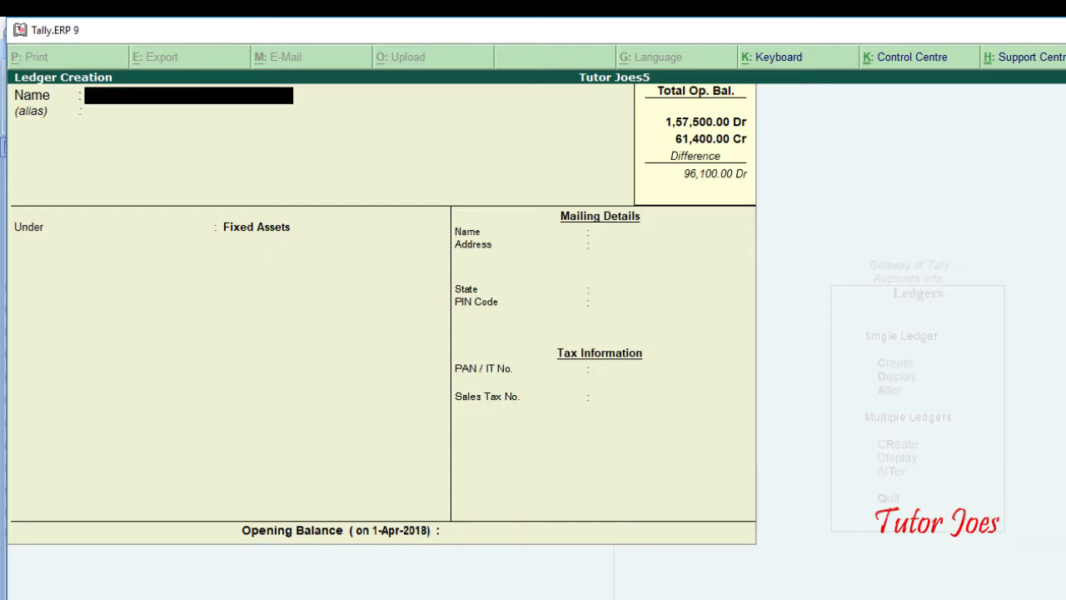
Check the next trial balance entry, name the new ledger Purchase Return, and place it under Purchase Accounts.
key("alt+Tab")
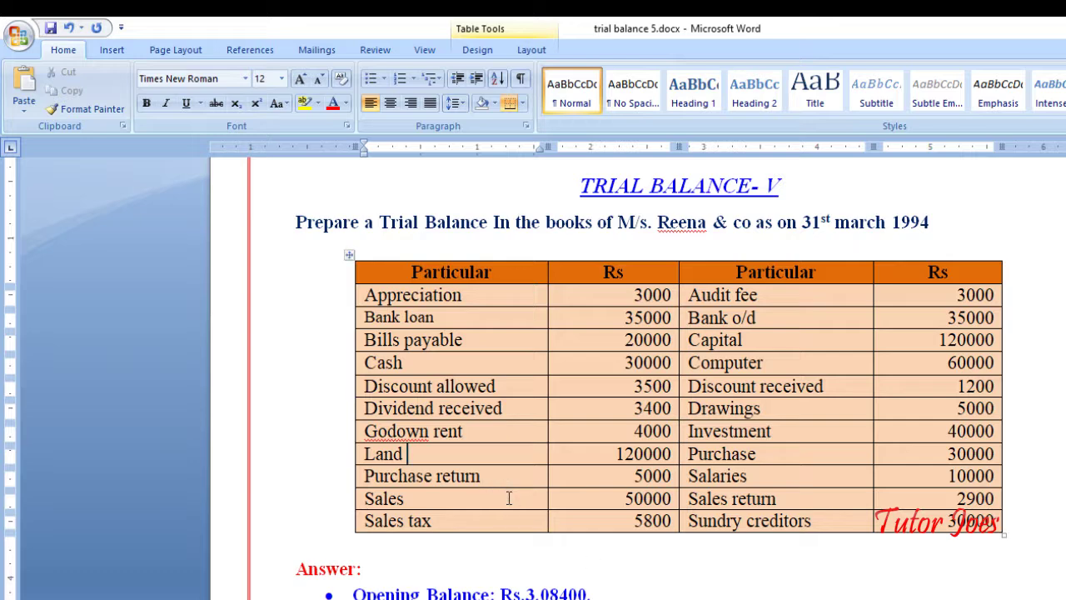
key("alt+Tab")
type("Purchase")
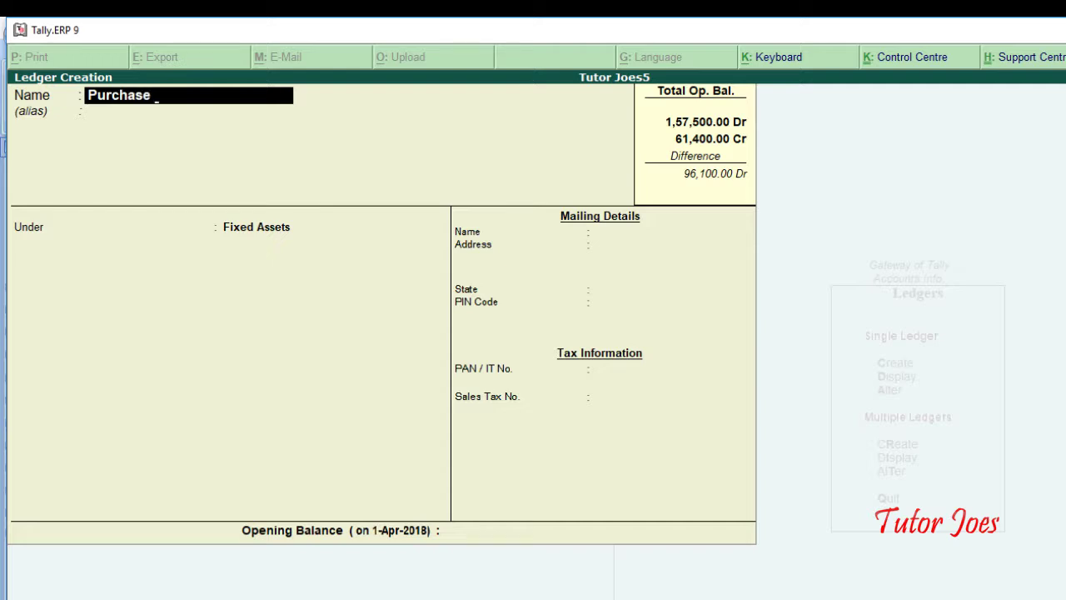
type(" Return")
key("Return")
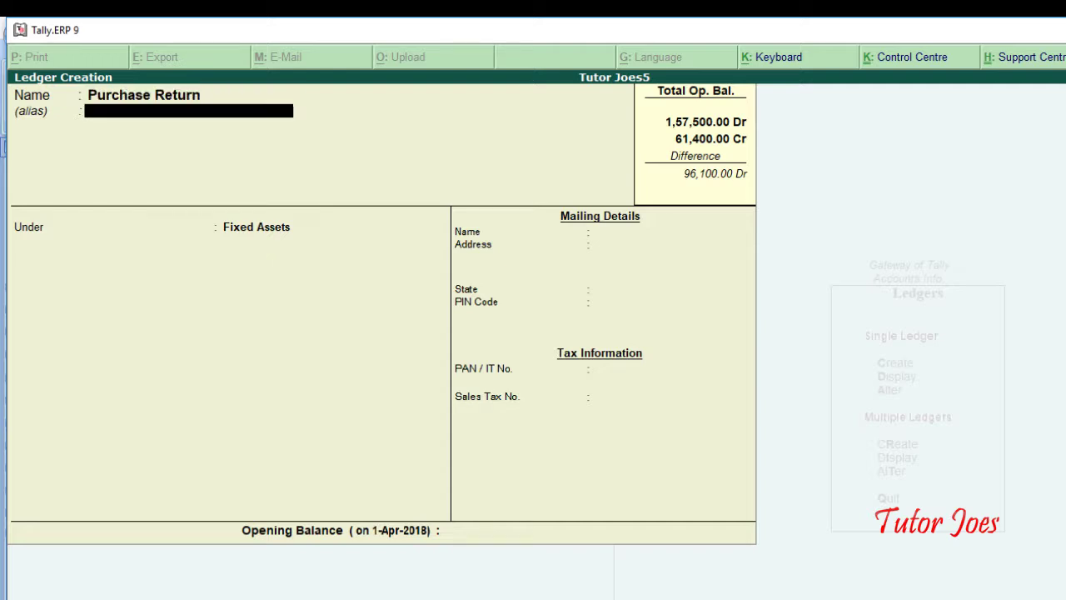
key("Return")
type("Pu")
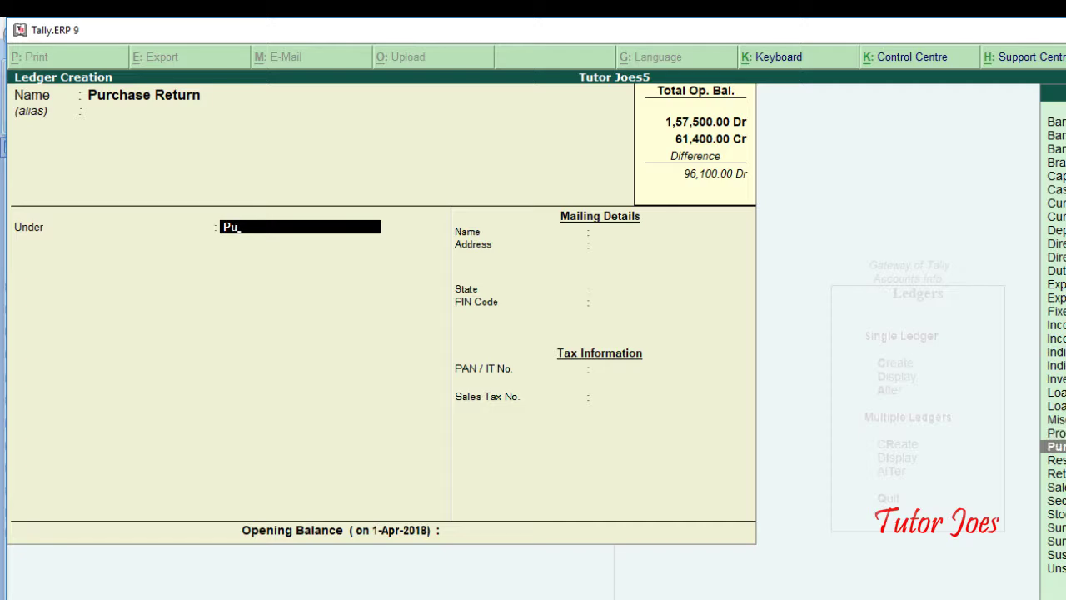
key("Return")
Look up the purchase return amount in the trial balance document, enter 5000 Dr as the opening balance, and save the ledger.
key("alt+Tab")
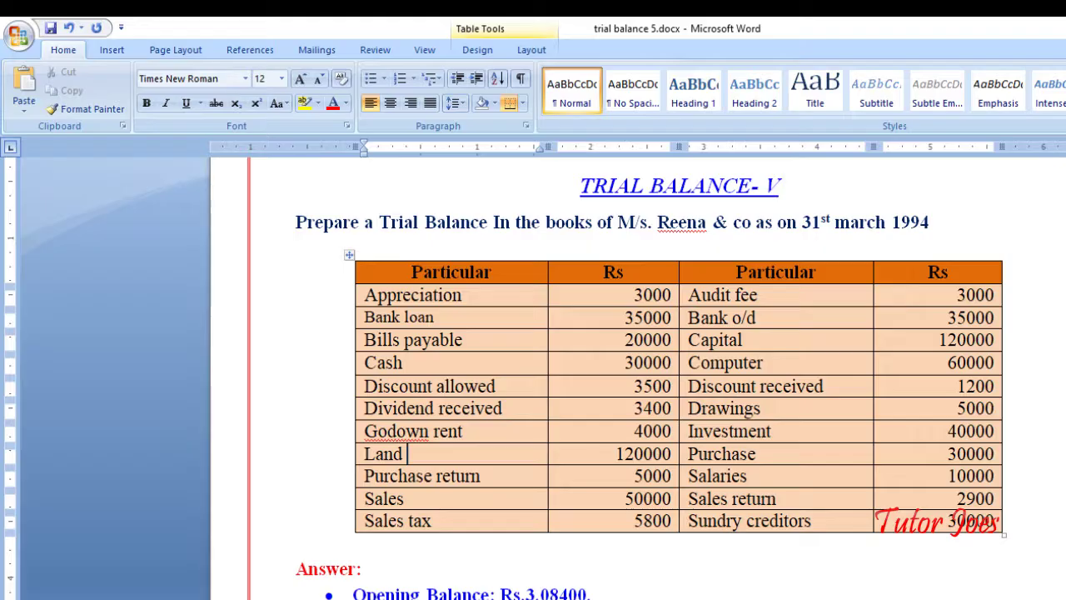
key("alt+Tab")
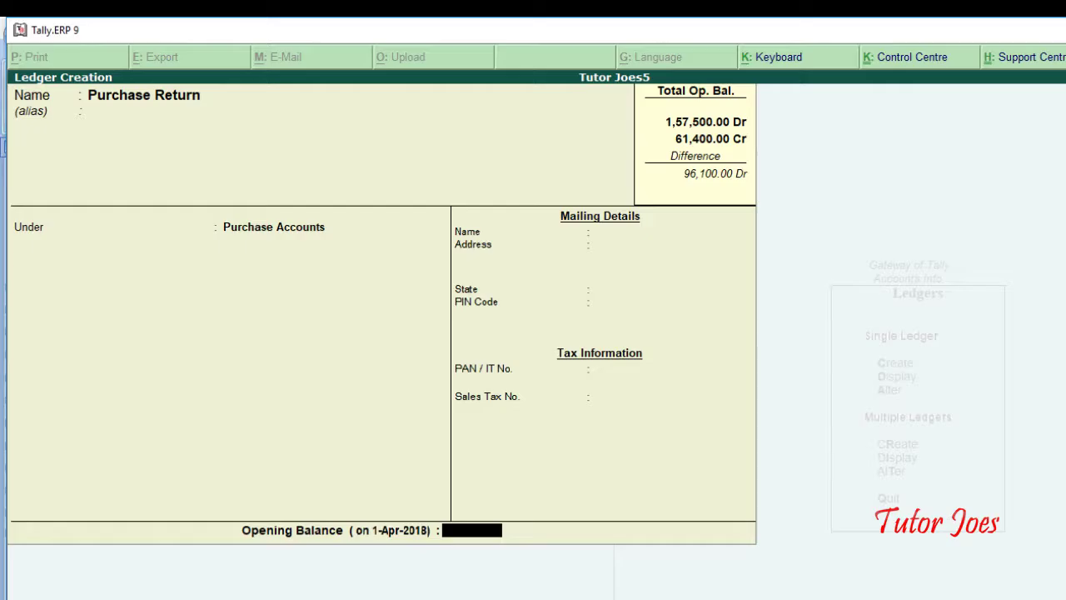
type("5000 D")
key("Return")
key("Return")
key("Return")
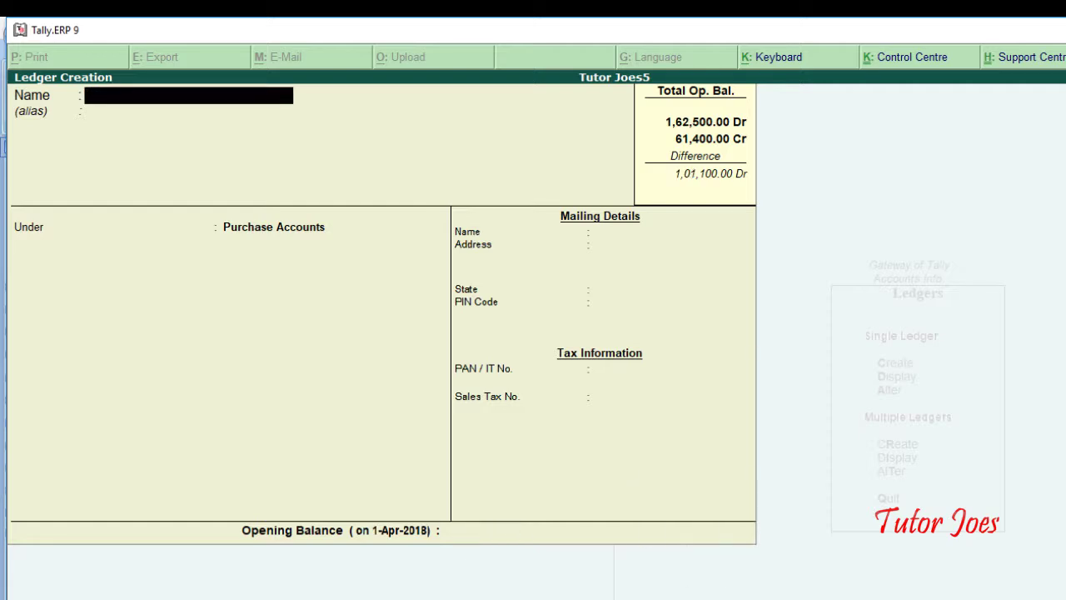
Find the Sales entry in the trial balance document, name the new ledger Sales, and place it under Sales Accounts.
key("alt+Tab")
double_click(408, 499)
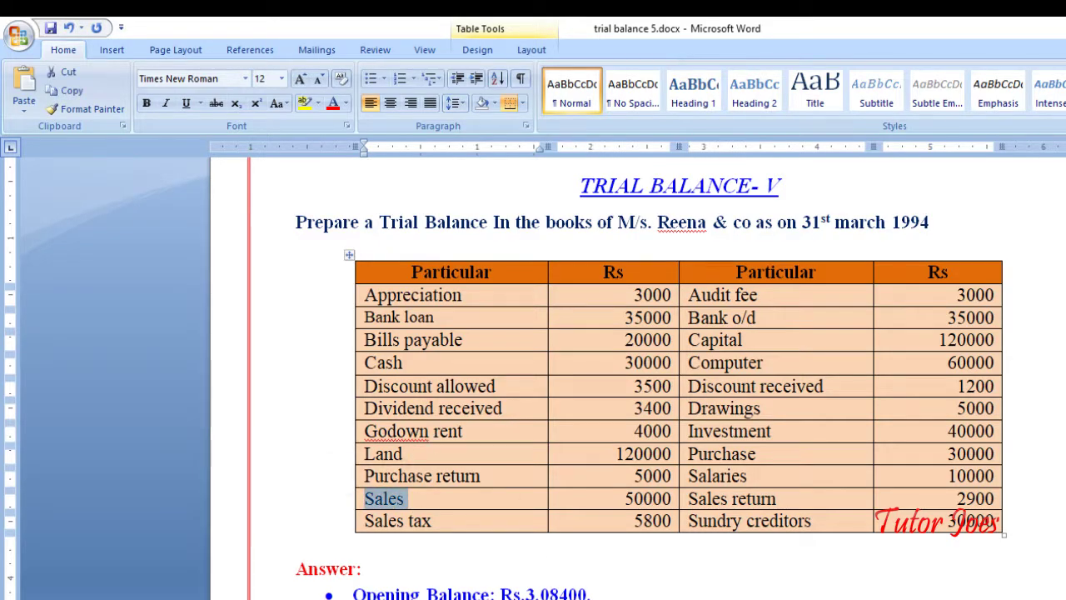
left_click(366, 568)
key("alt+Tab")
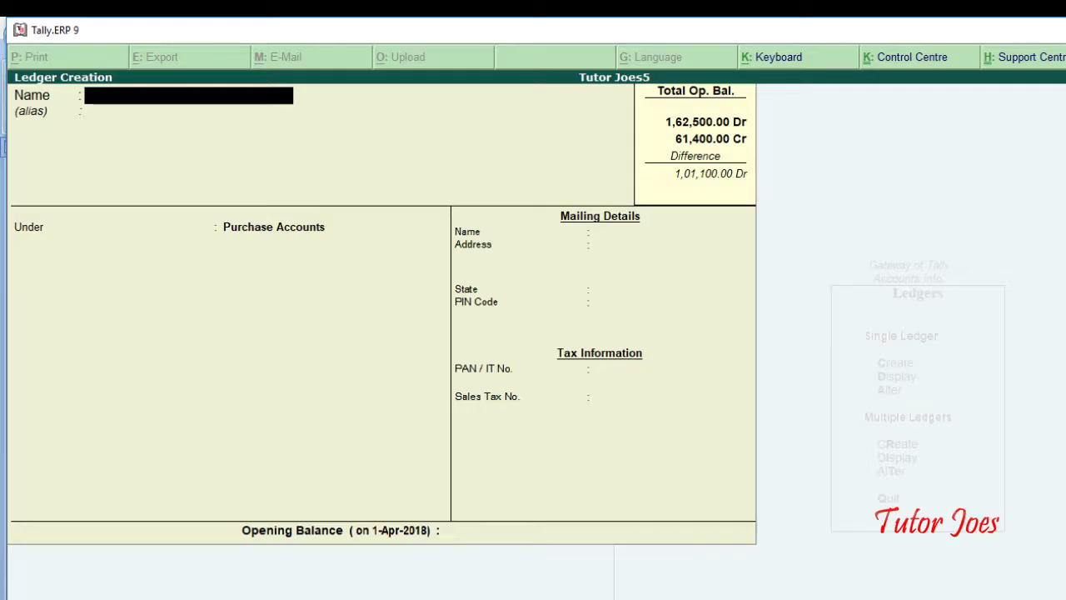
type("Sales")
key("Return")
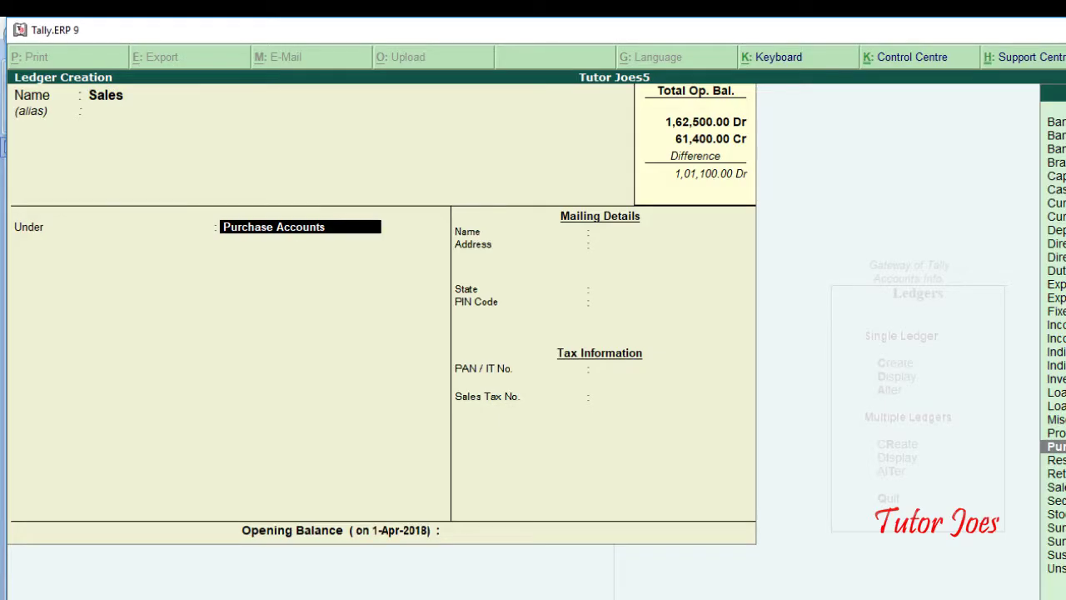
type("Sale")
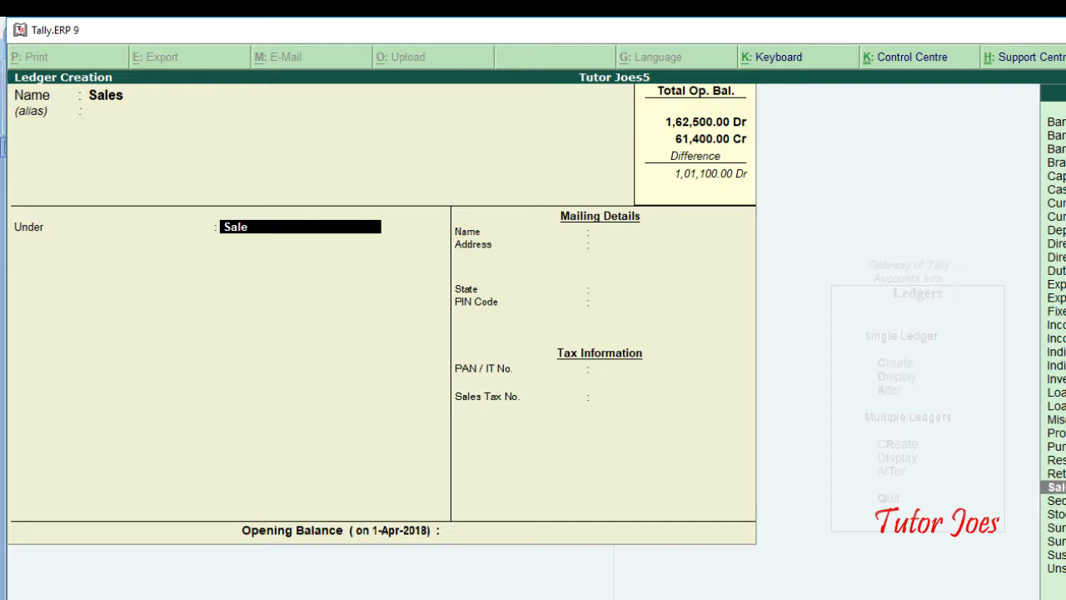
key("Return")
Look up the sales amount in the trial balance document, enter 50000 Cr as the opening balance, and save the ledger.
key("alt+Tab")
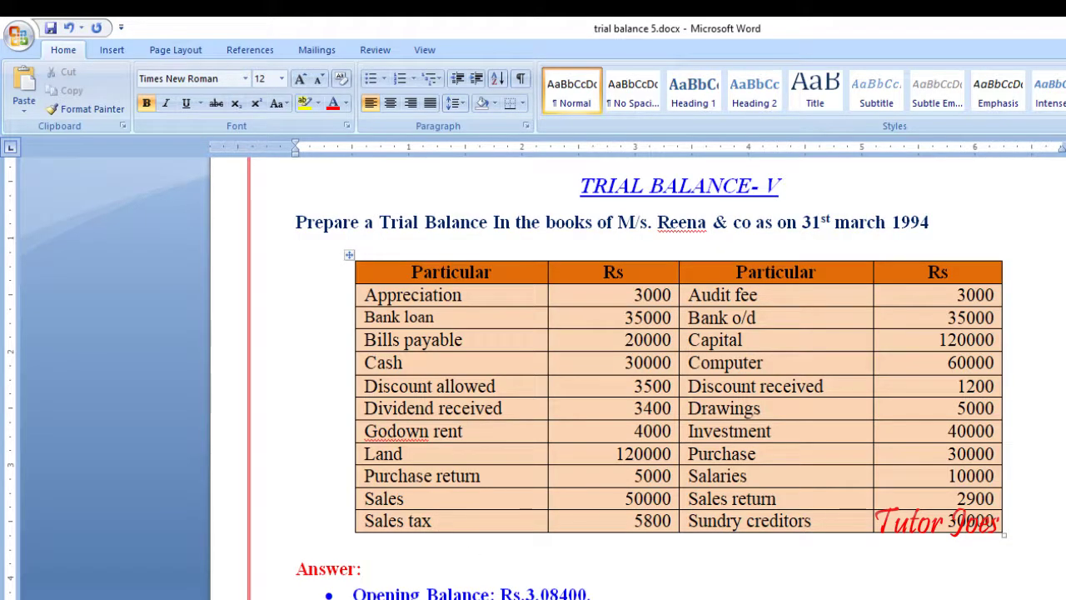
key("alt+Tab")
type("50000")
key("Return")
key("Return")
key("Return")
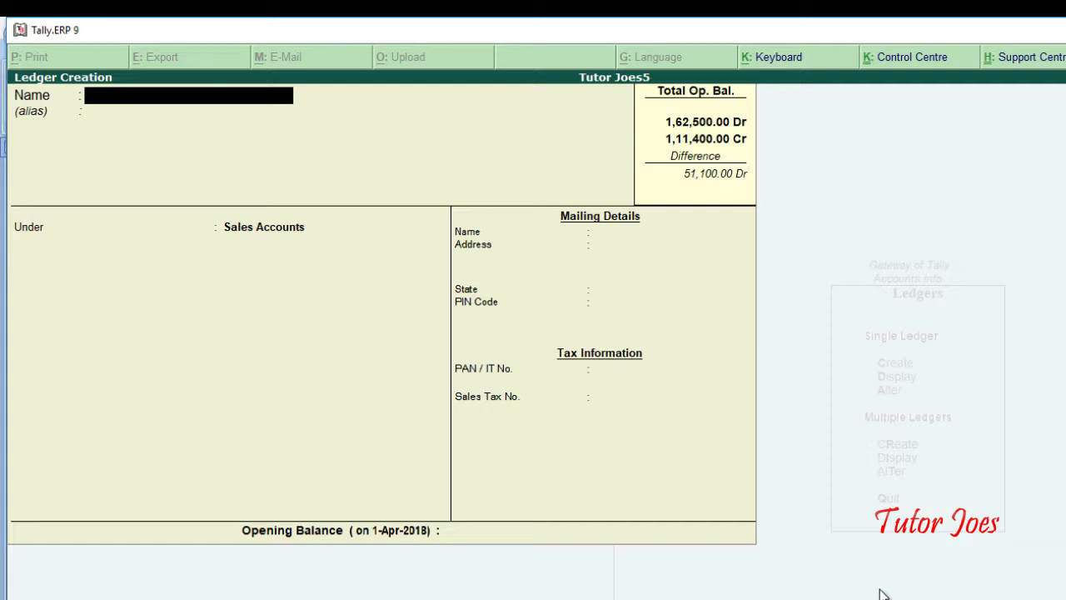
Go back to the saved Purchase Return ledger, change its opening balance side to Cr, and save the alteration.
key("Page_Up")
key("Page_Up")
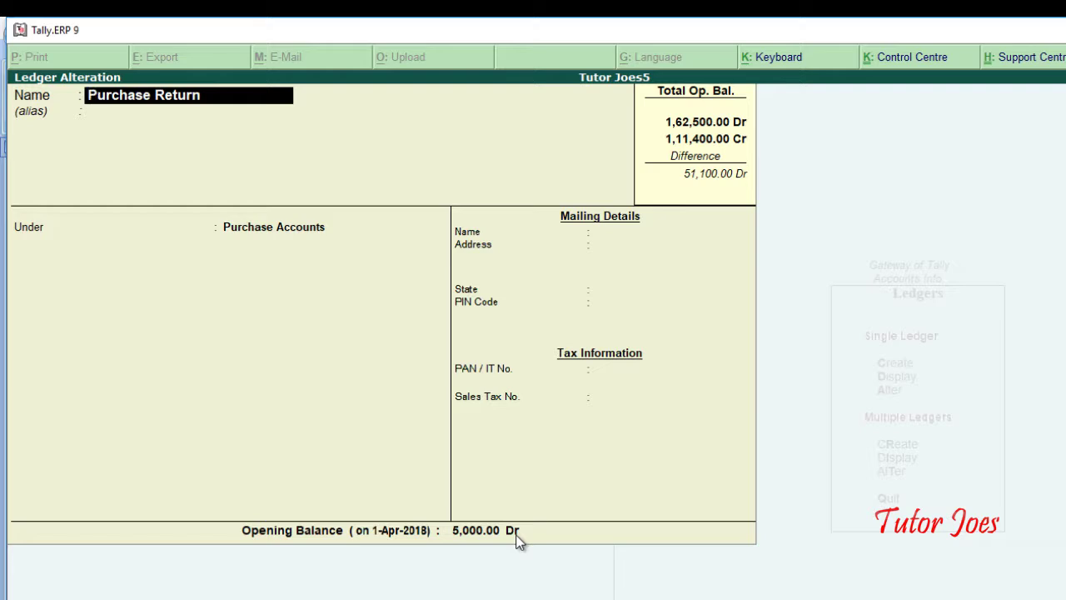
key("Return")
key("Return")
key("Return")
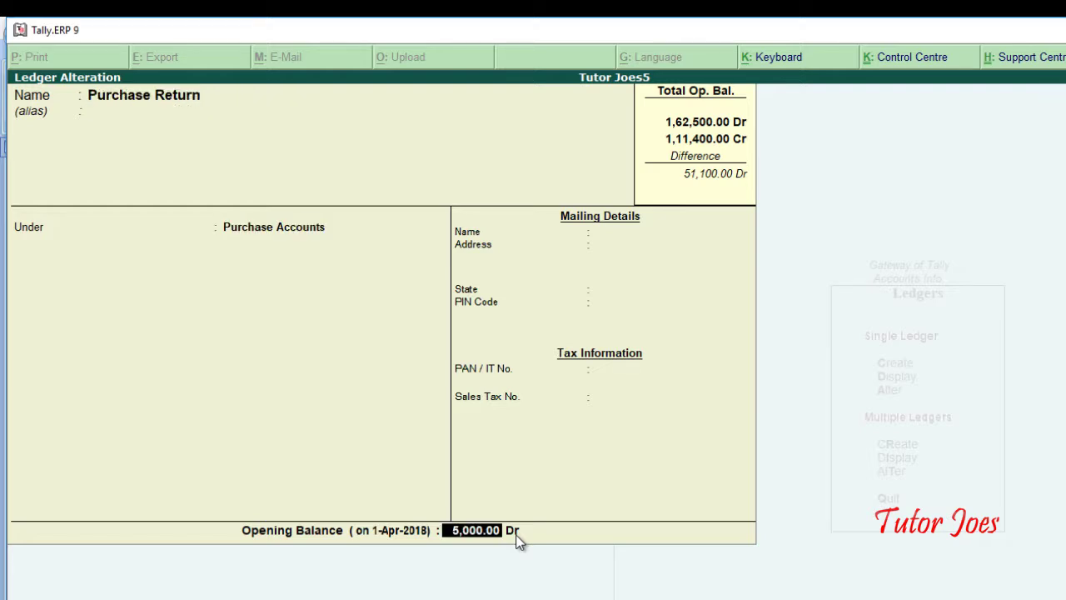
key("Return")
type("c")
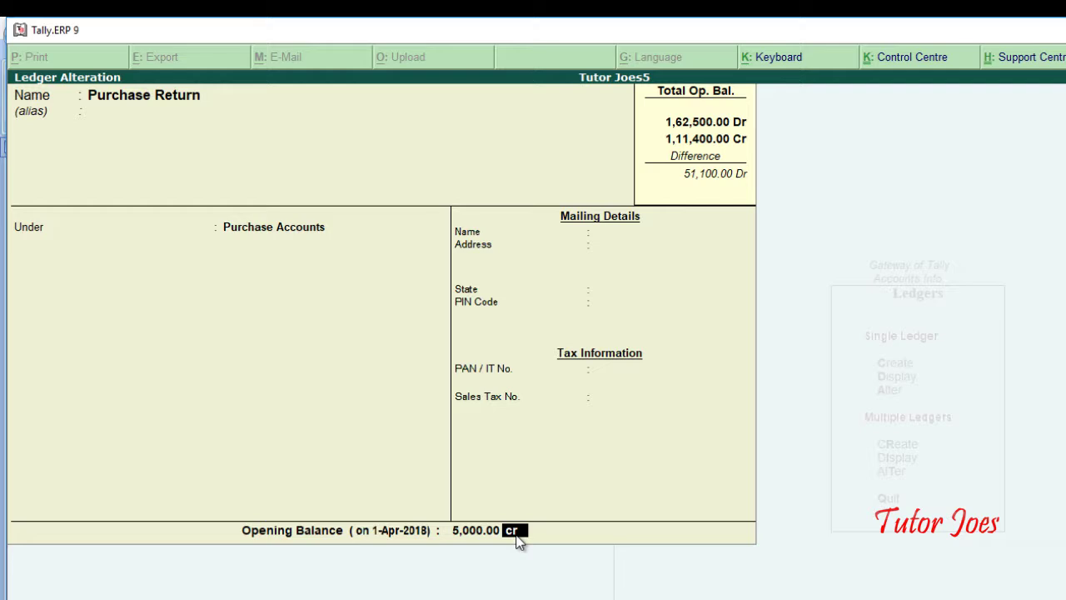
key("Return")
key("Return")
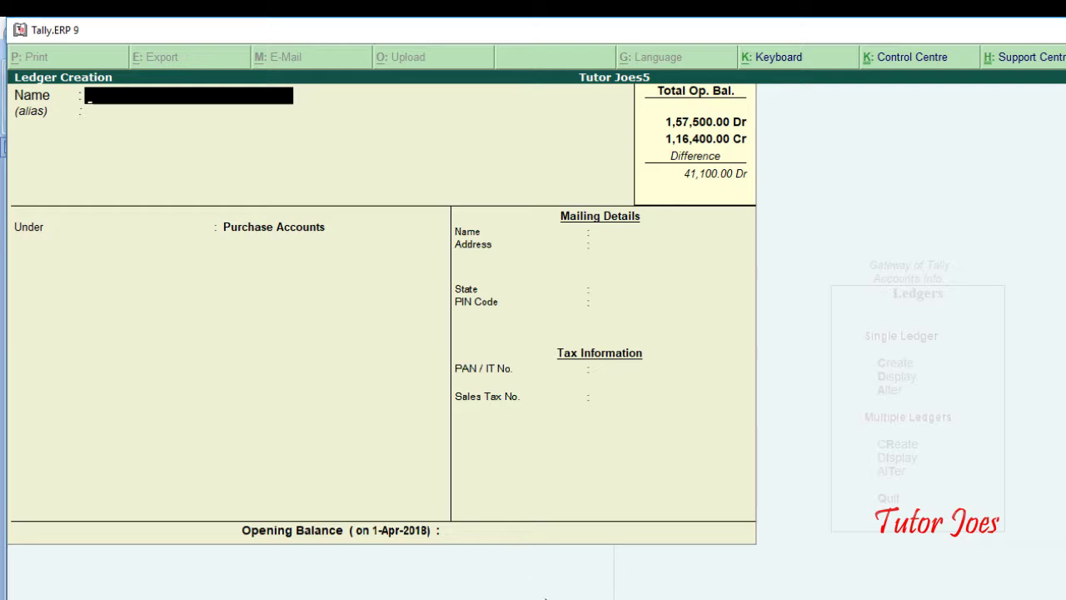
Find the Sales tax entry in the trial balance document and name the new ledger Sales Tax.
key("alt+Tab")
left_click(421, 503)
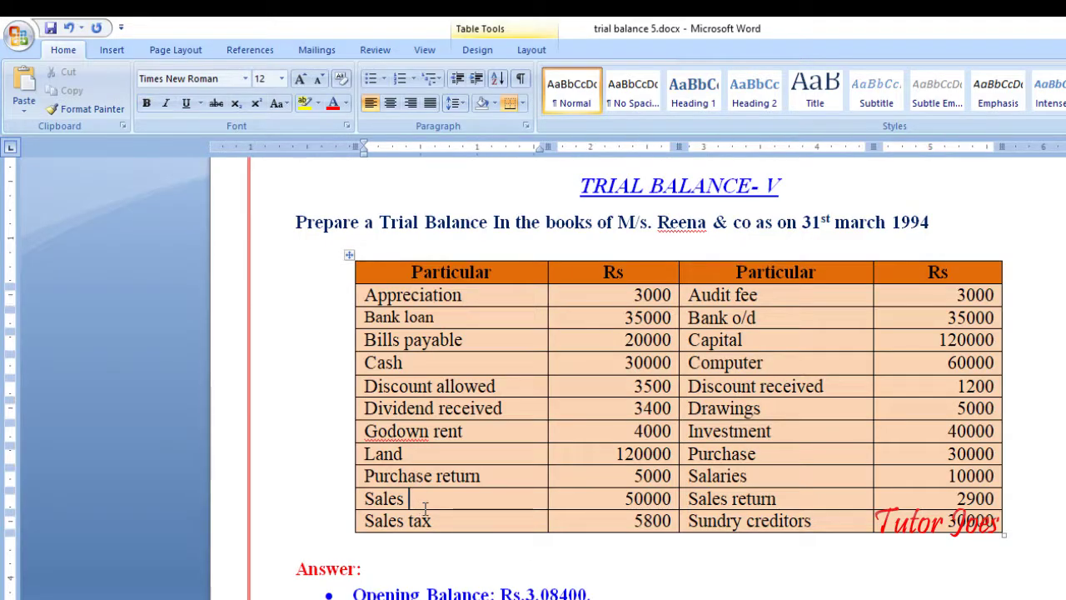
left_click(436, 521)
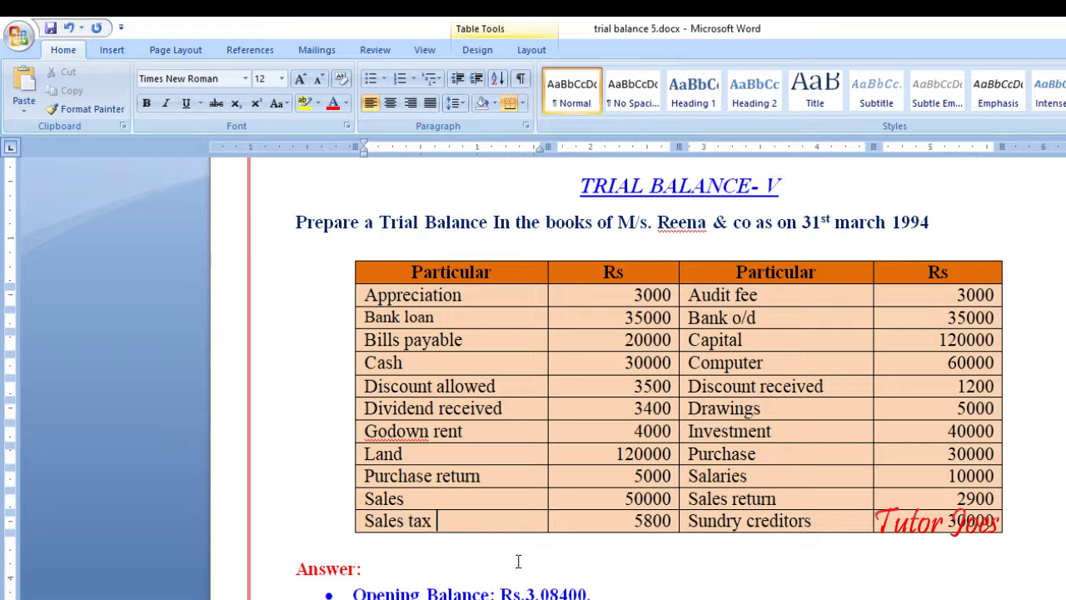
left_click_drag(443, 529, 408, 531)
key("alt+Tab")
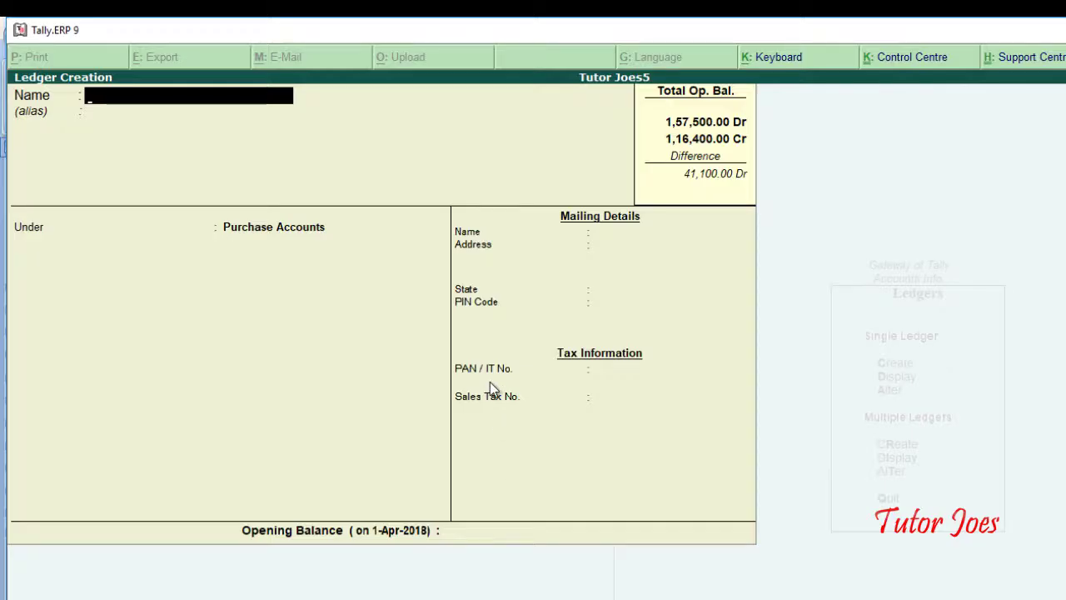
type("Sales Tax")
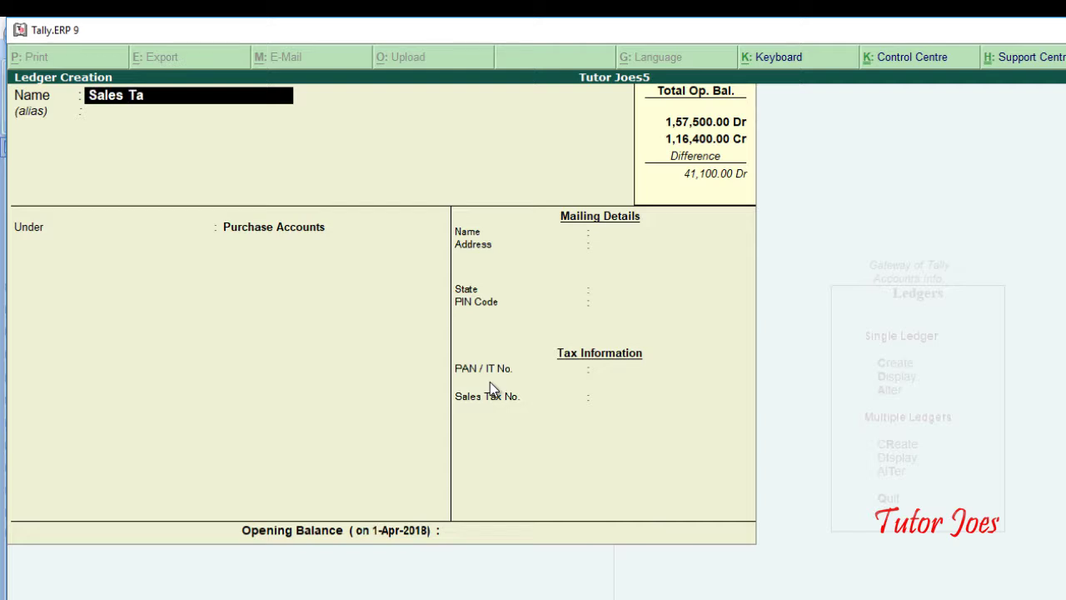
key("Return")
key("Return")
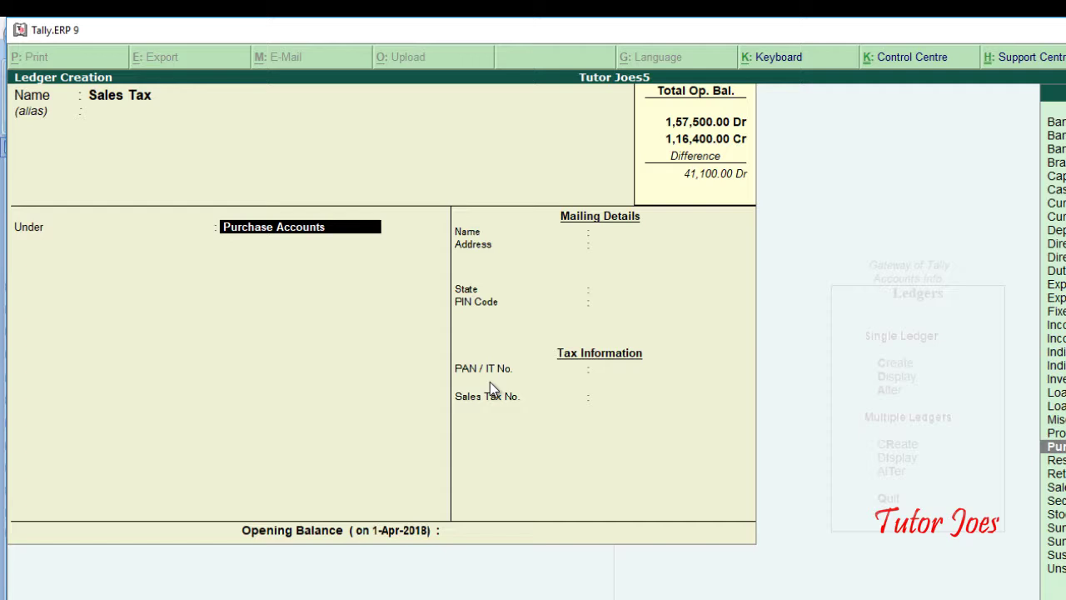
Replace the ledger's preset group with Duties & Taxes, keeping Others as the duty type and 0 % as the calculation percentage.
key("Return")
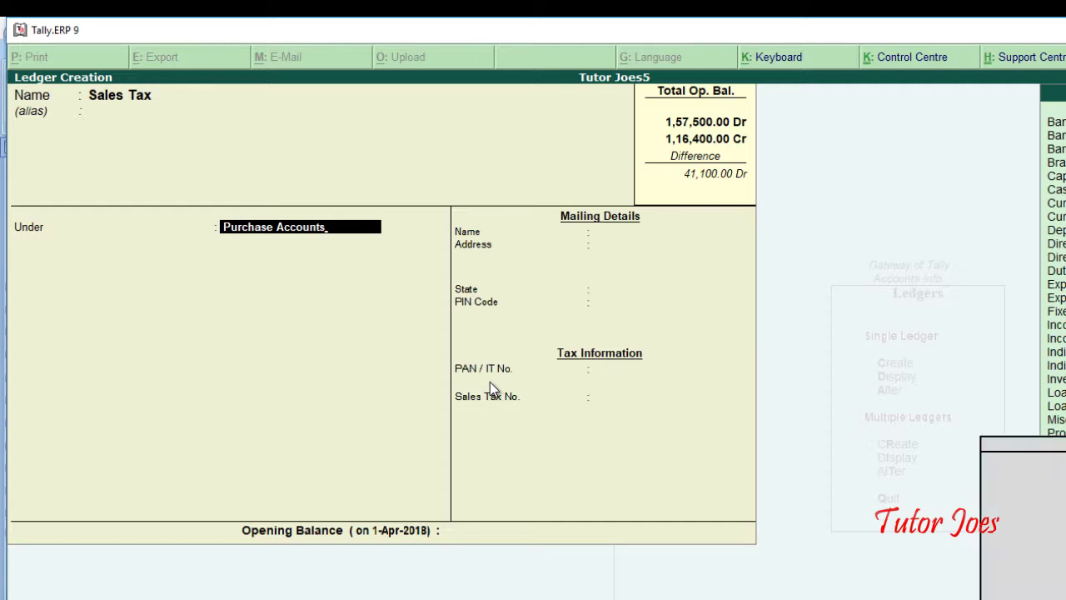
key("BackSpace")
key("BackSpace")
key("BackSpace")
key("BackSpace")
key("BackSpace")
key("BackSpace")
key("BackSpace")
key("BackSpace")
key("BackSpace")
key("BackSpace")
key("BackSpace")
key("BackSpace")
key("BackSpace")
key("BackSpace")
key("BackSpace")
key("BackSpace")
key("BackSpace")
key("BackSpace")
key("BackSpace")
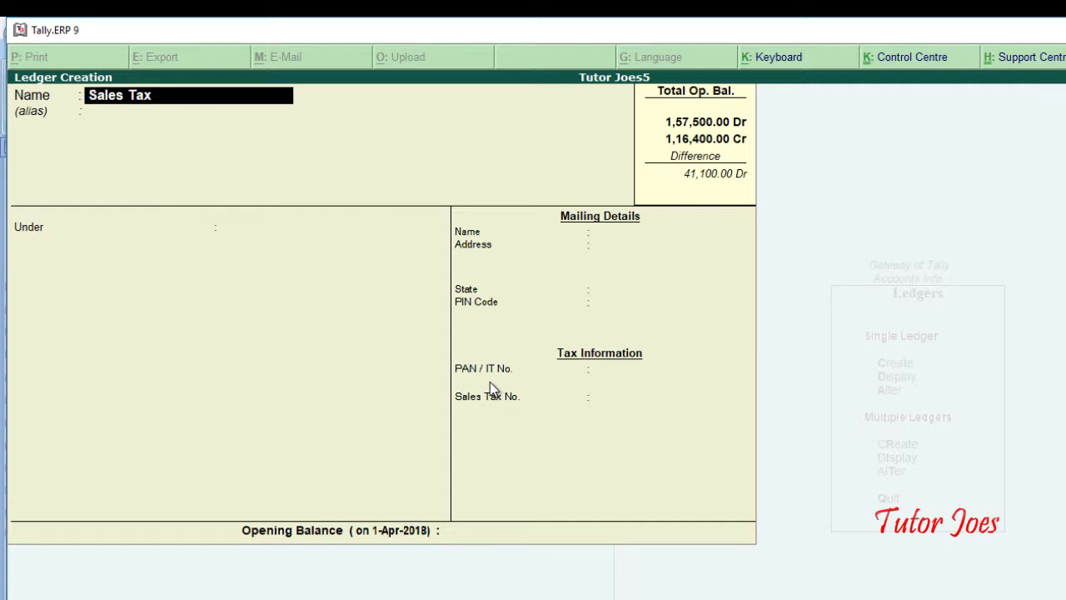
key("Return")
key("Return")
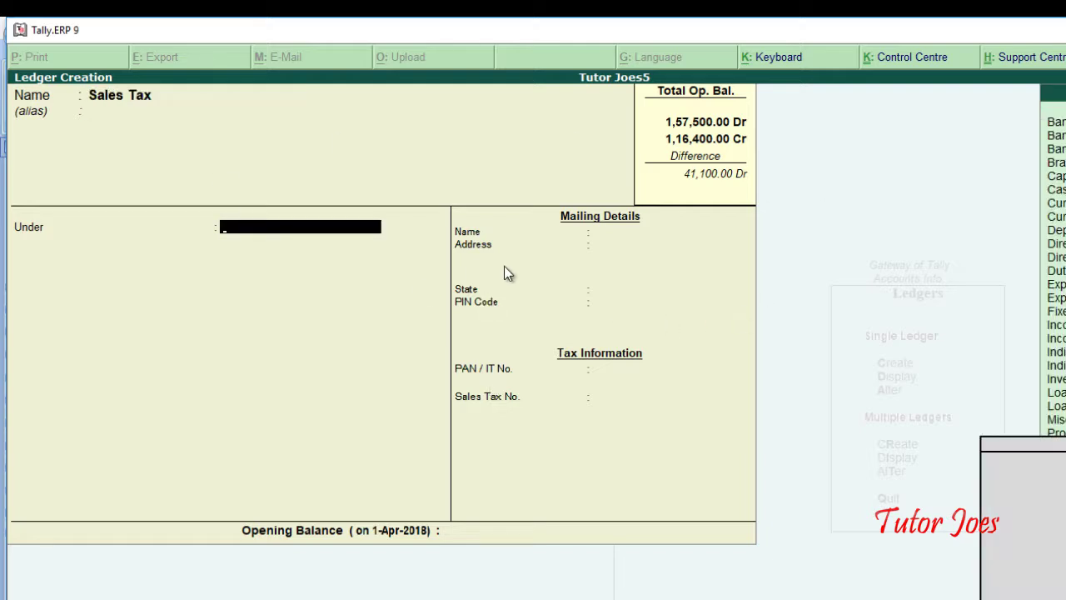
type("Du")
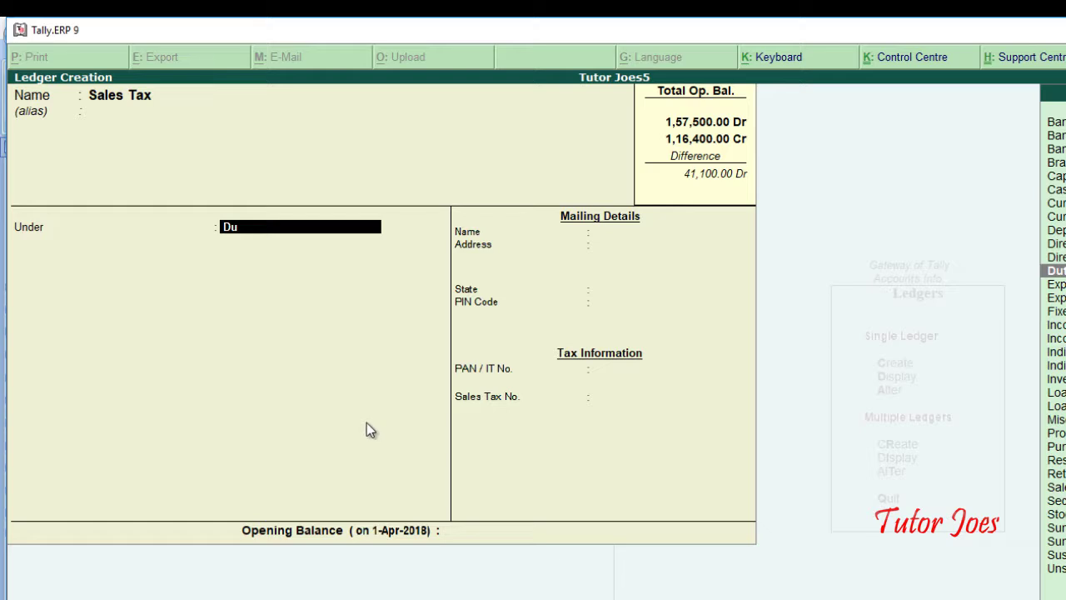
key("Return")
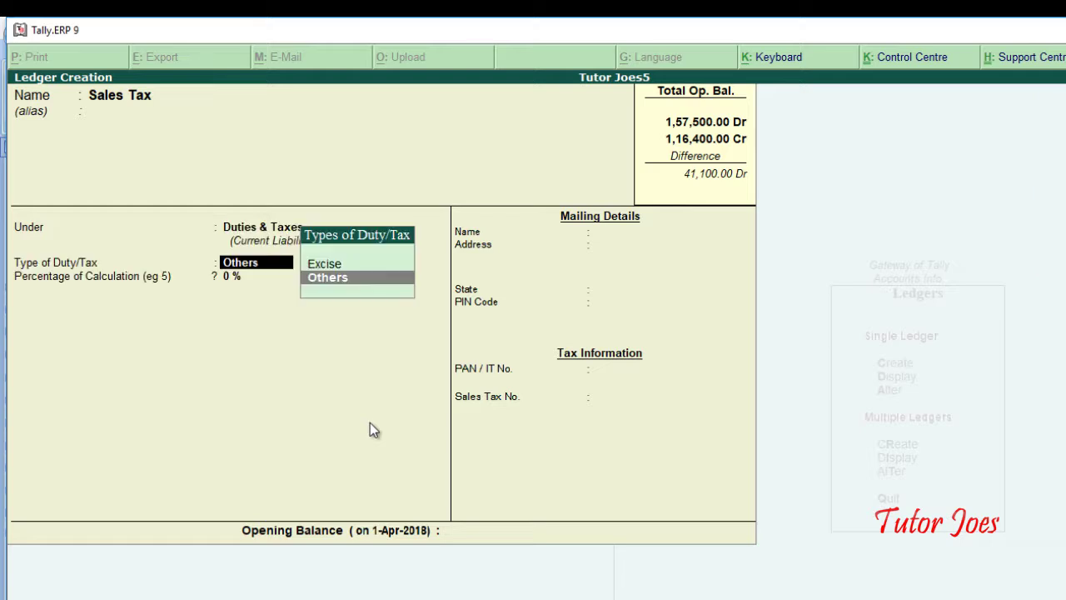
key("Return")
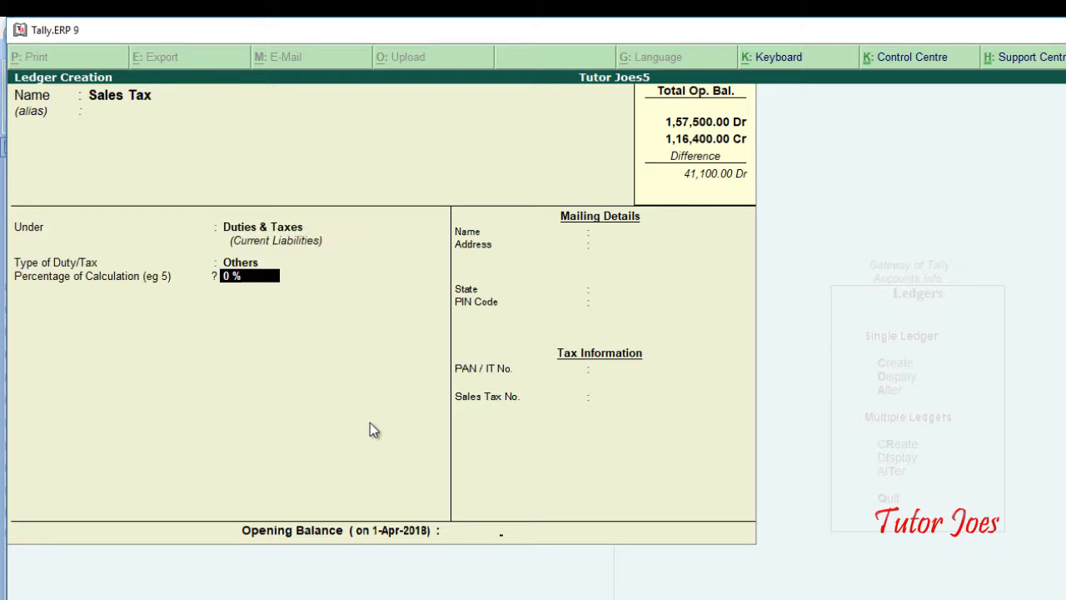
key("Return")
Look up the sales tax amount in the trial balance document, enter 5800 Cr as the opening balance, and save the ledger.
key("alt+Tab")
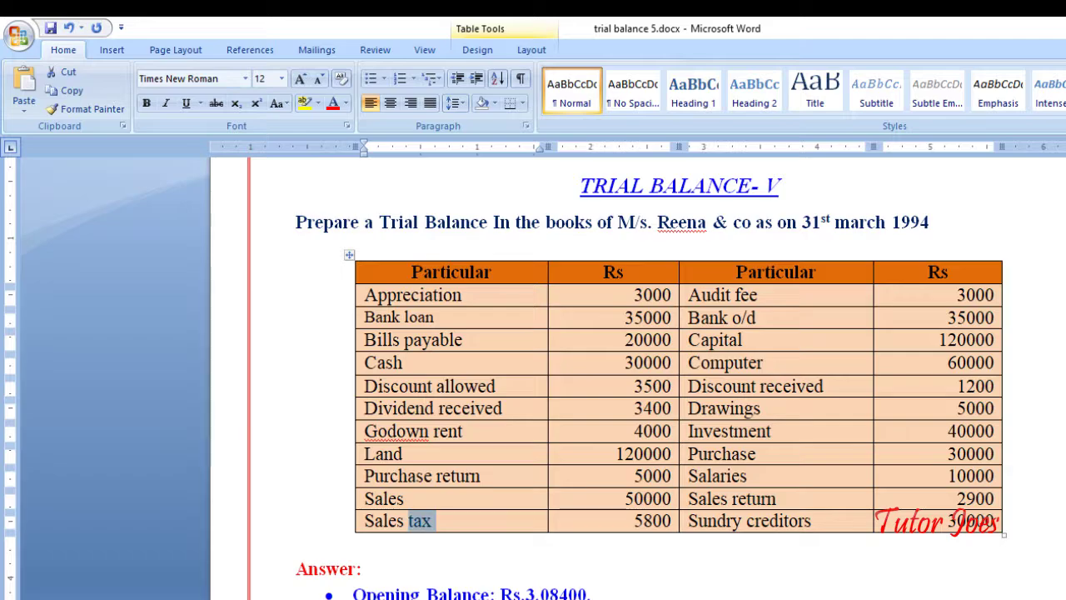
key("alt+Tab")
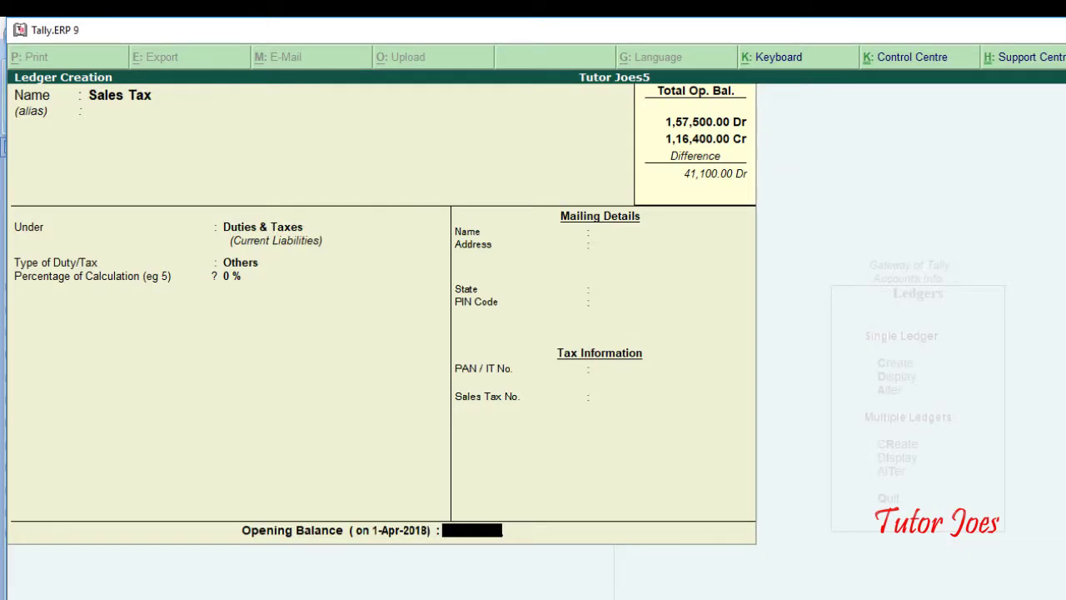
type("5800")
key("Return")
key("Return")
key("Return")
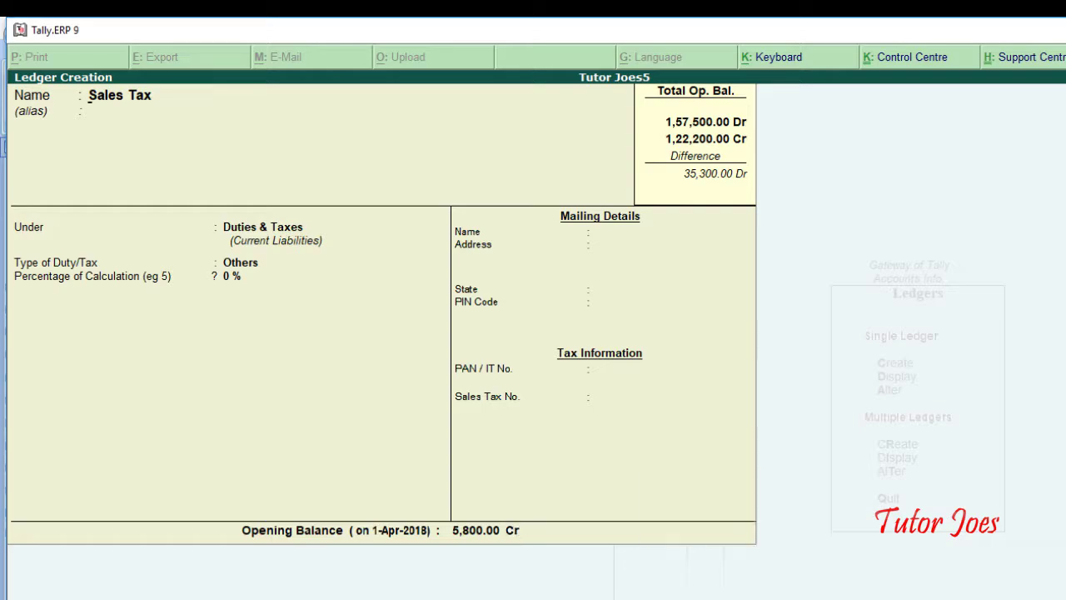
Find the Audit fee entry in the trial balance document, name the new ledger Audit Fee, and place it under Indirect Expenses.
key("alt+Tab")
left_click(714, 295)
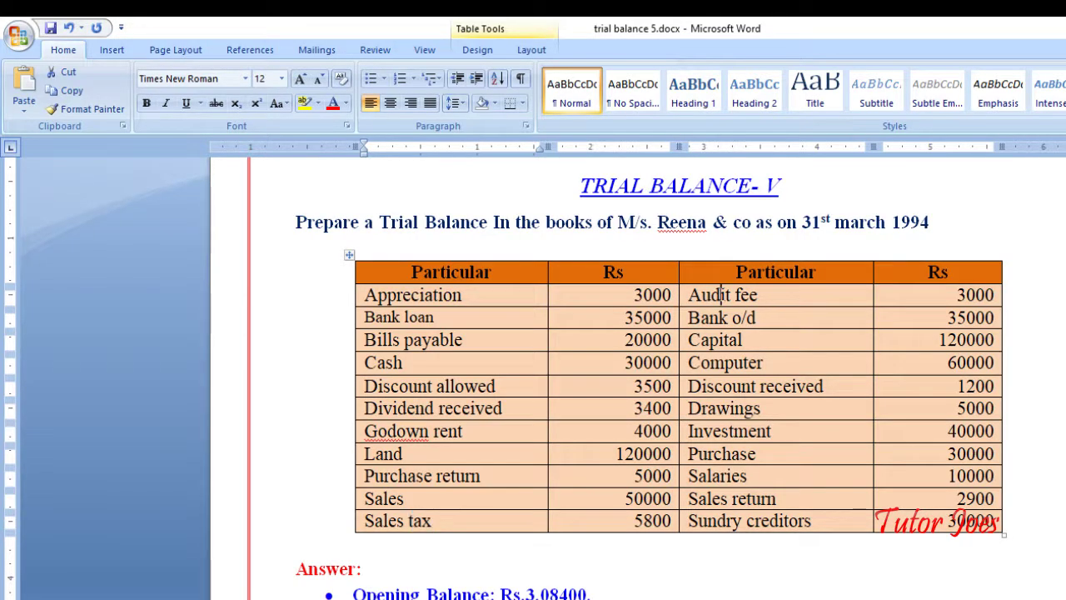
left_click(806, 295)
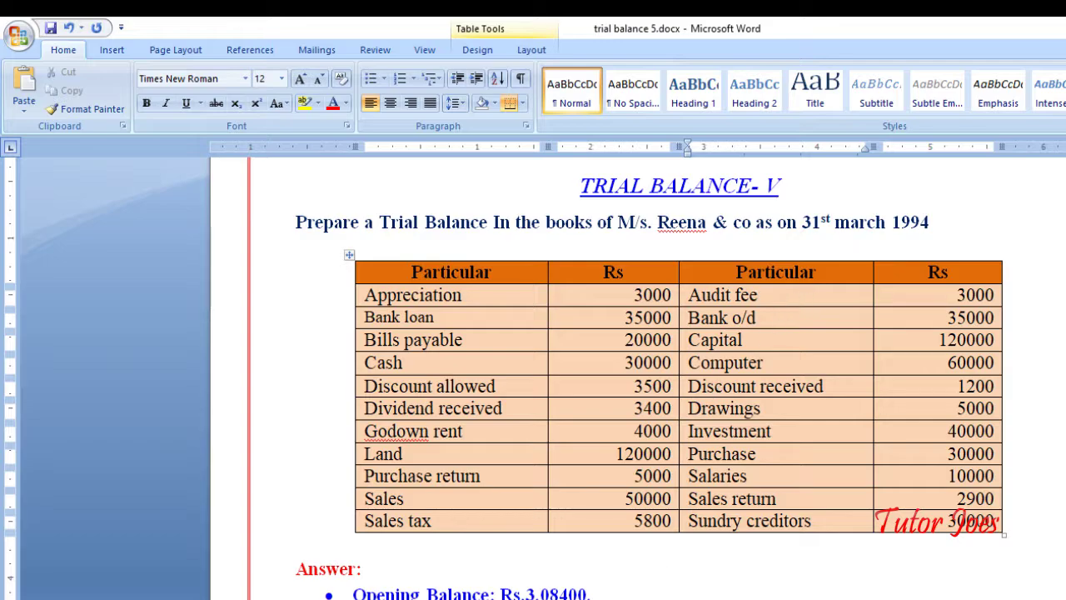
key("alt+Tab")
type("Au")
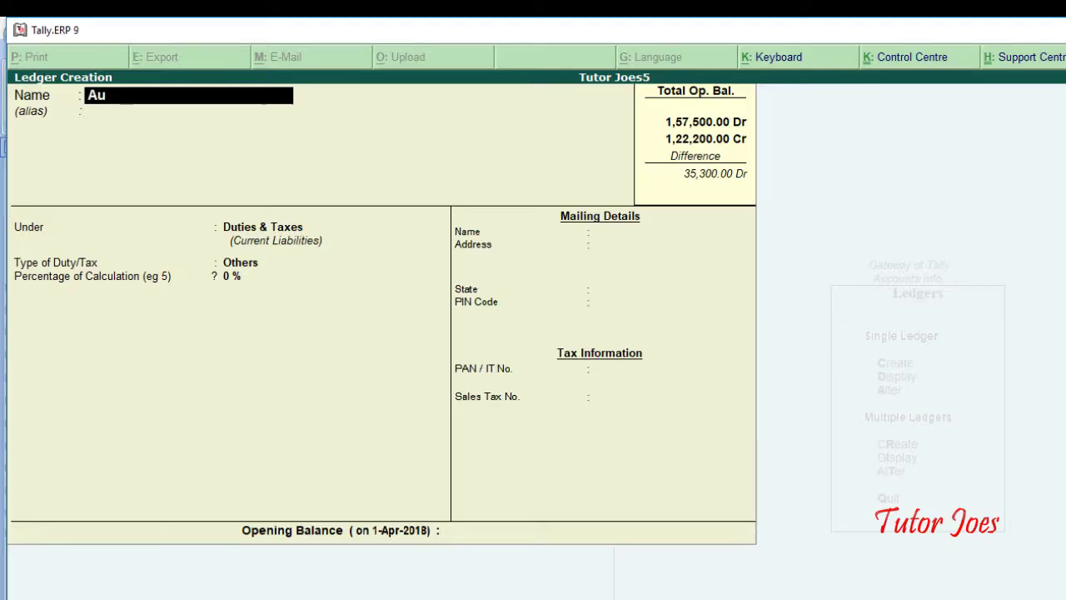
type("dit Fee")
key("Return")
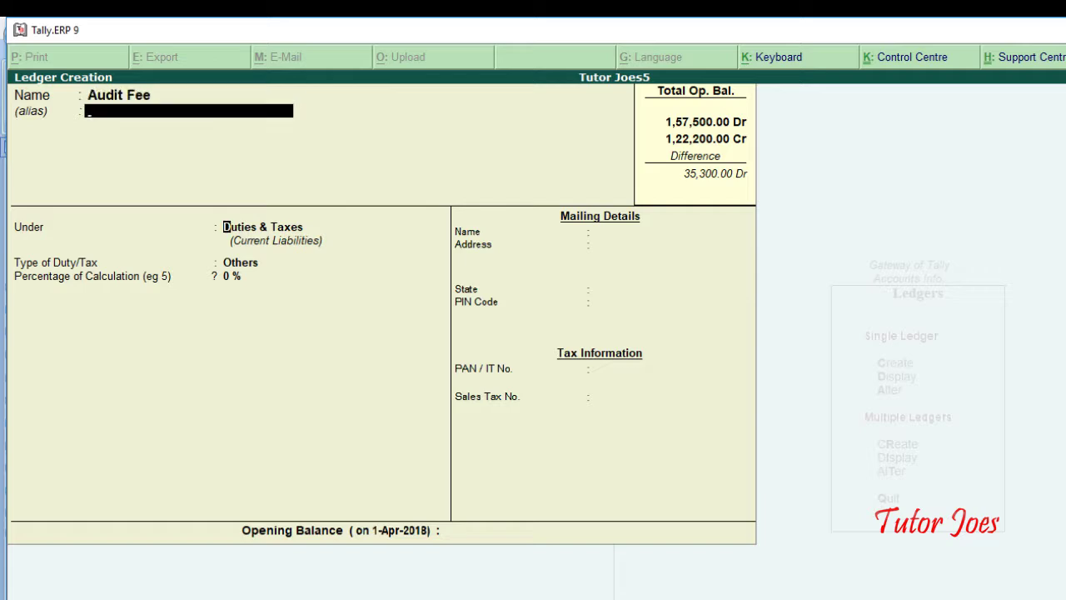
key("Return")
type("Ind")
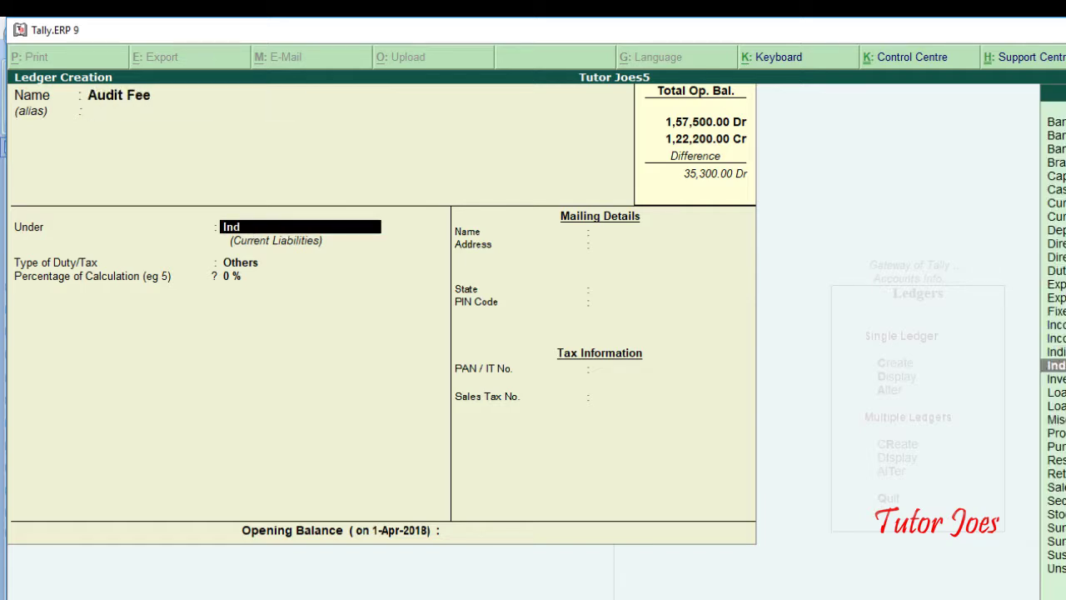
key("Return")
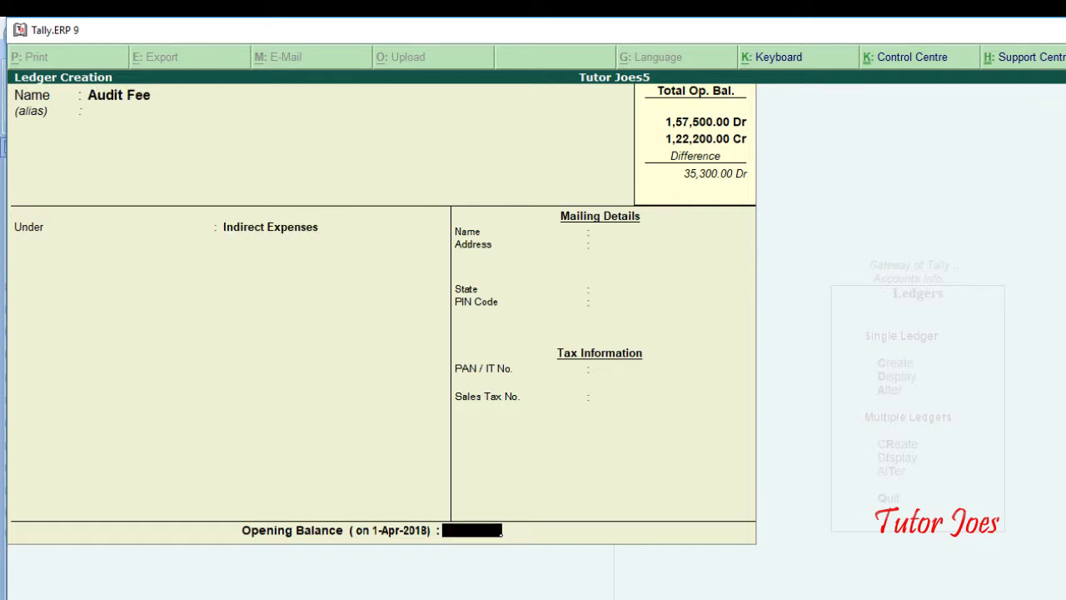
Look up the audit fee amount in the trial balance document, enter 3000 Dr as the opening balance, and save the ledger.
key("alt+Tab")
key("alt+Tab")
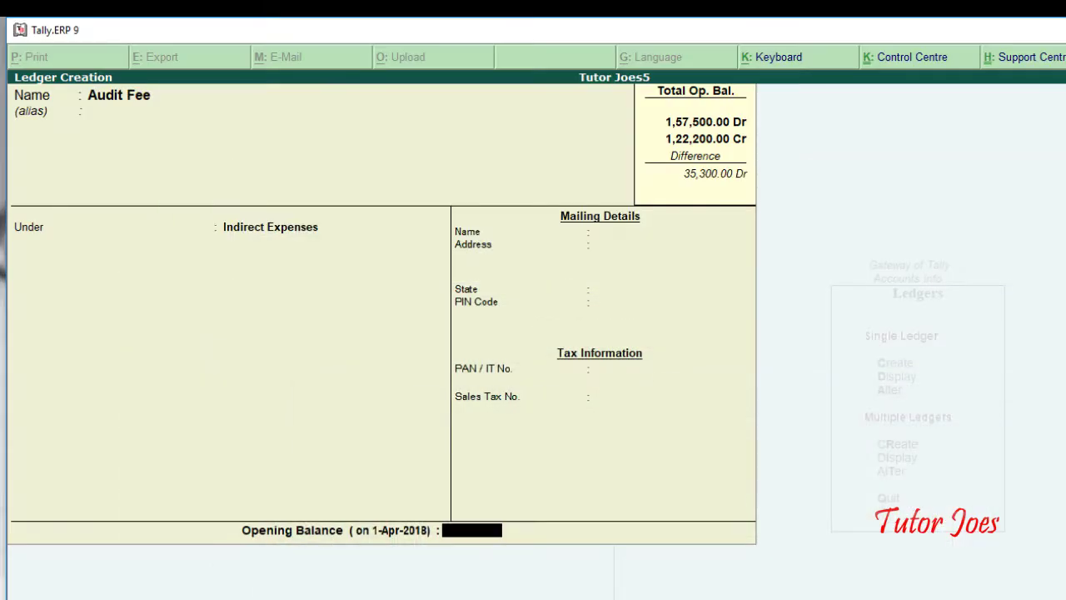
type("3000")
key("Return")
key("Return")
key("Return")
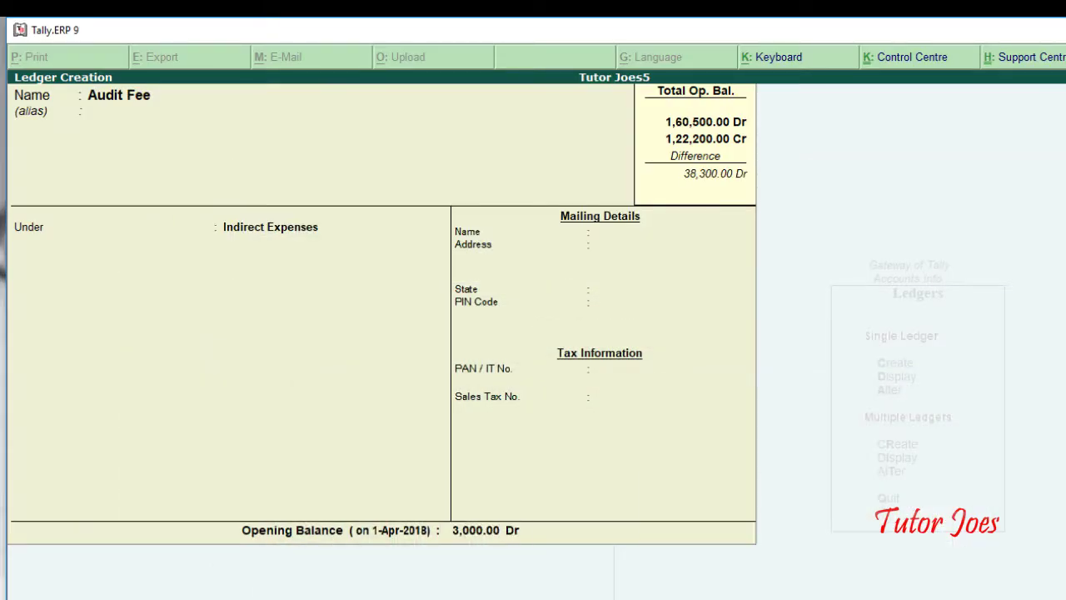
Check the next entry in the trial balance document, name the new ledger Bank O/d, and place it under Bank OD A/c.
key("alt+Tab")
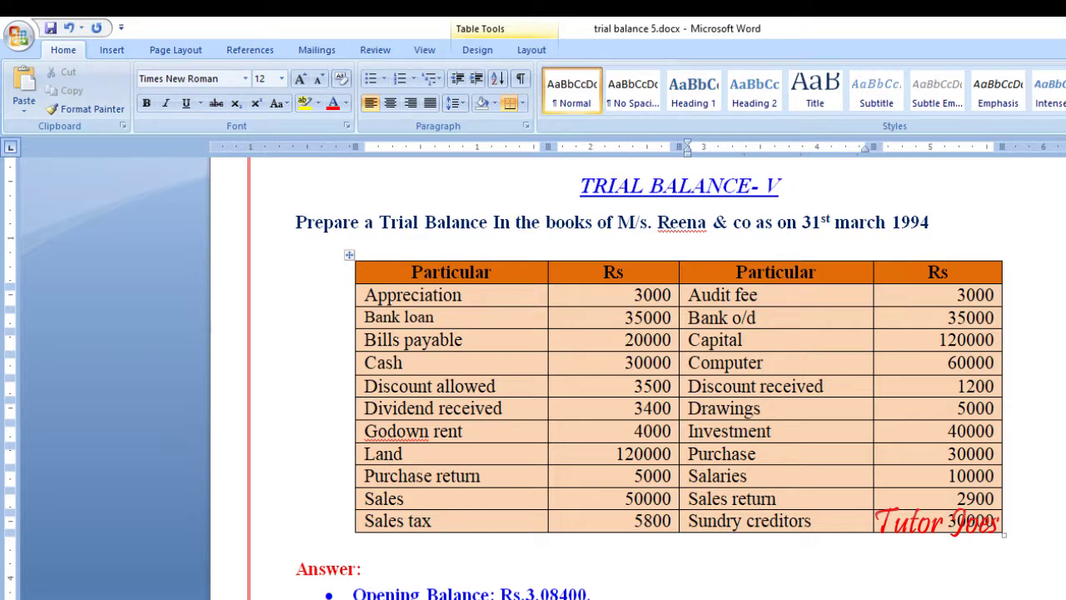
key("alt+Tab")
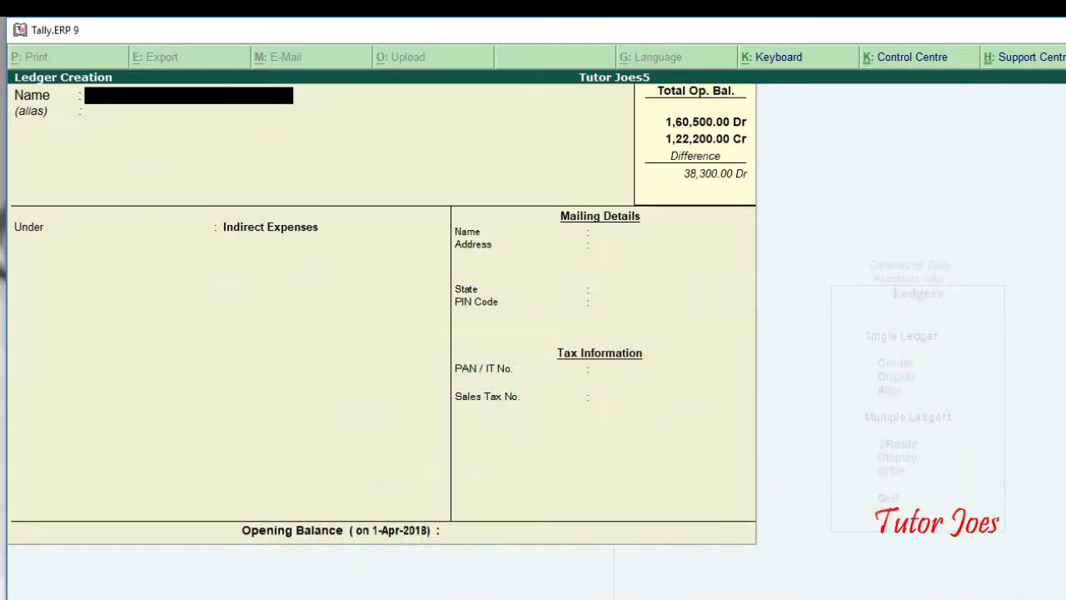
type("Bank o")
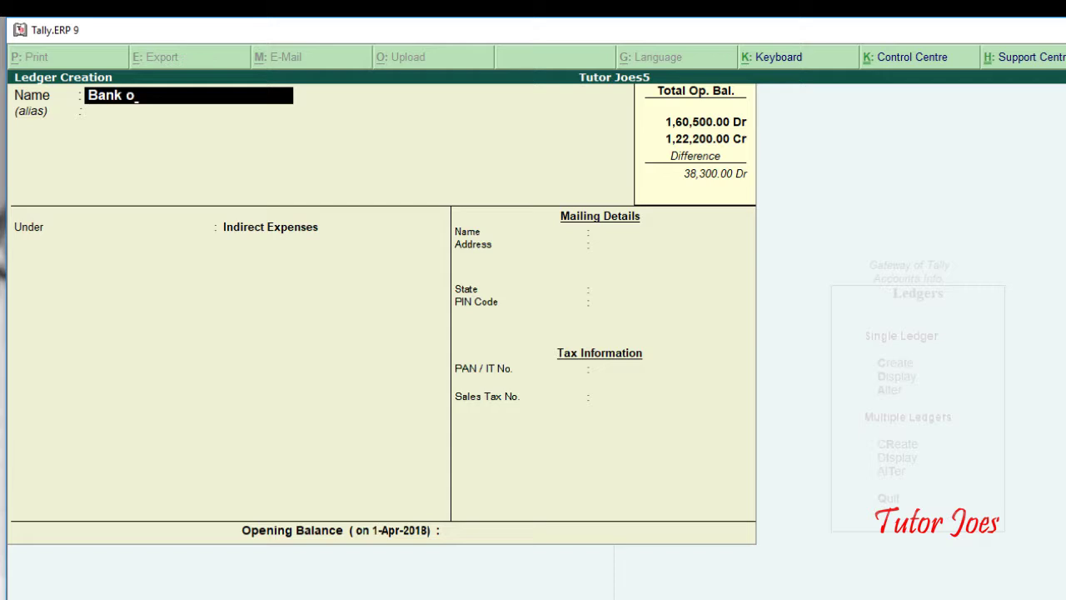
type("/d")
key("Return")
type("Bank")
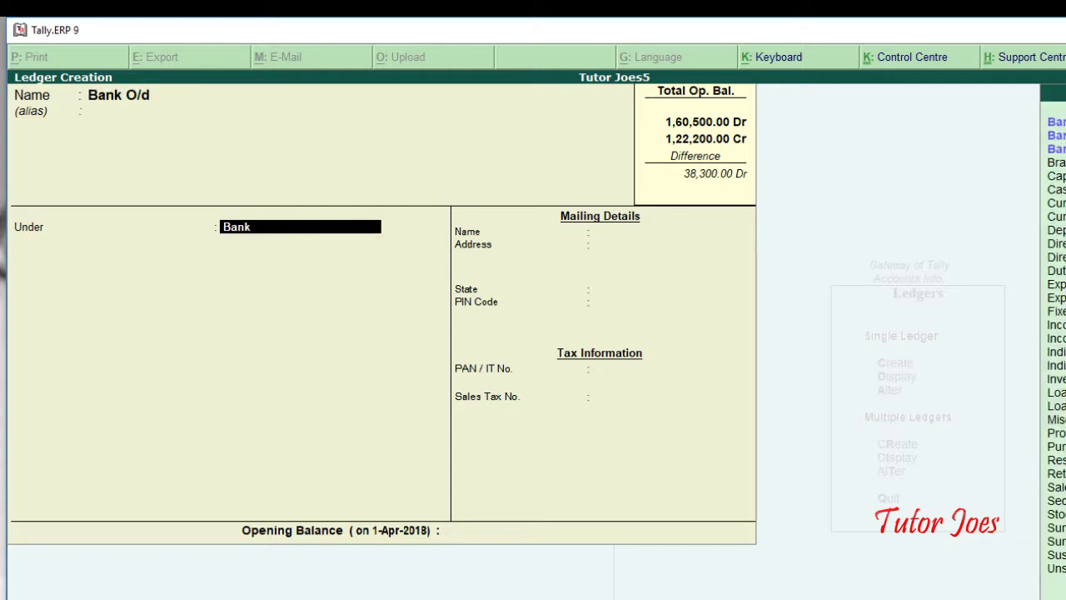
key("Down")
key("Down")
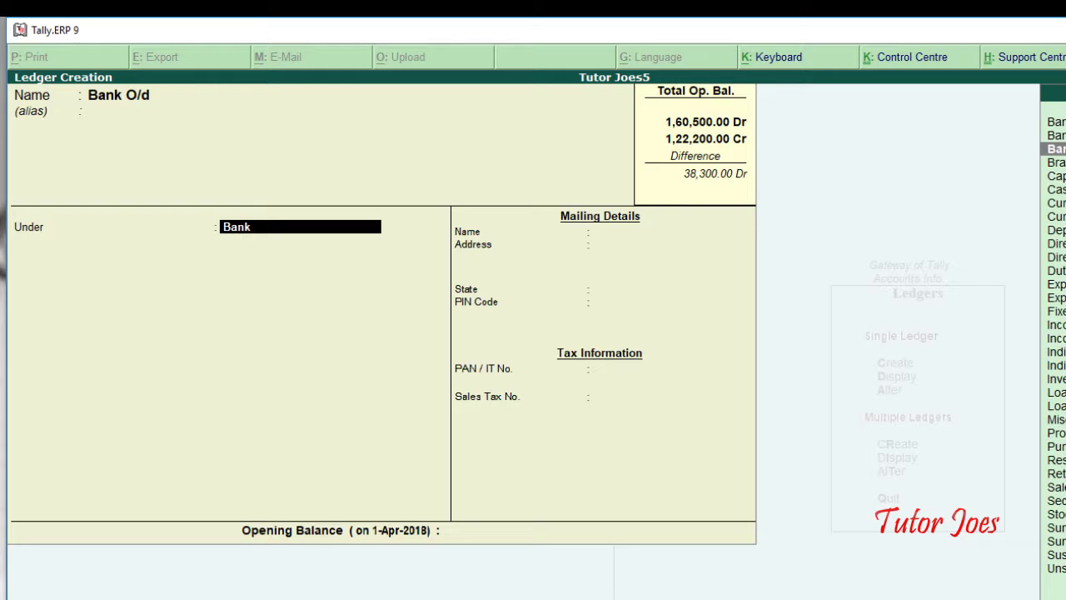
key("Return")
Accept the default reconciliation date and mailing details, enter 35000 Cr as the Bank O/d opening balance, and save the ledger.
key("Return")
key("Return")
key("Return")
key("Return")
key("Return")
key("Return")
key("Return")
key("Return")
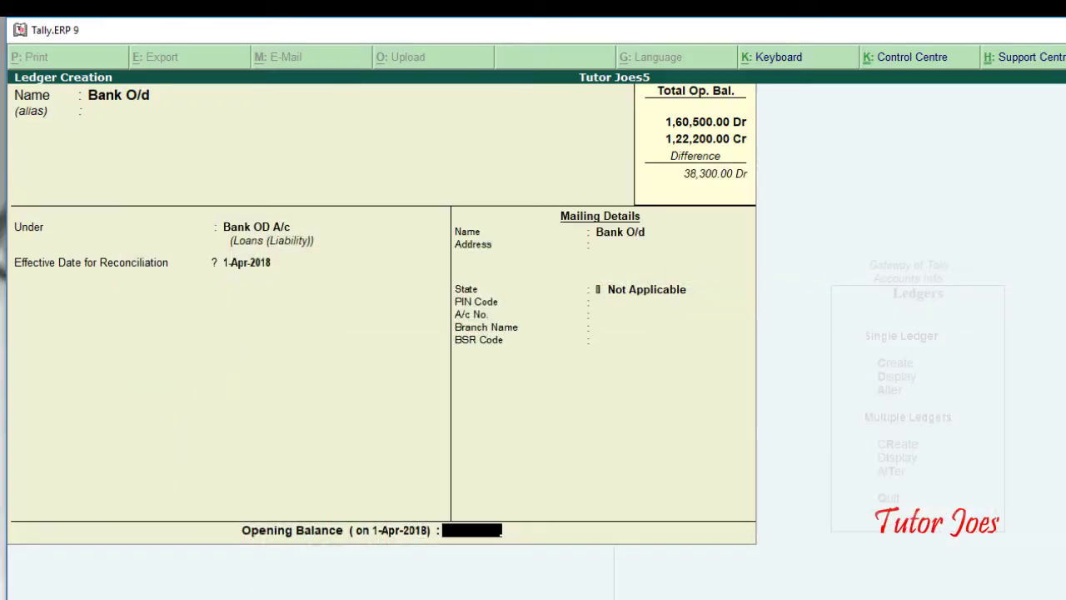
type("35000")
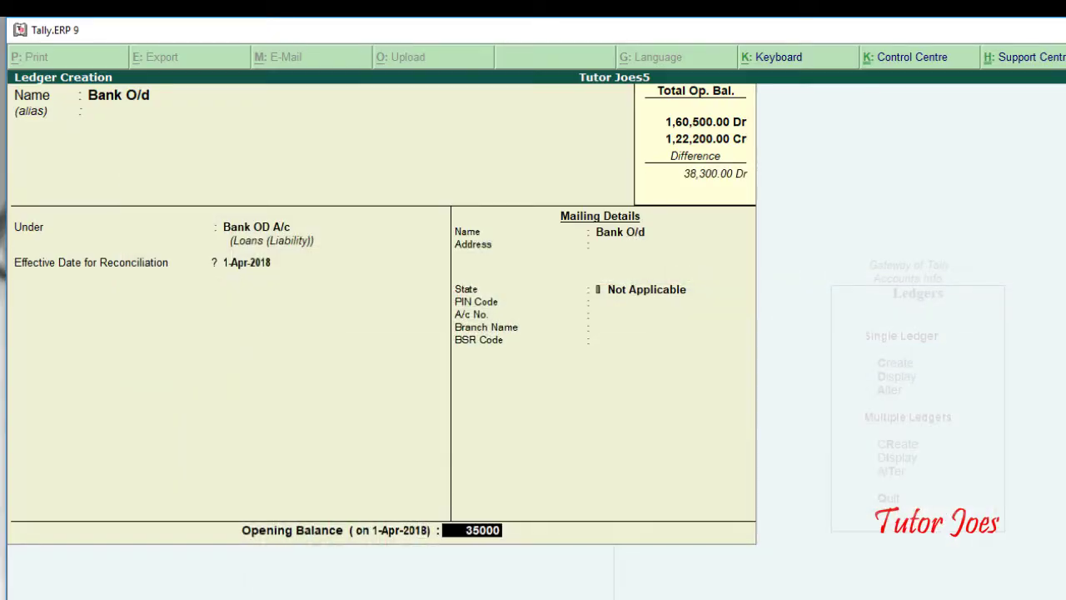
key("Return")
key("Return")
key("Return")
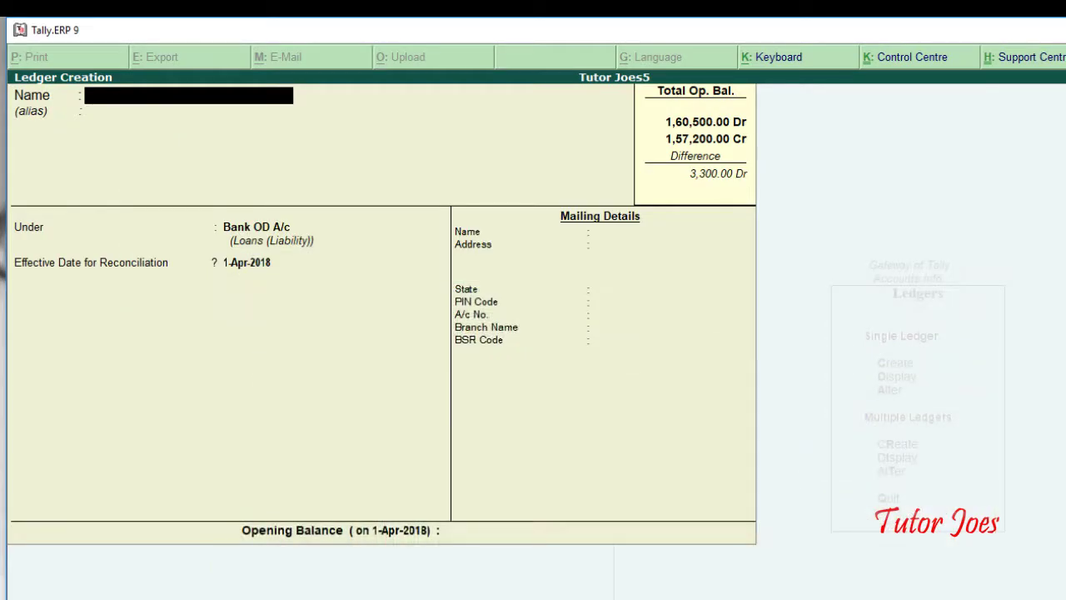
Name the new ledger Capital and place it under Capital Account.
type("Capti")
key("BackSpace")
key("BackSpace")
key("Return")
key("Return")
type("Cap")
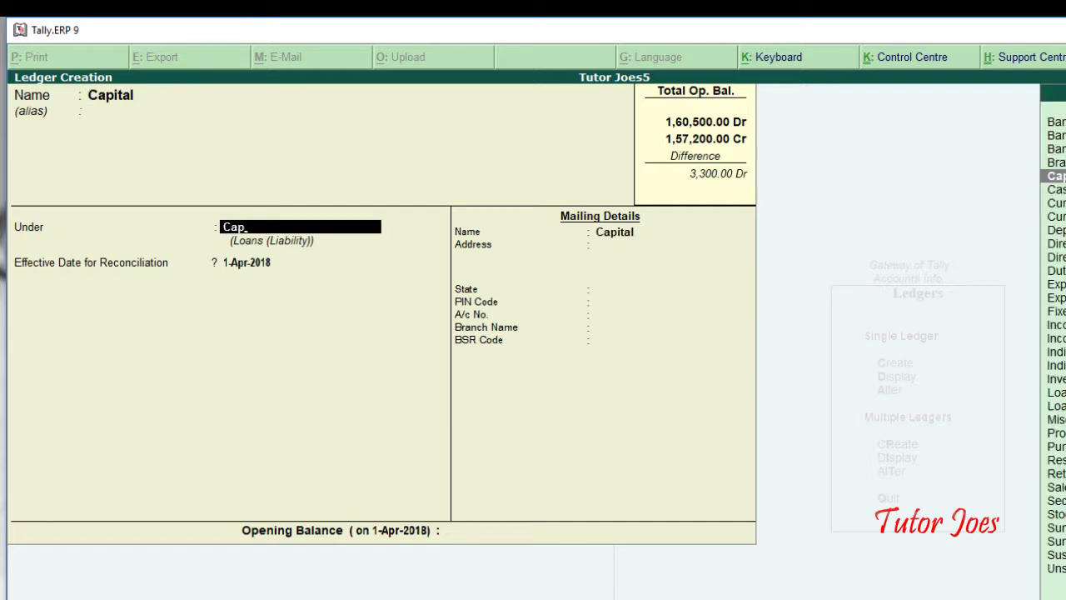
key("Return")
Confirm the group and accept the default mailing and tax details for the Capital ledger.
key("Return")
key("Return")
key("Return")
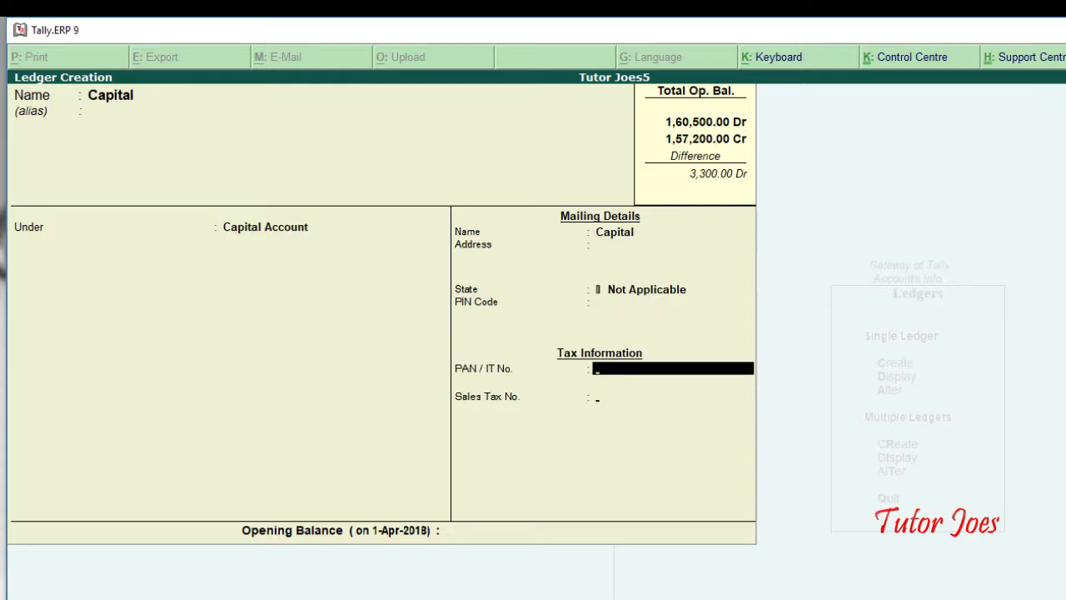
key("Return")
key("Return")
Look up the capital amount in the trial balance document, enter 120000 Cr as the opening balance, and save the ledger.
key("alt+Tab")
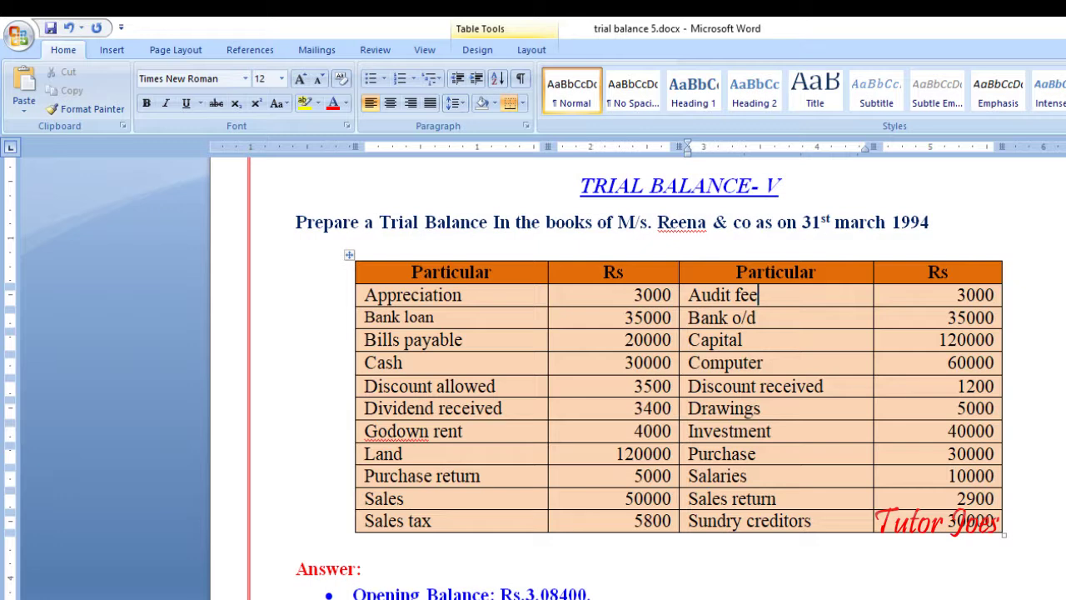
key("alt+Tab")
type("120000")
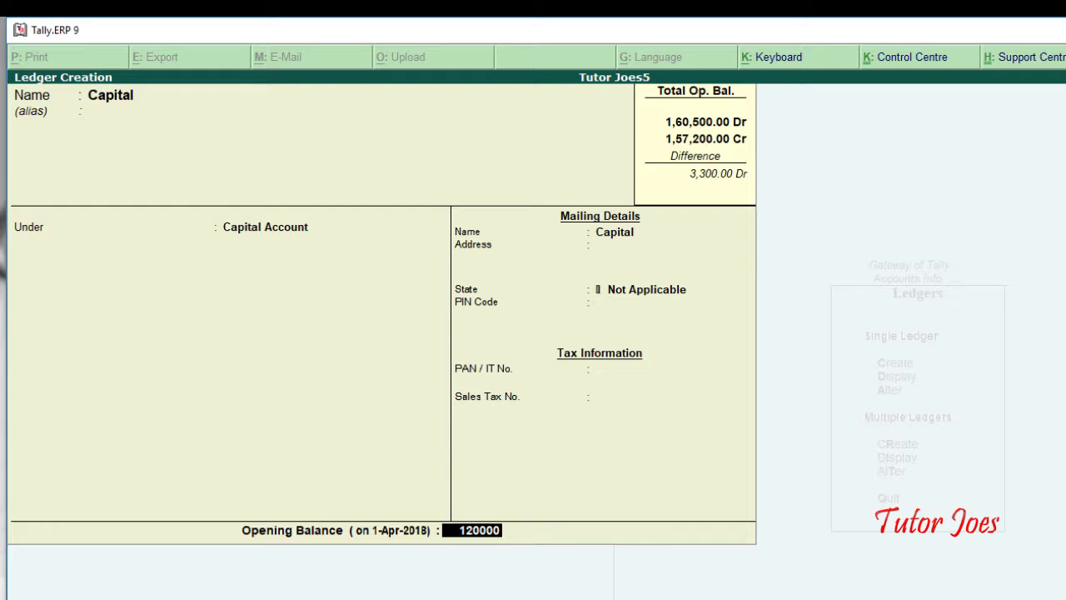
key("BackSpace")
type("0")
key("Return")
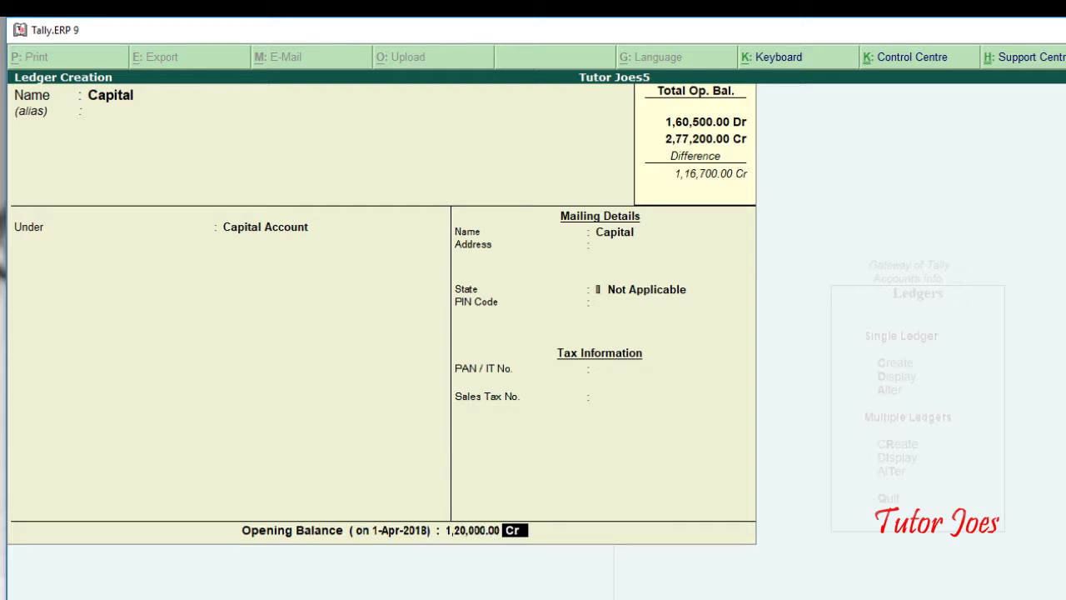
key("Return")
key("Return")
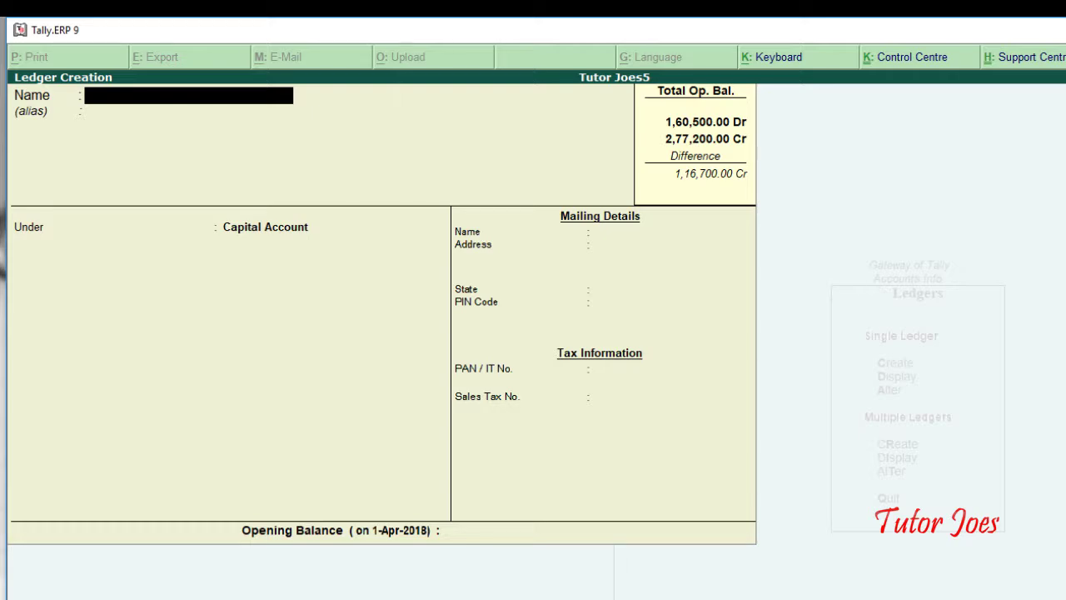
Check the next entry in the trial balance document, name the new ledger Computer, and place it under Fixed Assets.
key("alt+Tab")
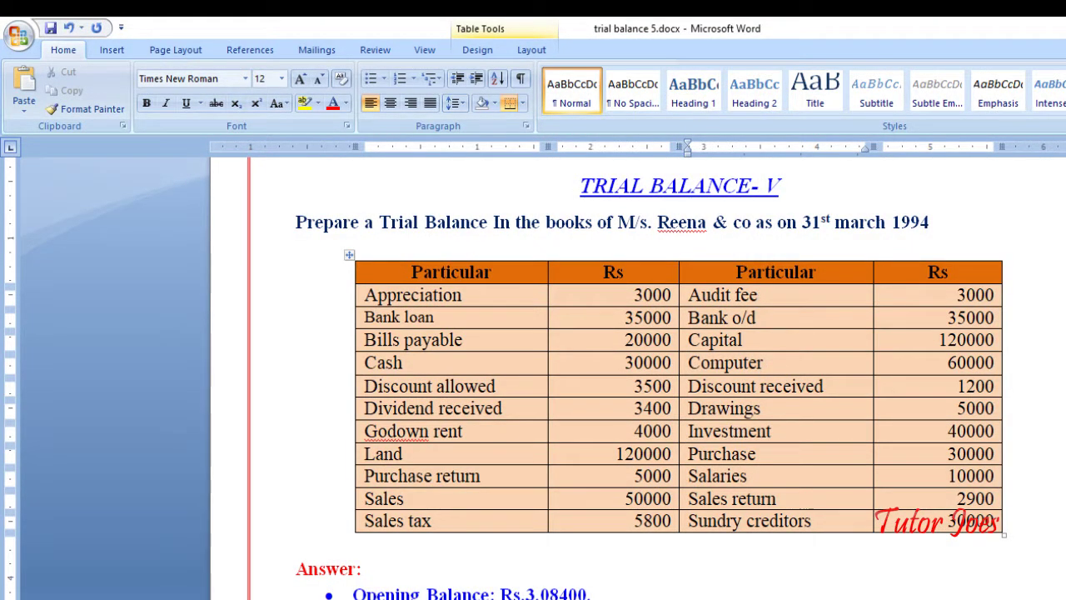
key("alt+Tab")
type("Computer")
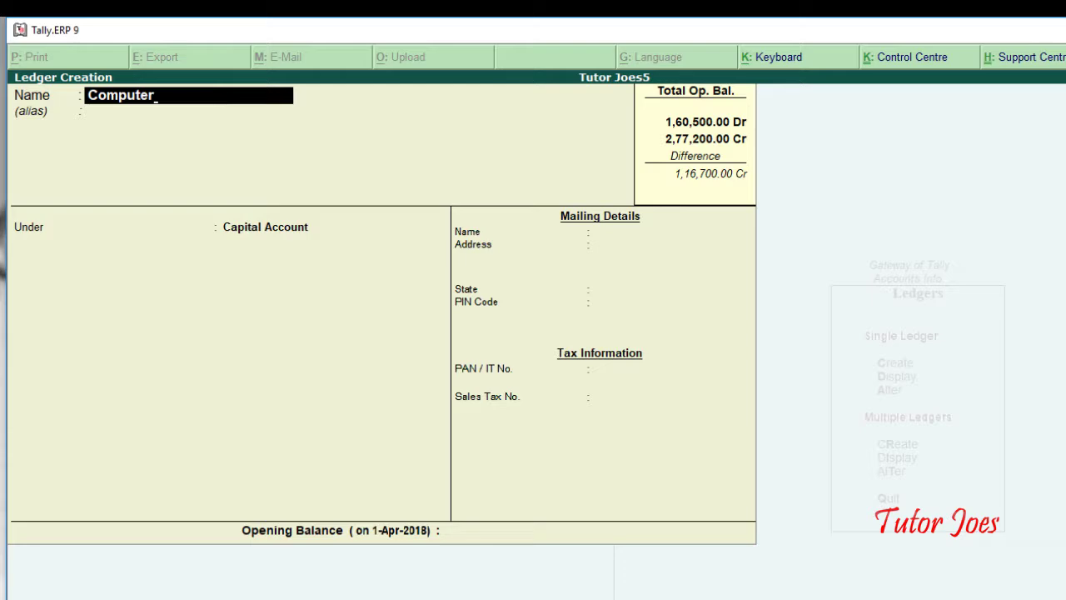
key("Return")
key("Return")
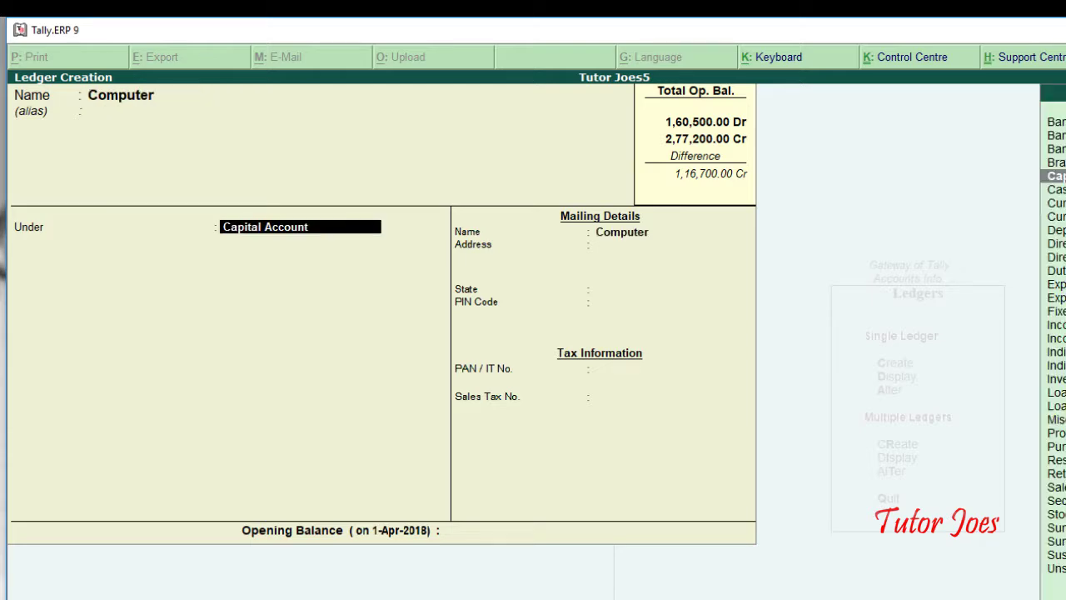
type("Fi")
key("Return")
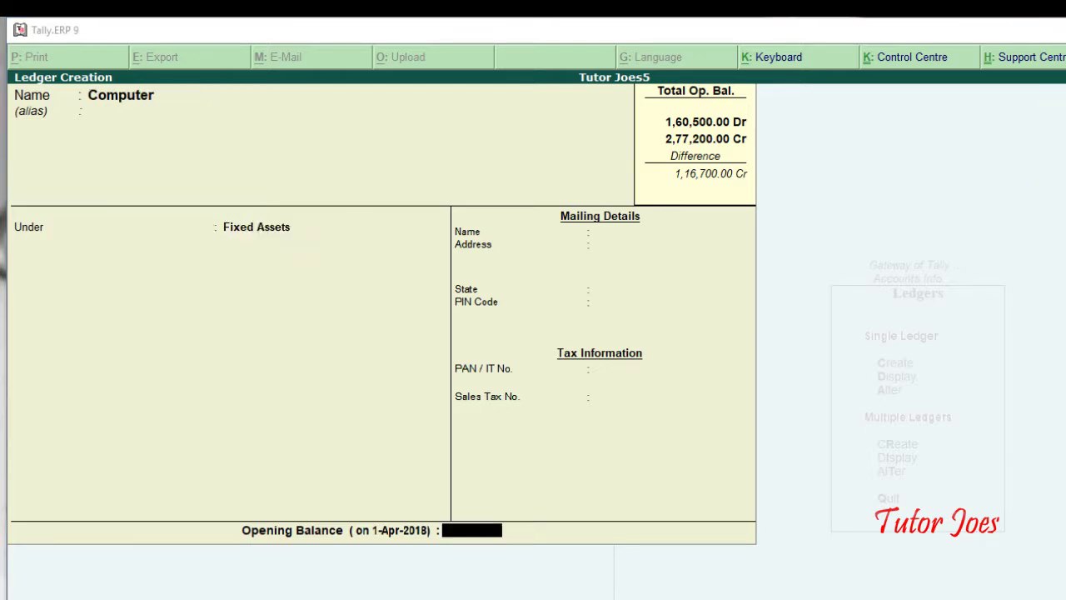
Look up the computer amount in the trial balance document, enter 60000 Dr as the opening balance, and save the ledger.
key("alt+Tab")
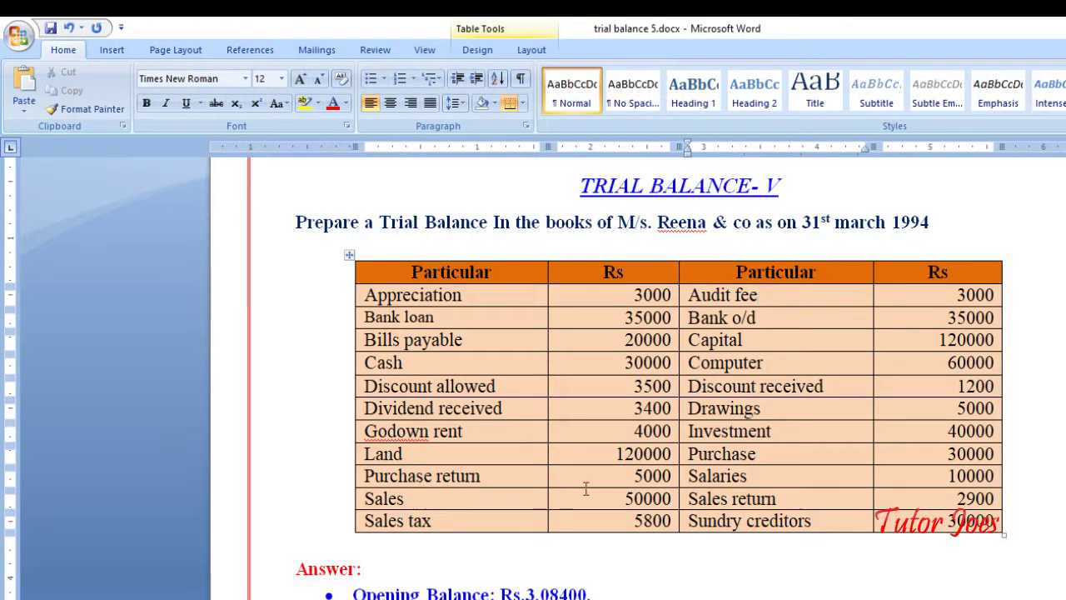
type("3")
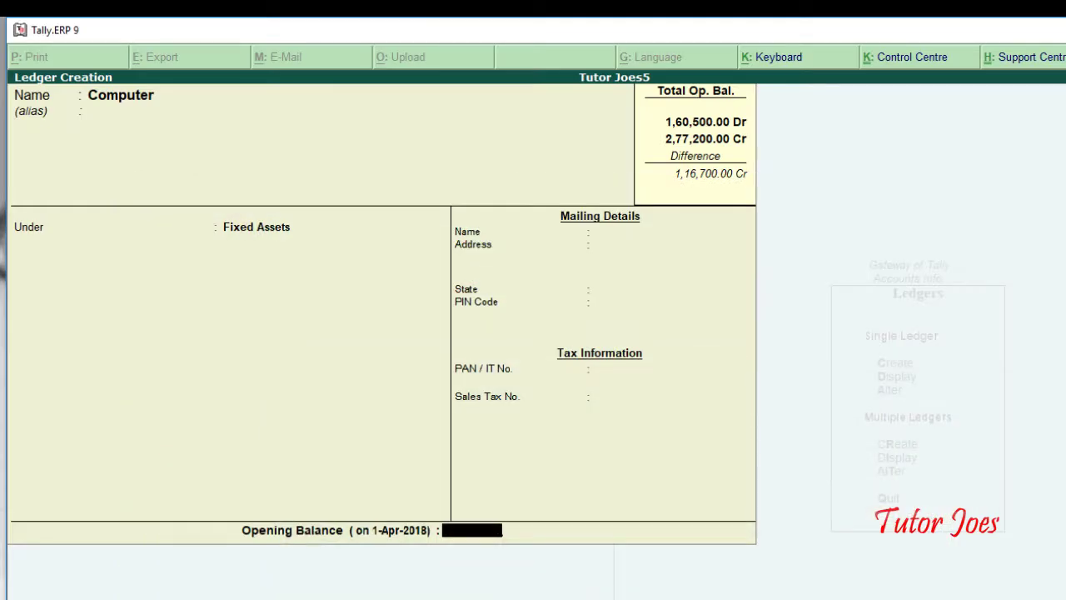
type("60000")
key("Return")
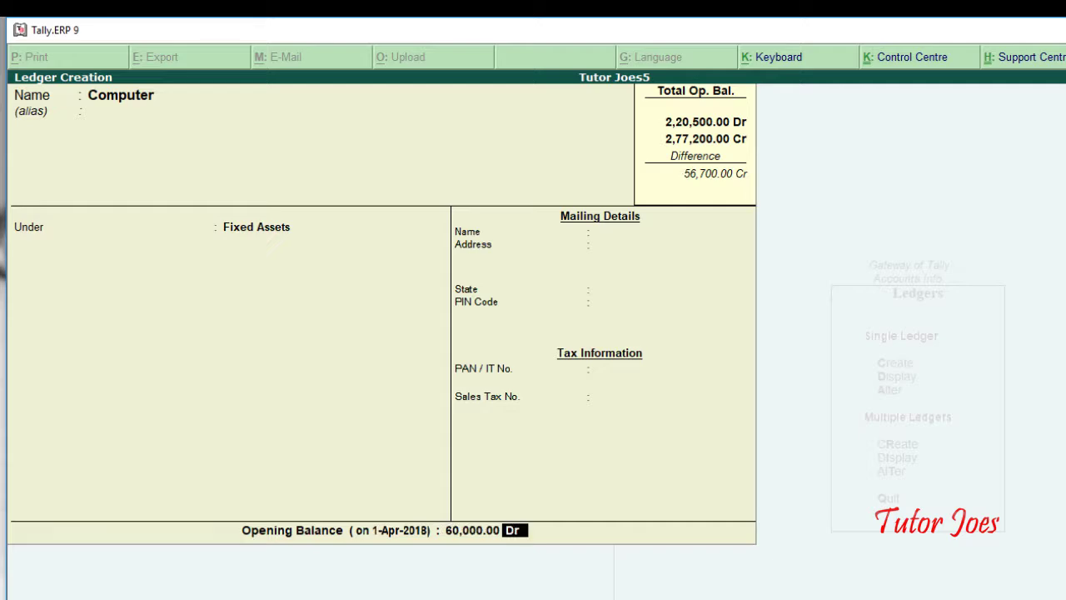
key("Return")
key("y")
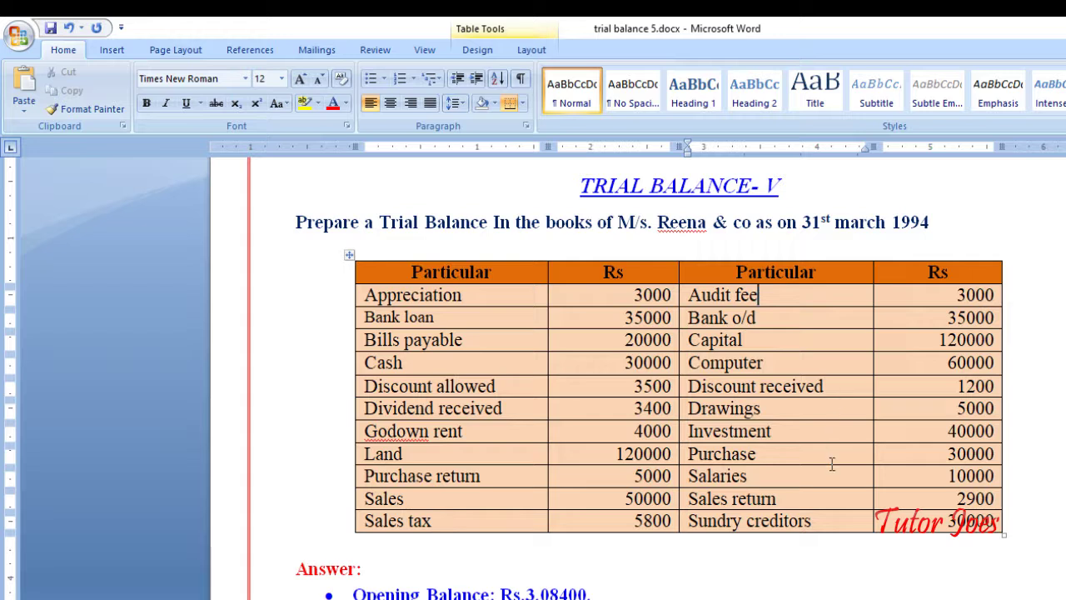
Name the new ledger Discount Received and place it under Indirect Incomes.
key("alt+Tab")
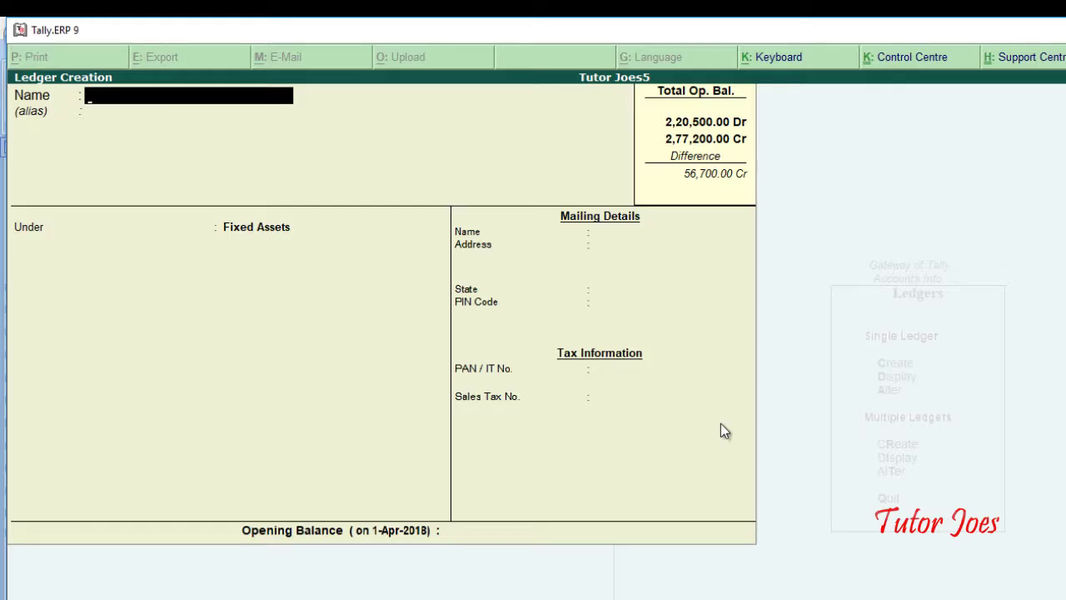
type("Discount Recei")
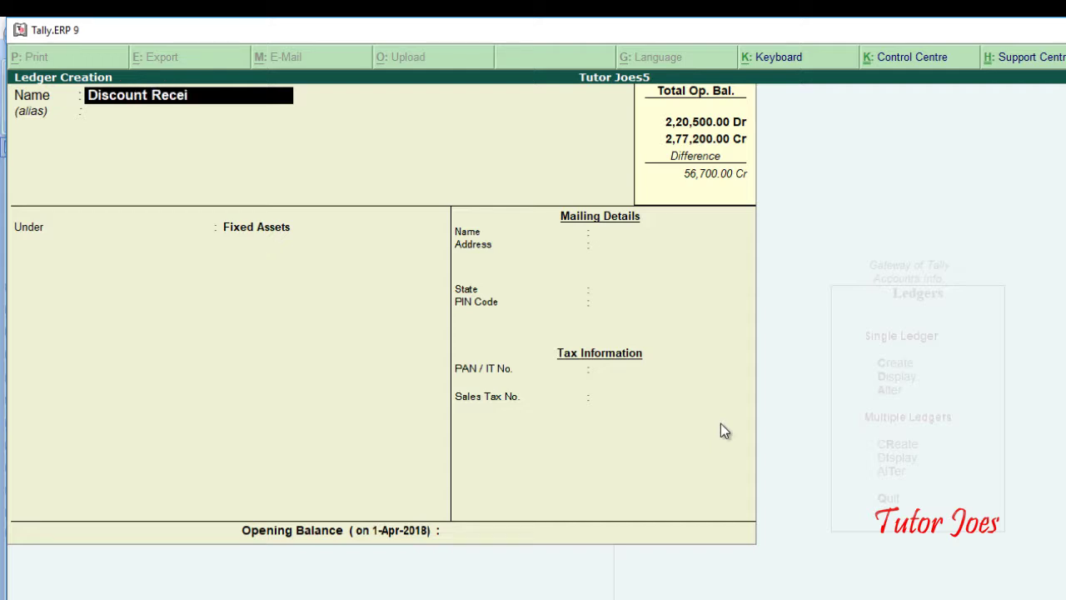
type("ved")
key("Return")
key("Return")
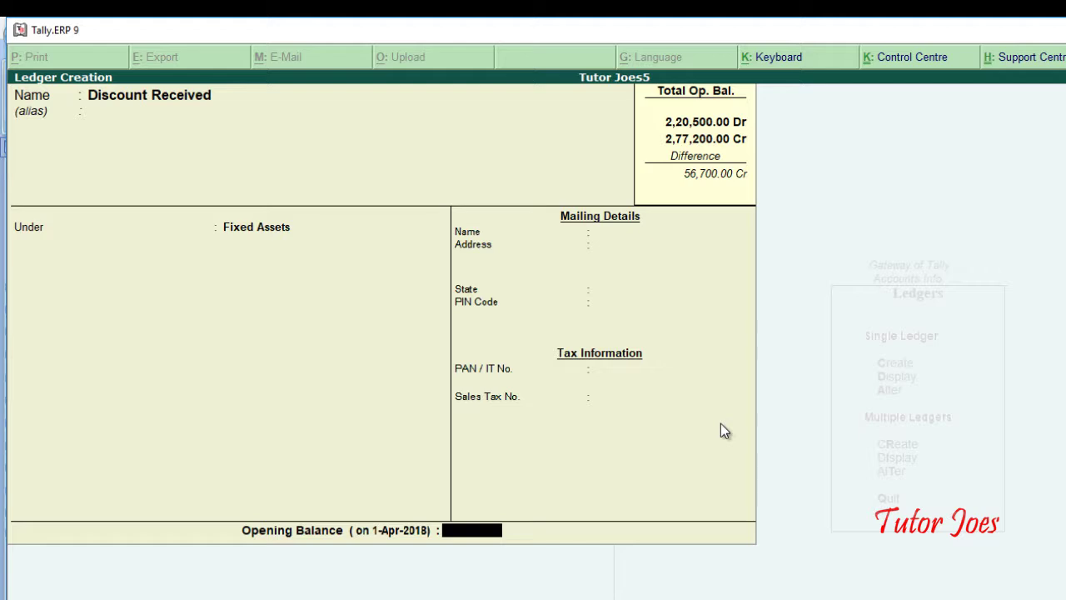
key("BackSpace")
type("Indi")
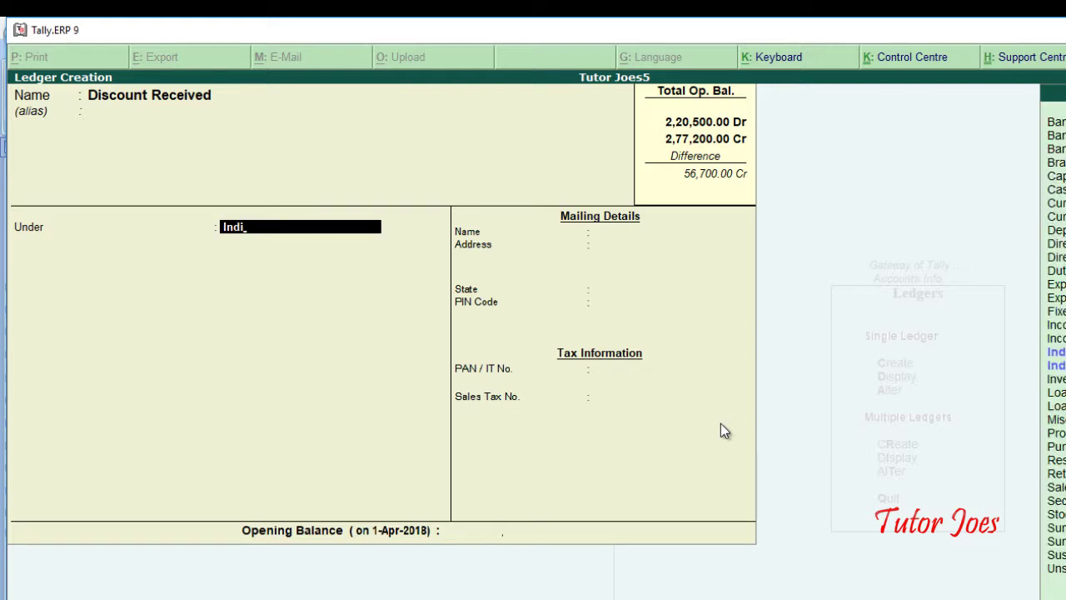
key("Down")
key("Down")
key("Return")
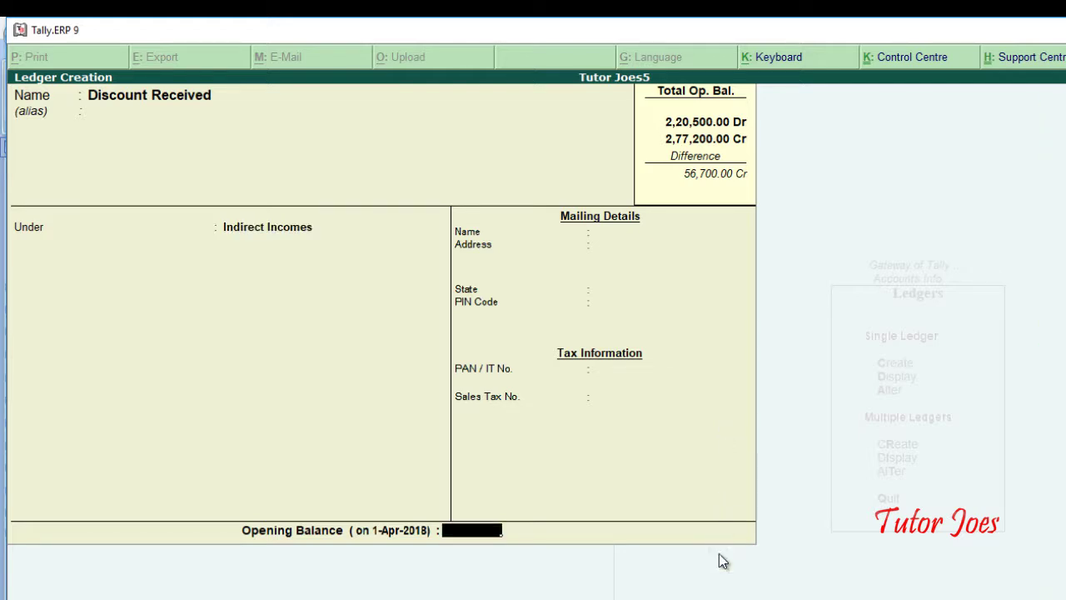
Look up the discount received amount in the trial balance document, enter 1200 Cr as the opening balance, and save the ledger.
key("alt+Tab")
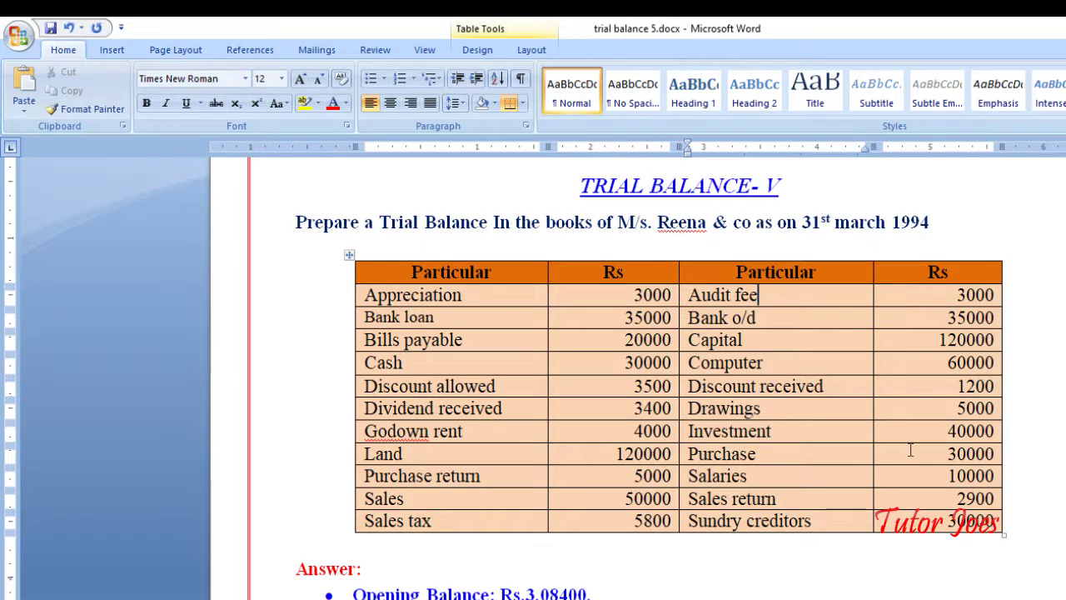
key("alt+Tab")
type("1200")
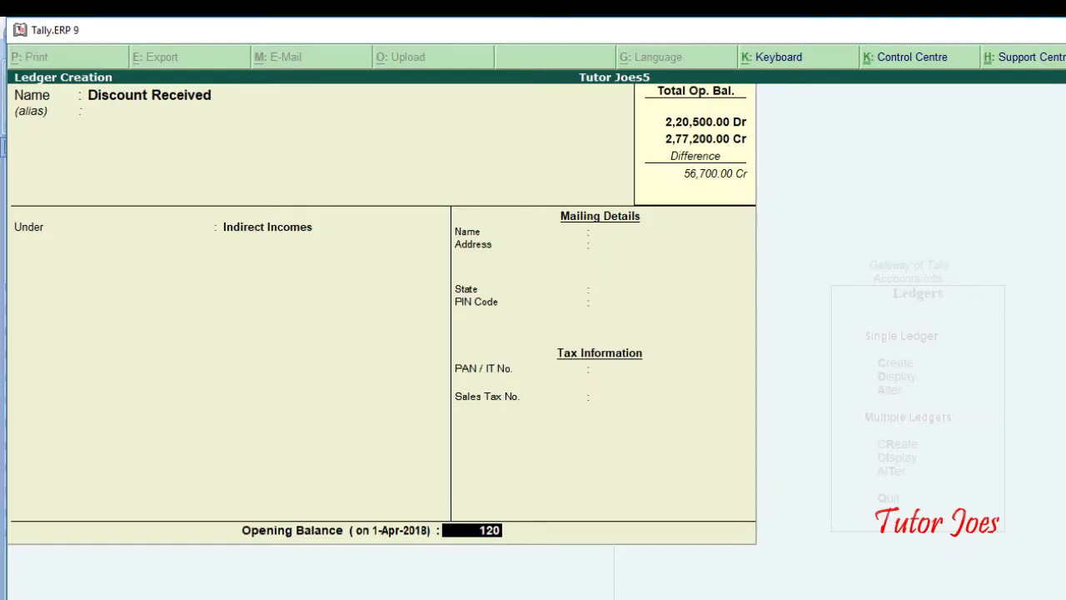
key("Return")
key("Return")
key("Return")
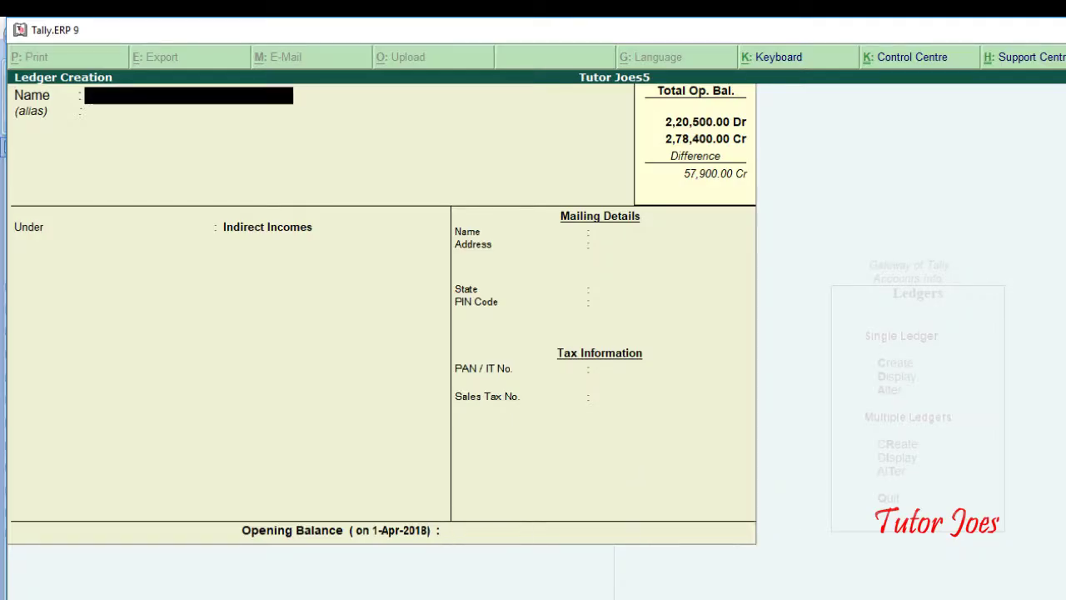
Check the next entry in the trial balance document, name the new ledger Drawings, and place it under Capital Account.
key("alt+Tab")
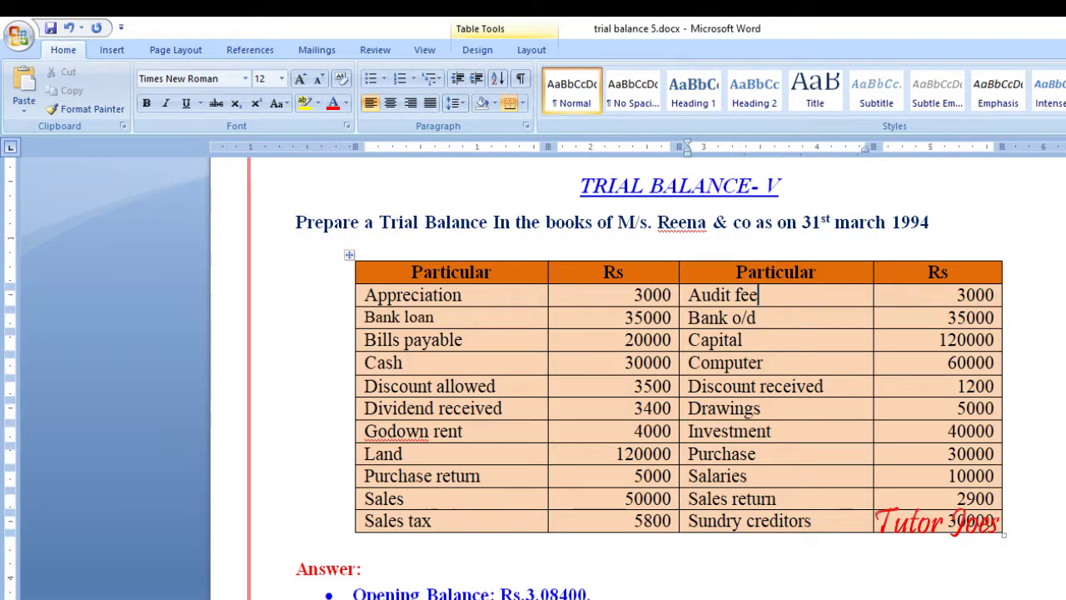
left_click(769, 413)
key("alt+Tab")
type("Drawings")
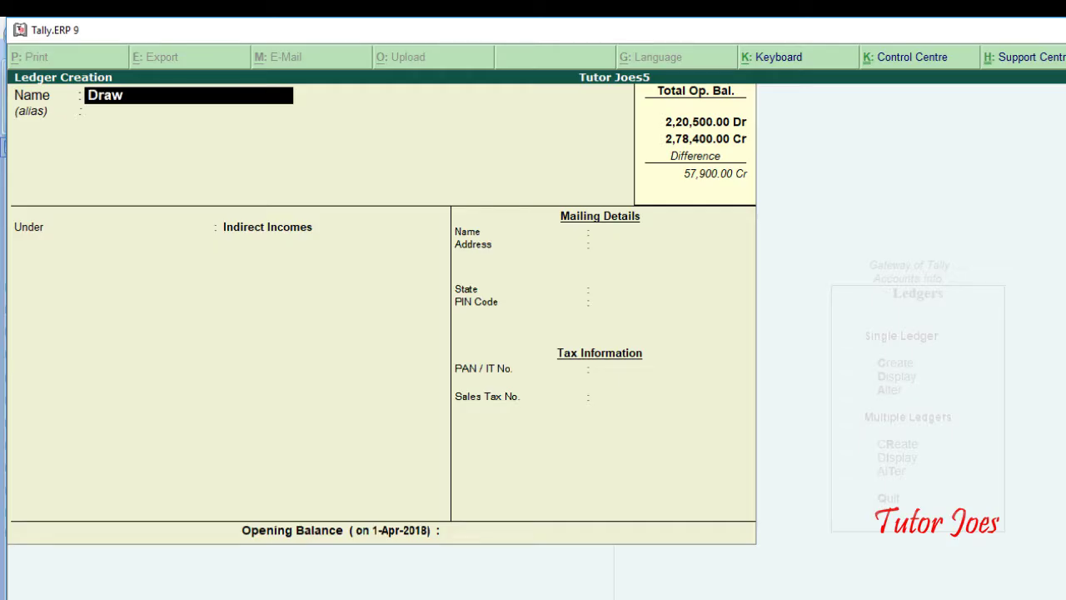
key("Return")
key("Return")
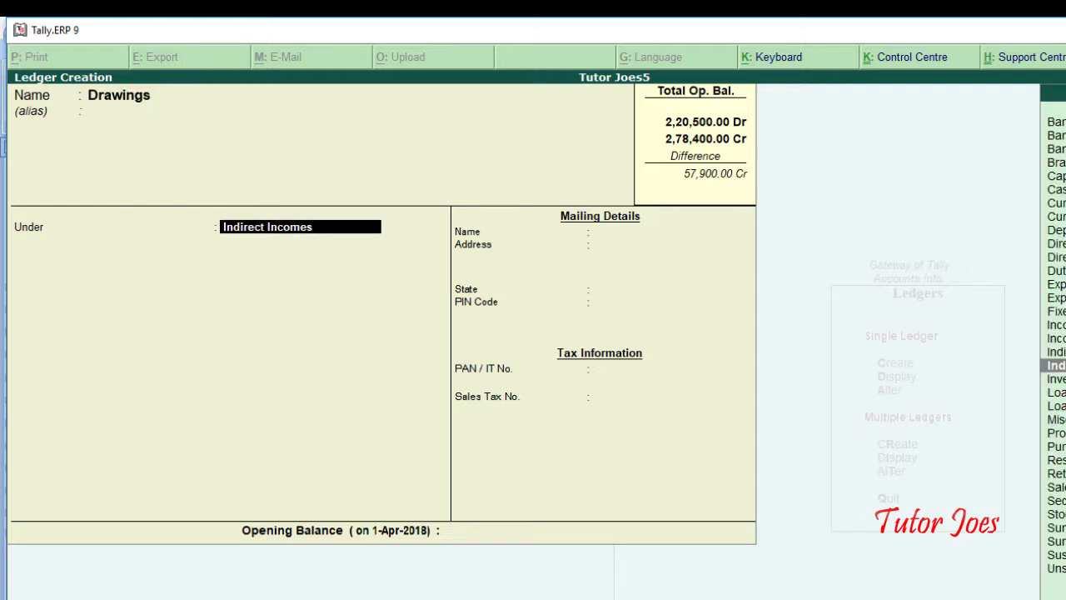
type("Cap")
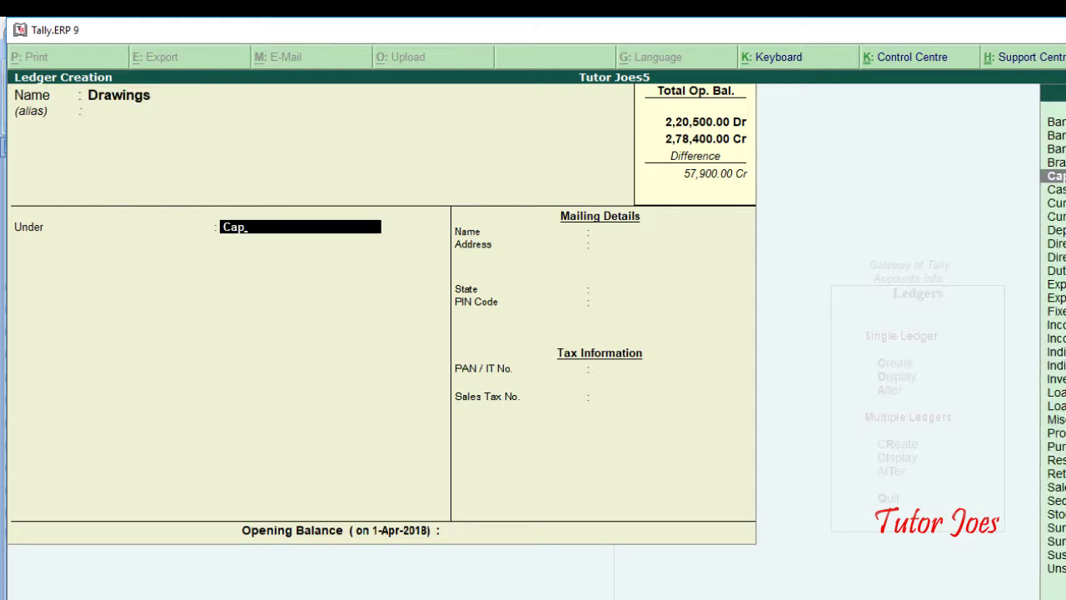
key("Return")
Accept the default mailing and tax details for the Drawings ledger.
key("Return")
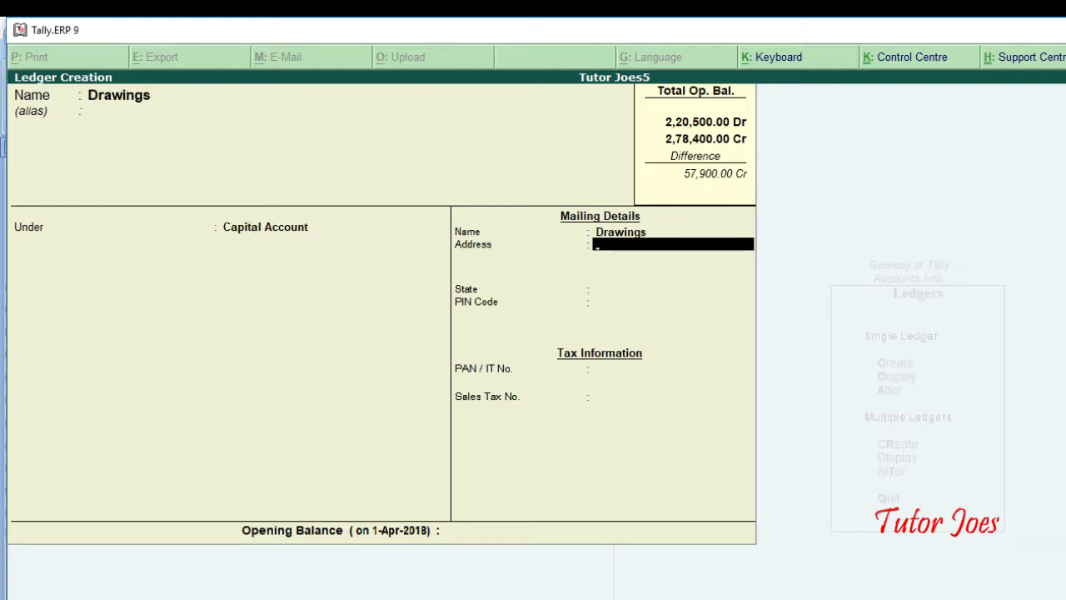
key("Return")
key("Return")
key("Return")
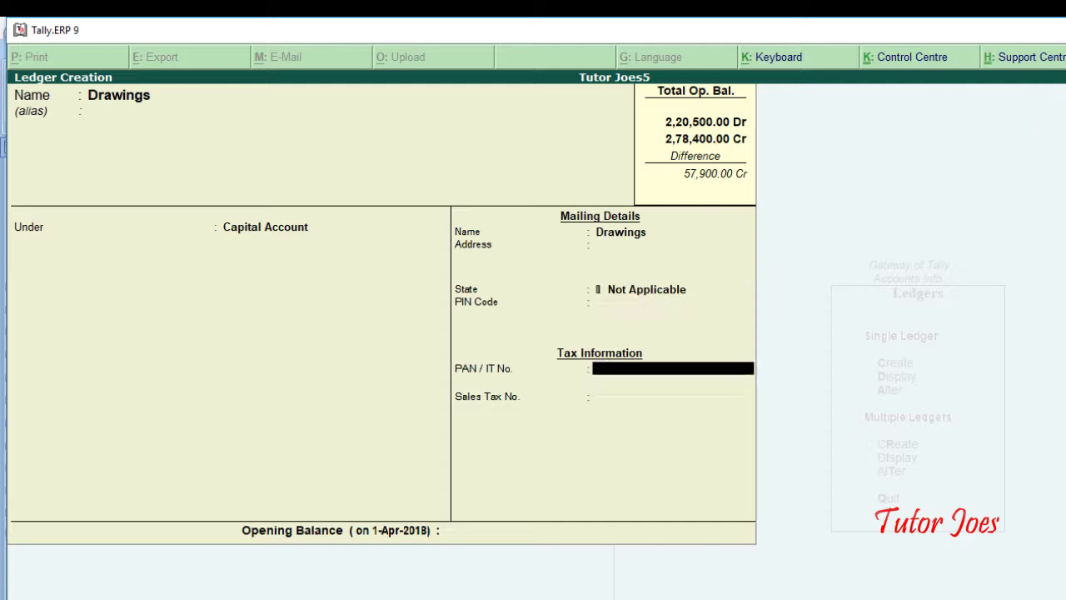
key("Return")
key("Return")
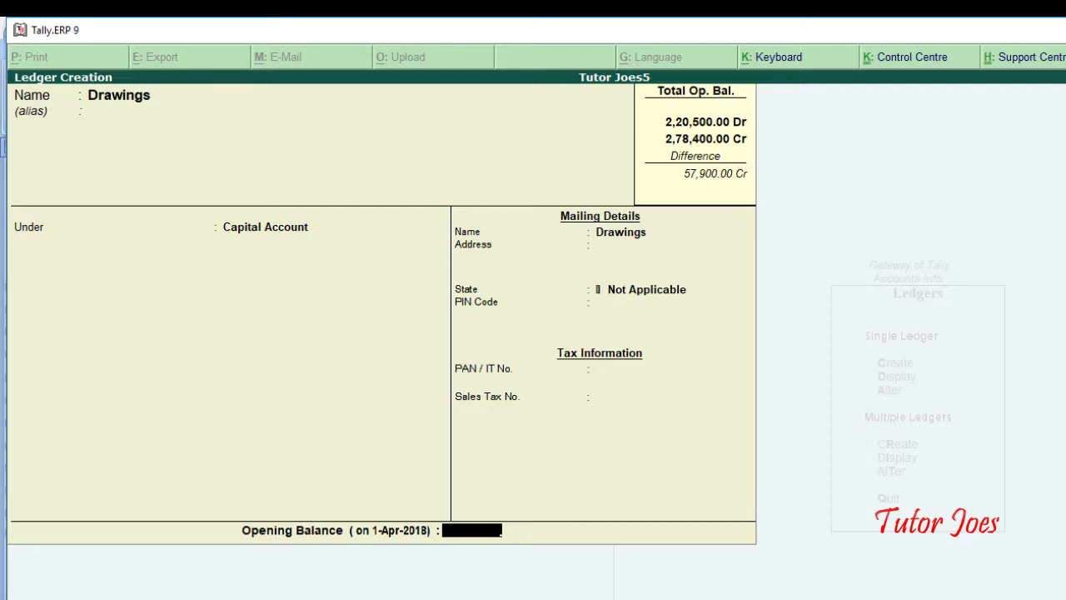
Look up the drawings amount in the trial balance document, enter 5000 Dr as the opening balance, and save the ledger.
key("alt+Tab")
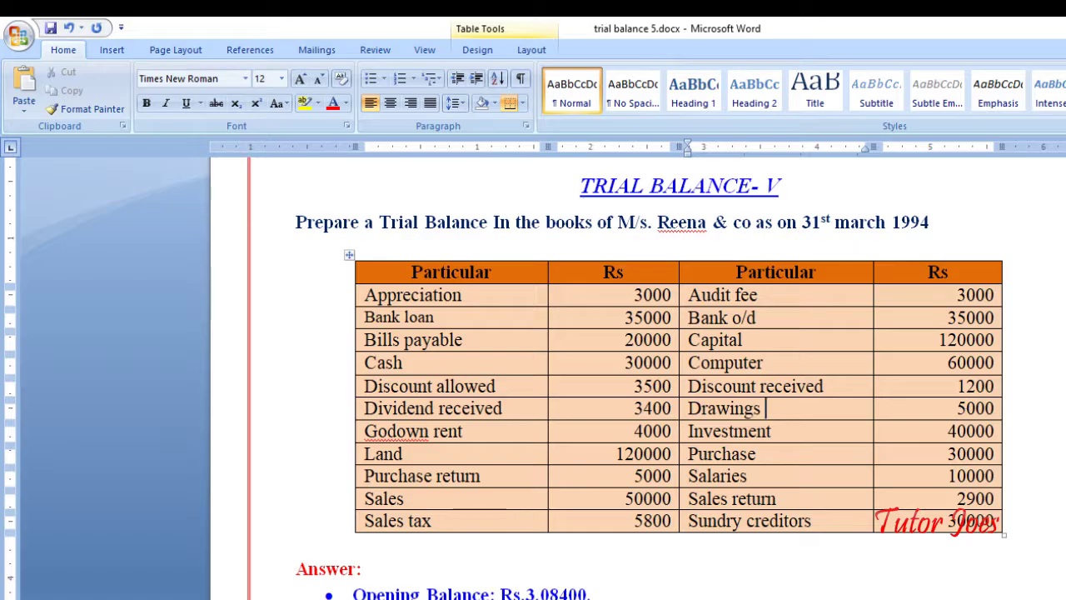
key("alt+Tab")
type("5,000")
key("Return")
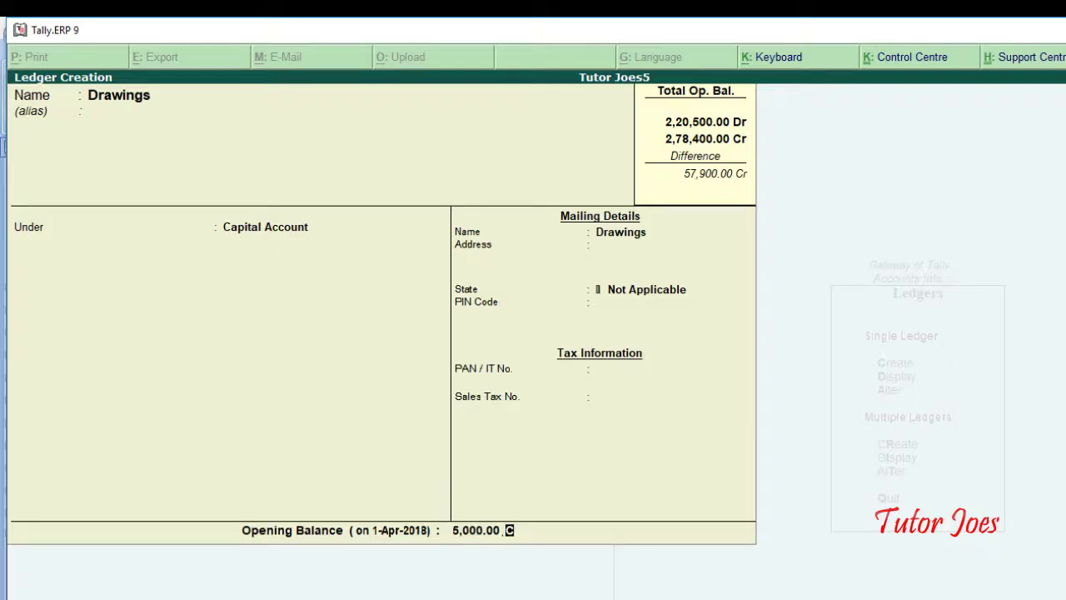
type("c")
type("dr")
key("Return")
key("y")
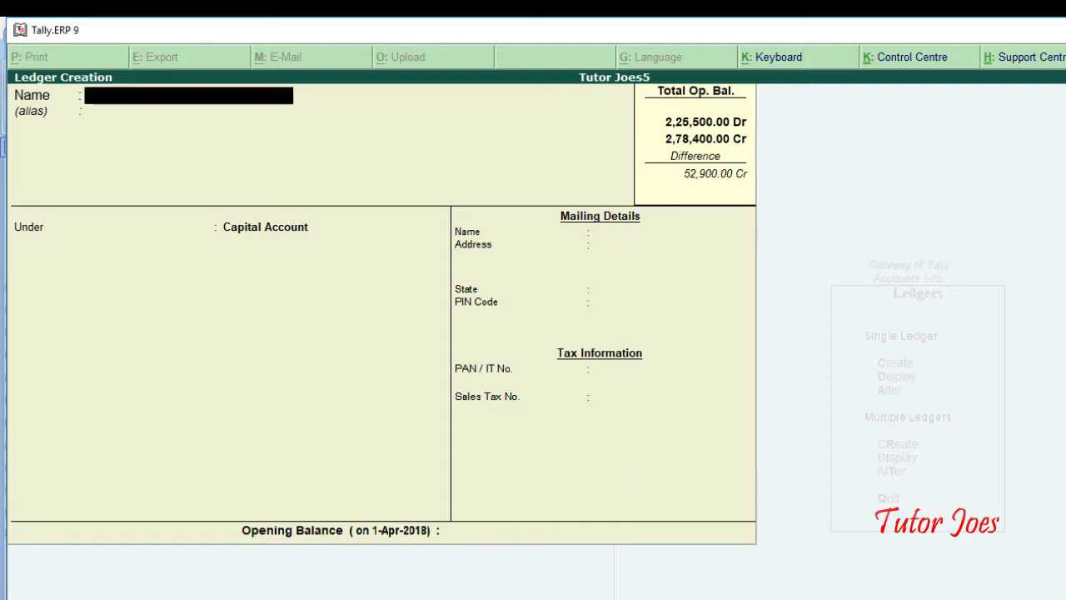
Check the next entry in the trial balance document, name the new ledger Investment, and place it under Investments.
key("alt+Tab")
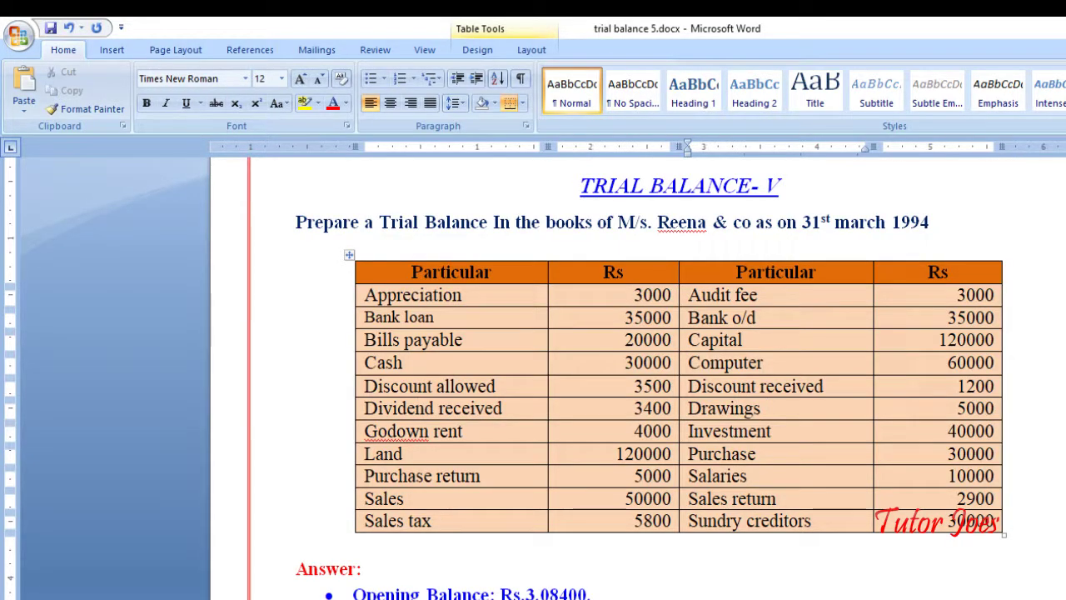
key("alt+Tab")
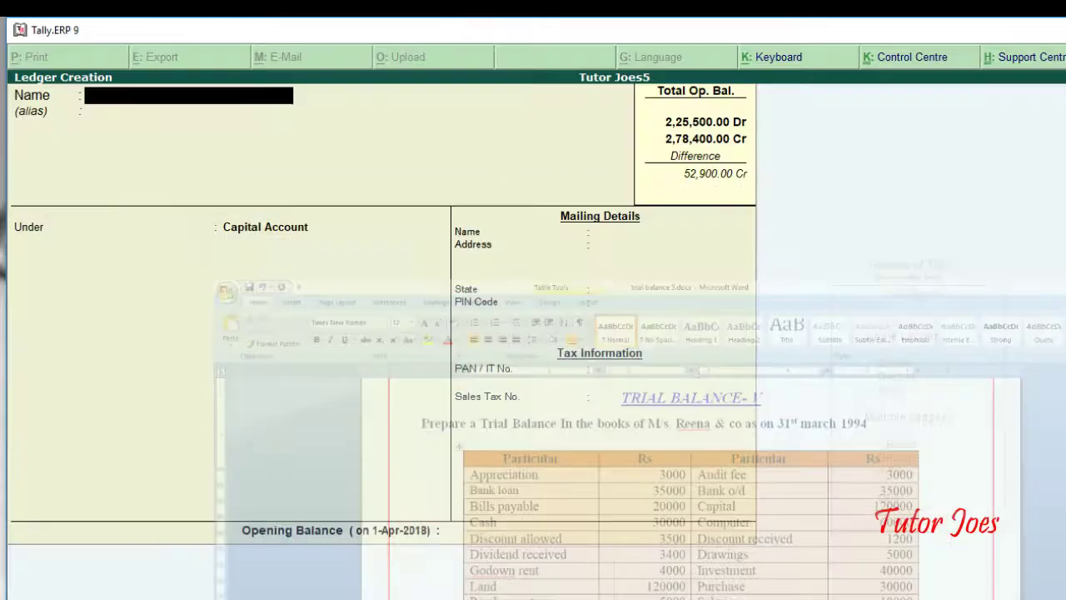
type("Inve")
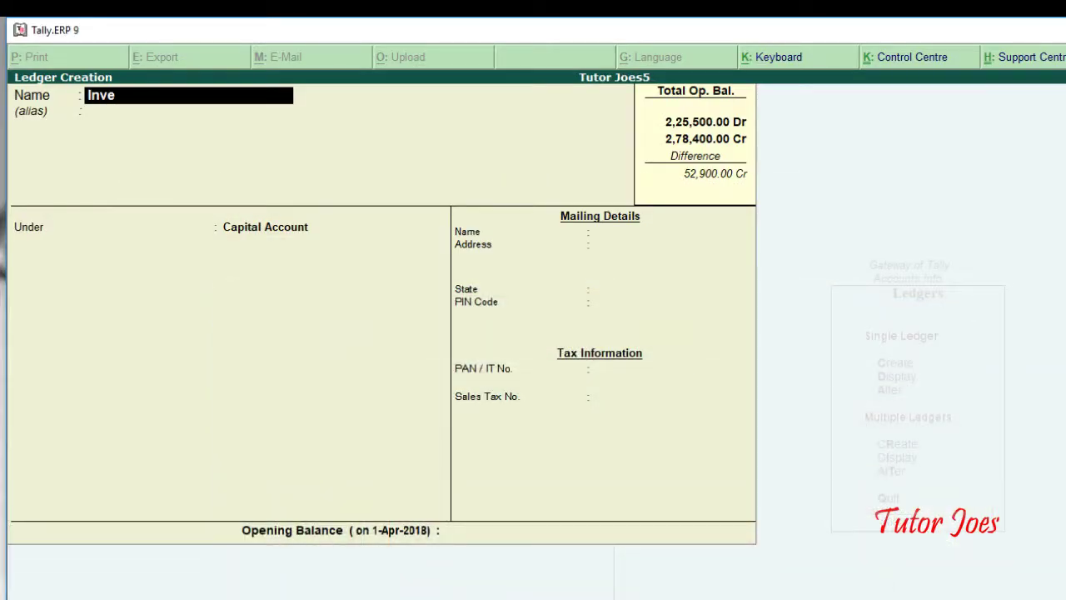
type("st")
key("BackSpace")
type("stment")
key("Return")
type("I")
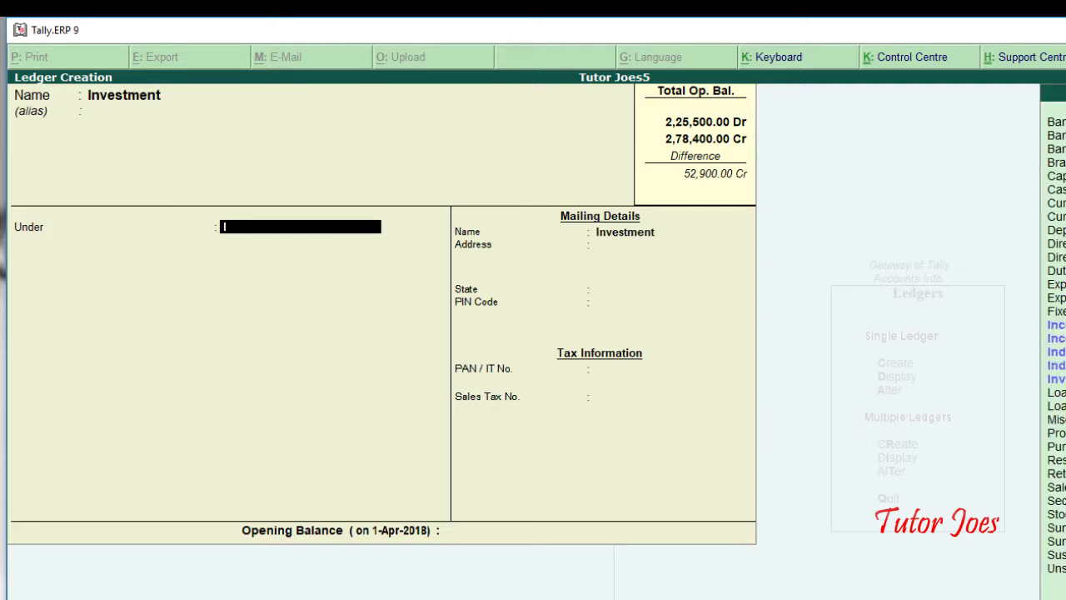
type("nvest")
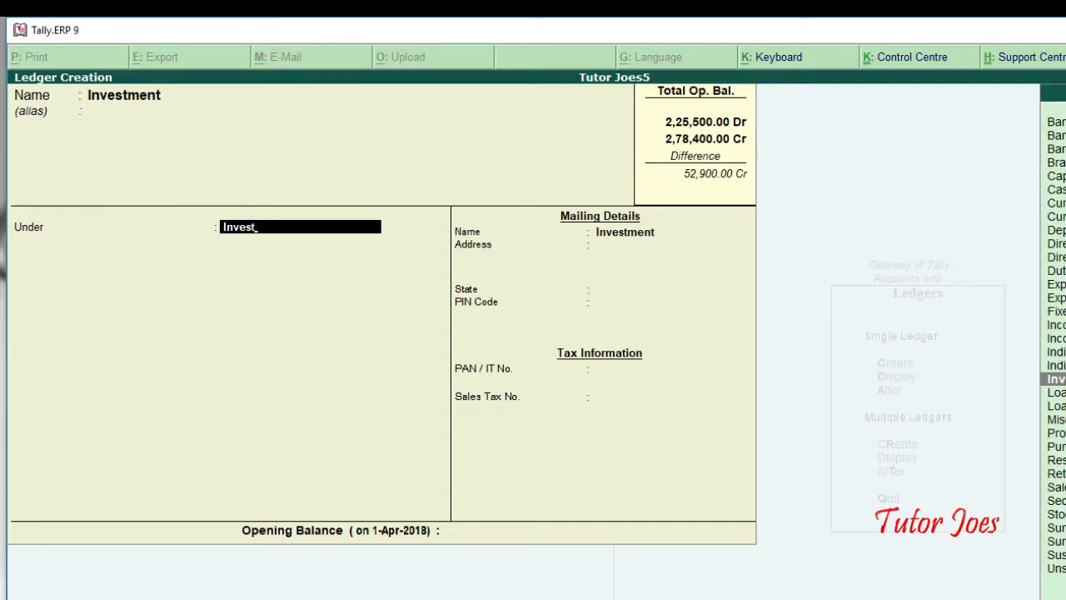
key("Return")
Look up the investment amount in the trial balance document, enter 40000 Dr as the opening balance, and save the ledger.
key("alt+Tab")
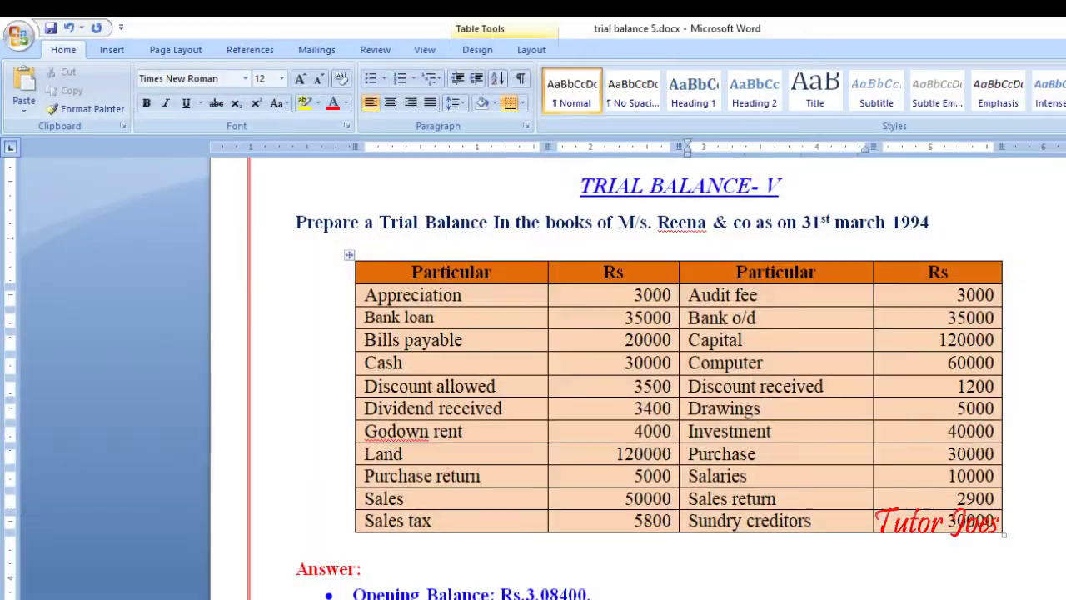
key("alt+Tab")
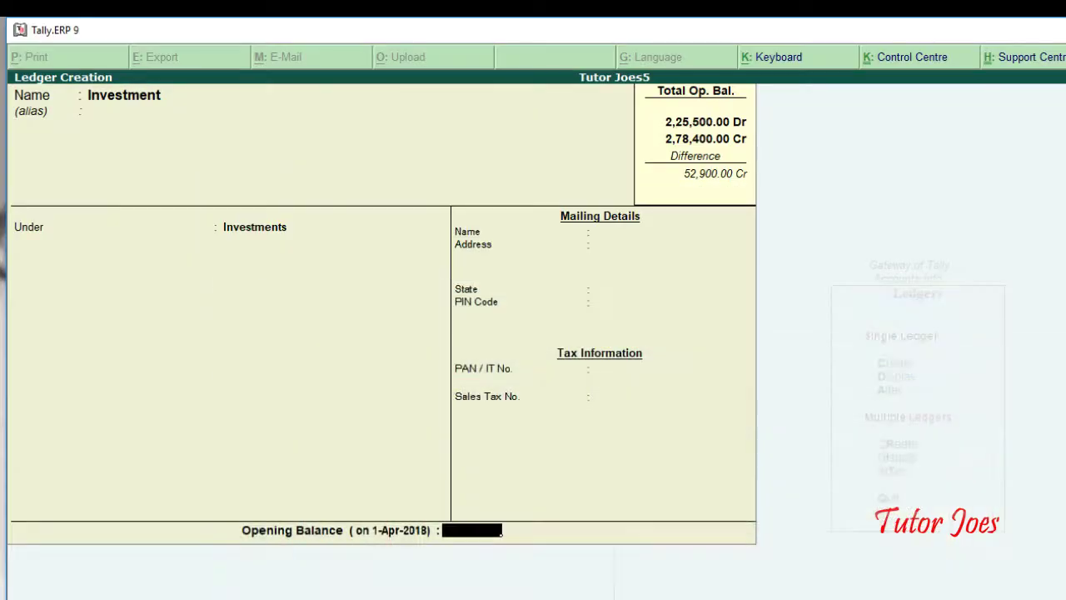
type("40000")
key("Return")
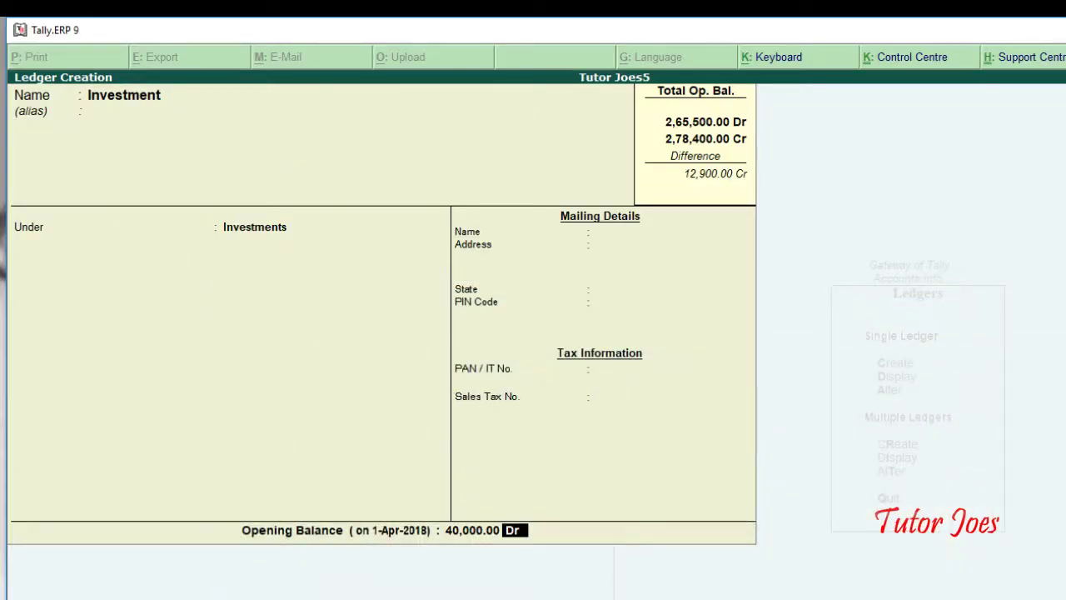
key("Return")
key("Return")
Check the next entry in the trial balance document, name the new ledger Purchase, and place it under Purchase Accounts.
key("alt+Tab")
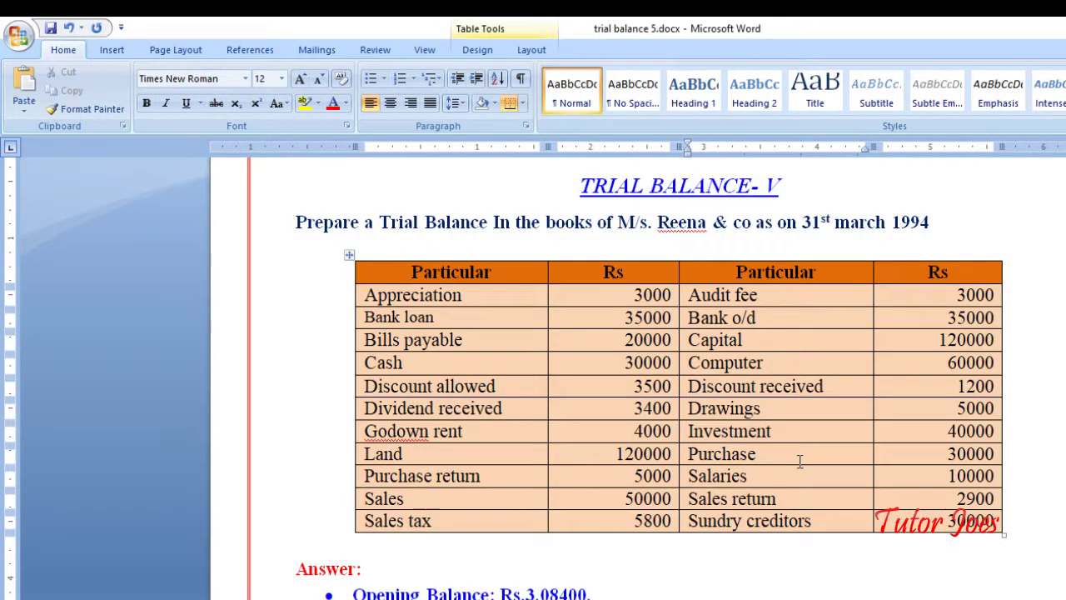
key("alt+Tab")
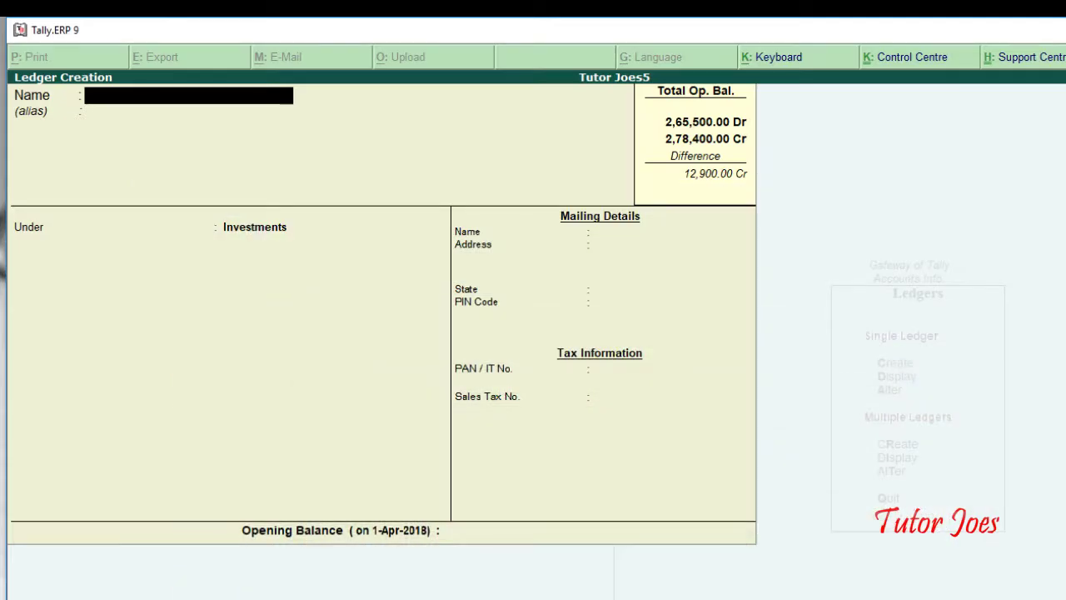
type("Purchgase")
key("BackSpace")
key("BackSpace")
key("BackSpace")
key("BackSpace")
type("ase")
key("Return")
key("Return")
type("Pur")
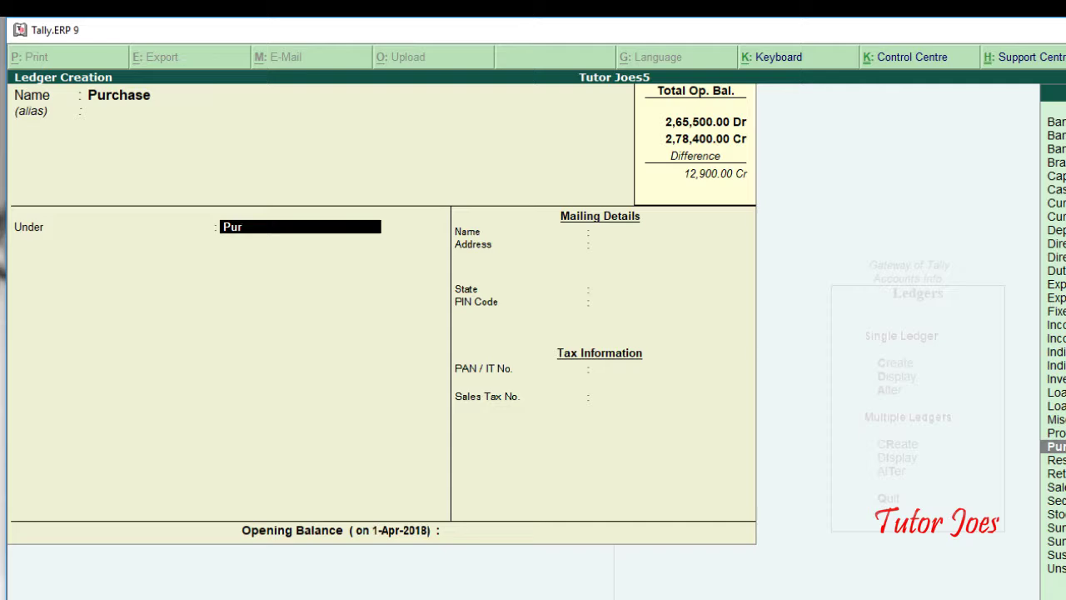
key("Return")
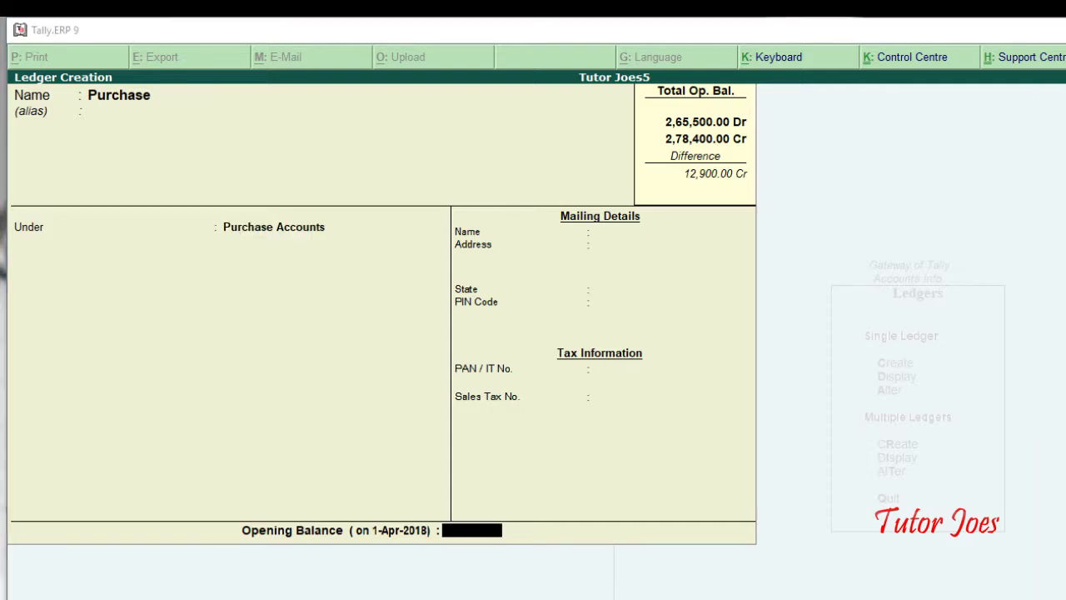
Look up the purchase amount in the trial balance document, enter 30000 Dr as the opening balance, and save the ledger.
key("alt+Tab")
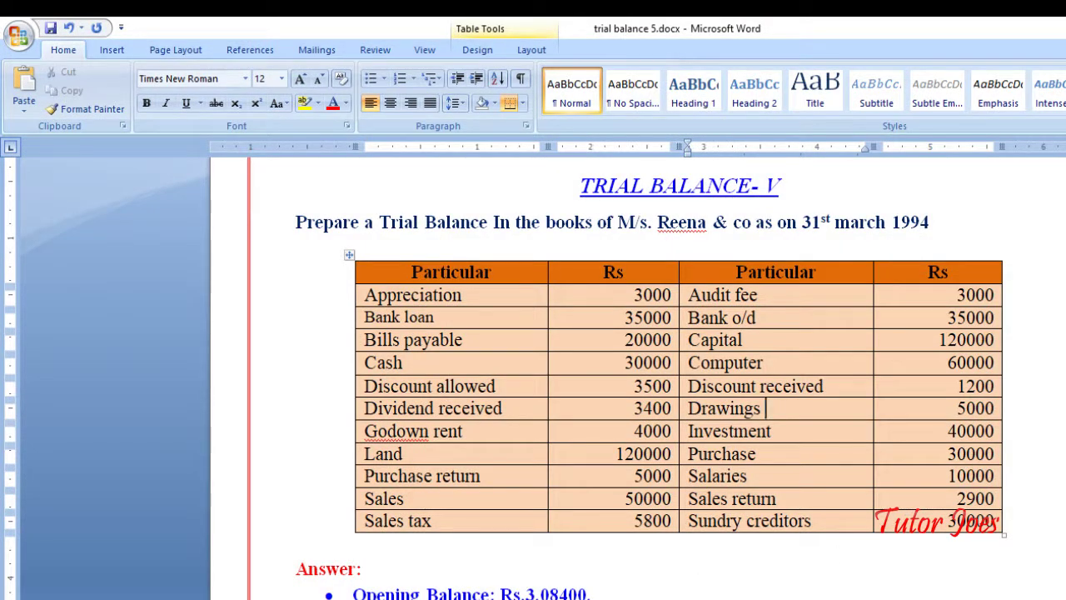
key("alt+Tab")
type("300000")
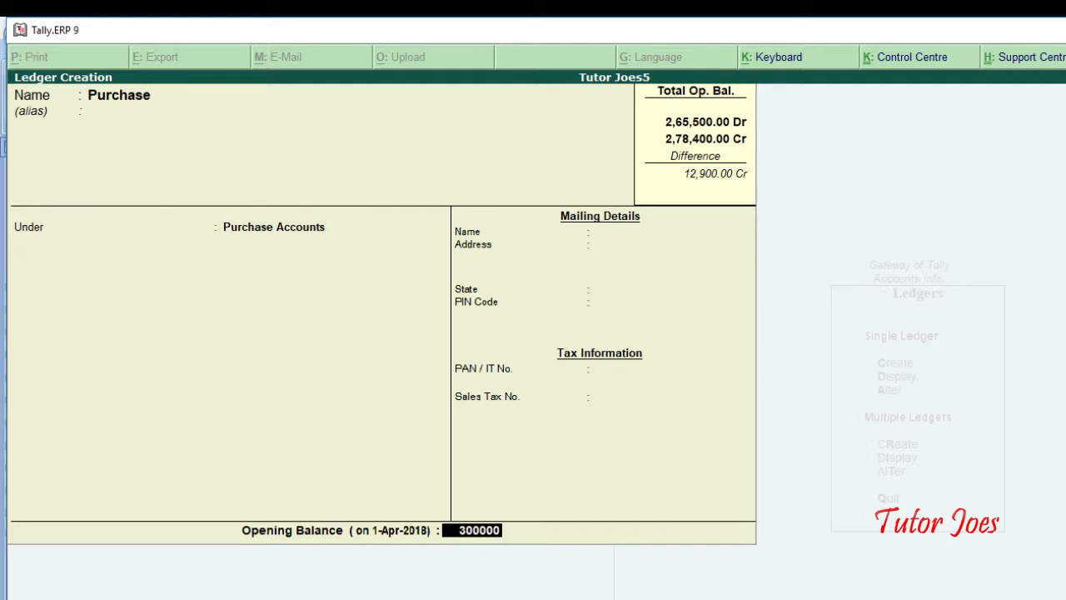
key("BackSpace")
key("Return")
key("Return")
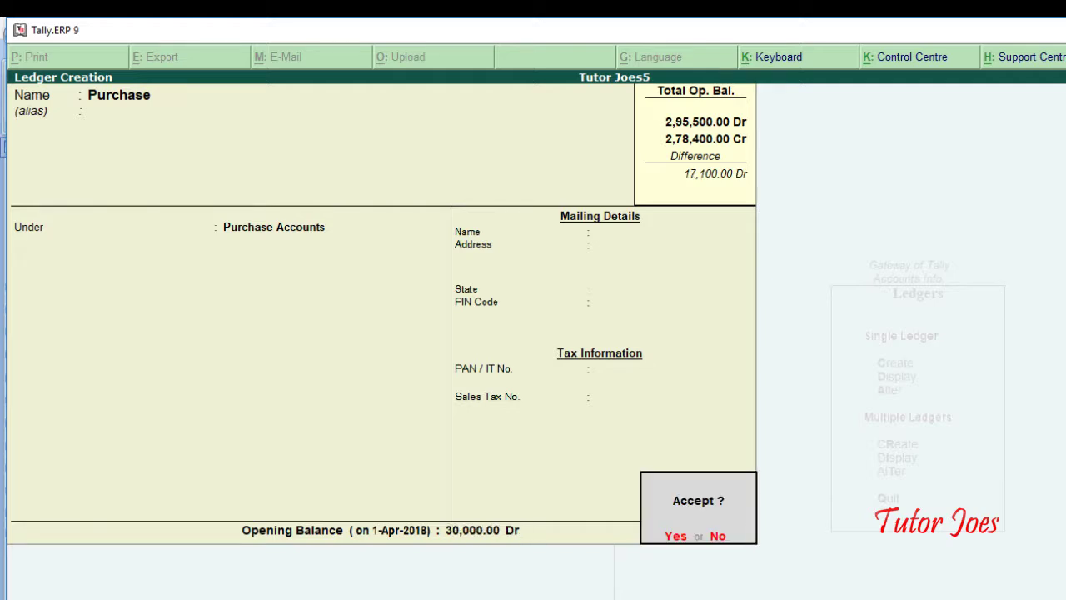
key("Return")
Check the next entry in the trial balance document, name the new ledger Salaries, and place it under Indirect Expenses.
key("alt+Tab")
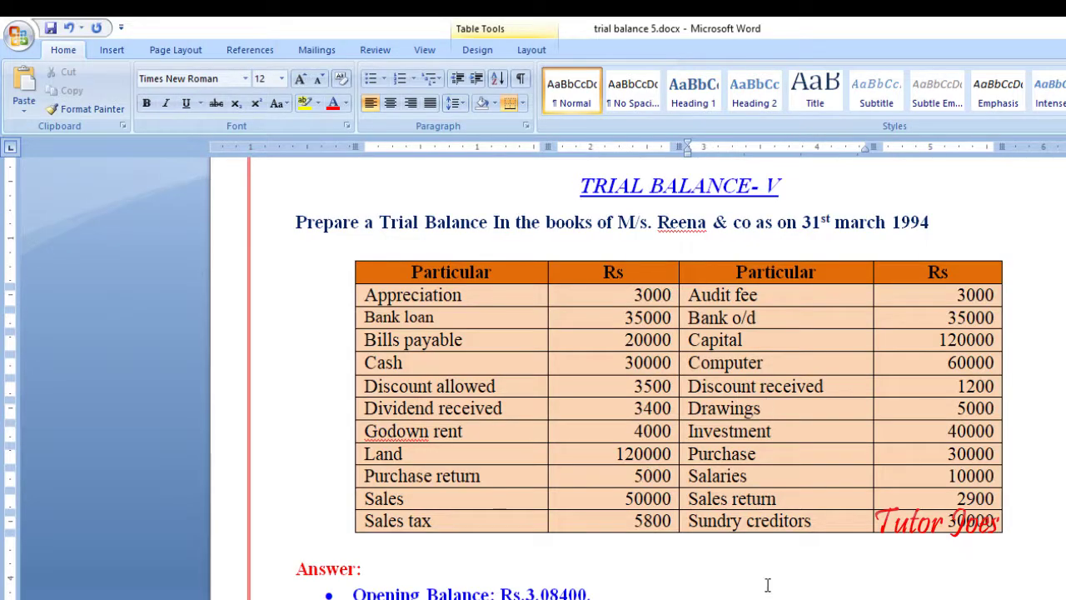
left_click(767, 476)
key("alt+Tab")
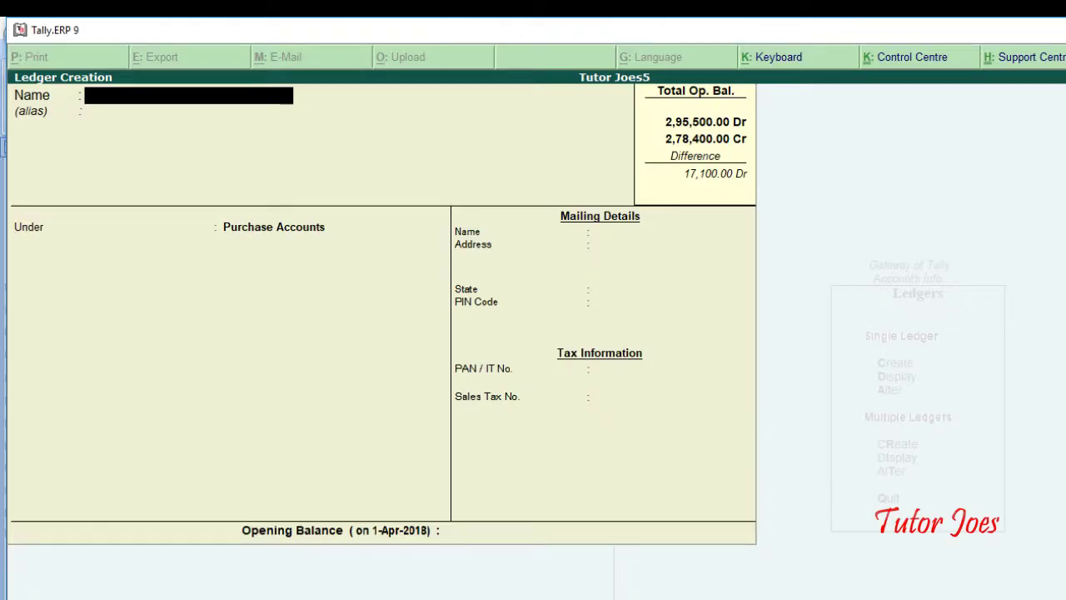
type("Salaries")
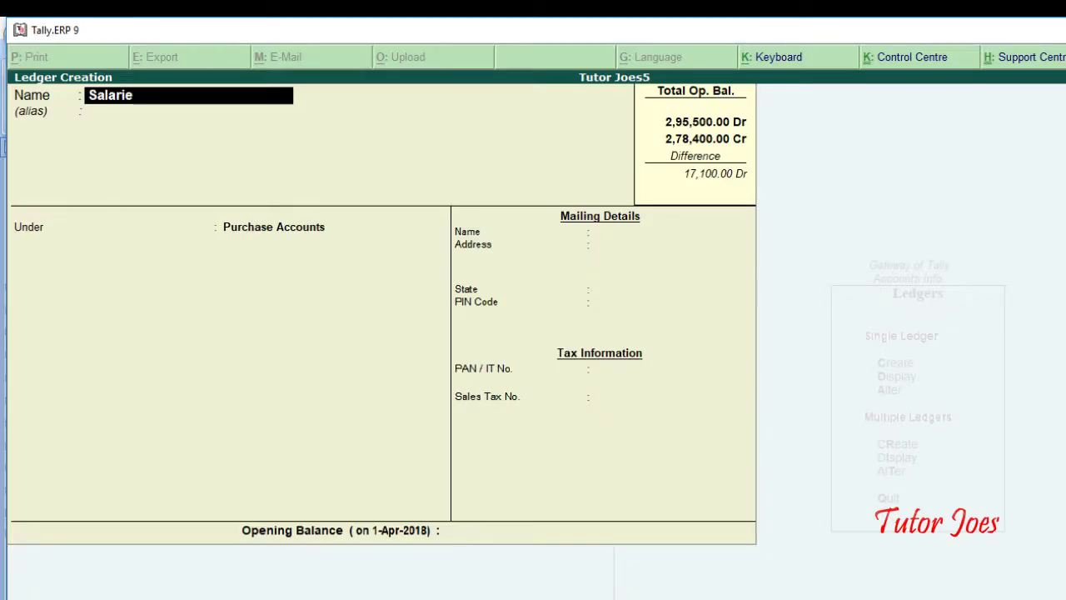
key("Return")
key("BackSpace")
type("Indi")
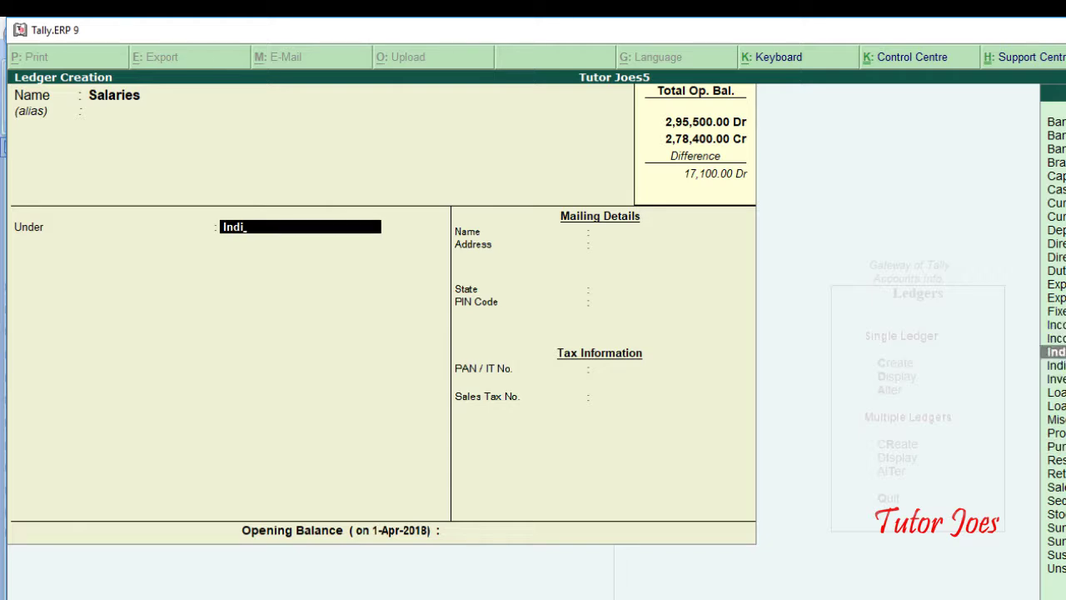
key("Return")
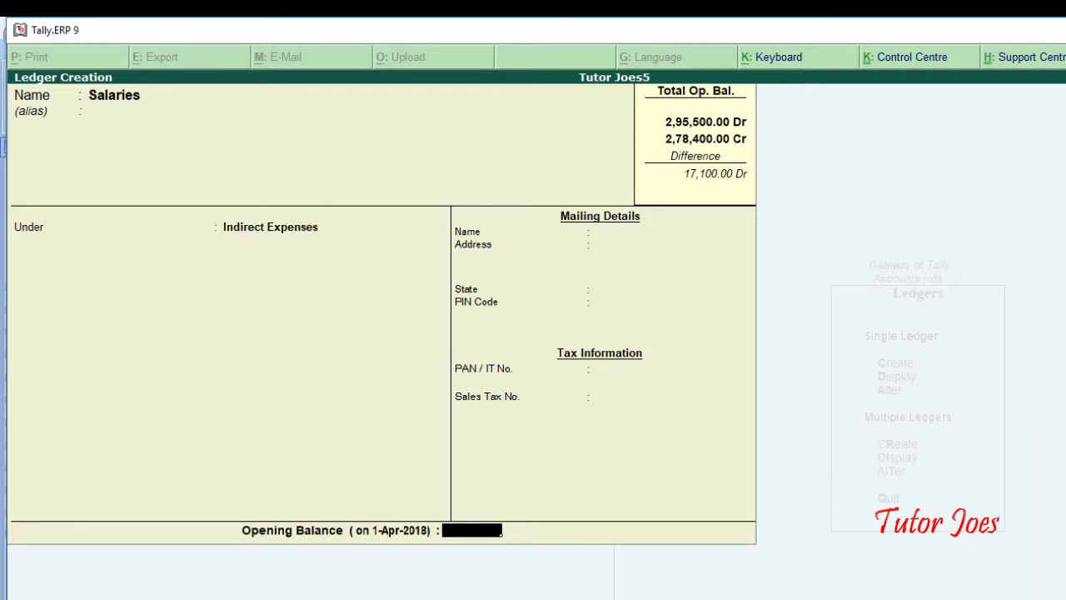
Look up the salaries amount in the trial balance document, enter 10000 Dr as the opening balance, and save the ledger.
key("alt+Tab")
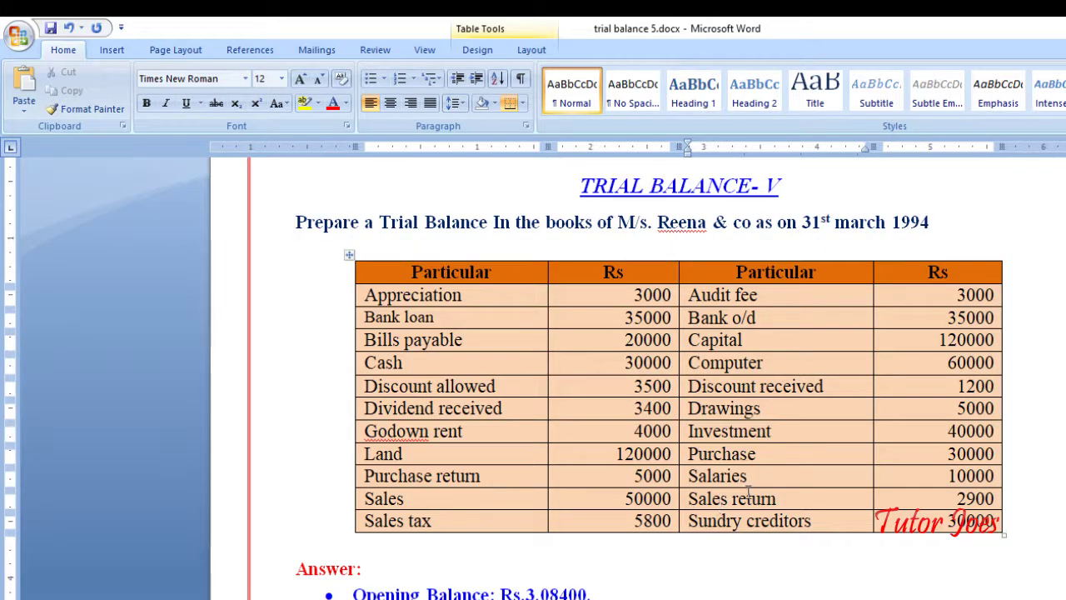
key("alt+Tab")
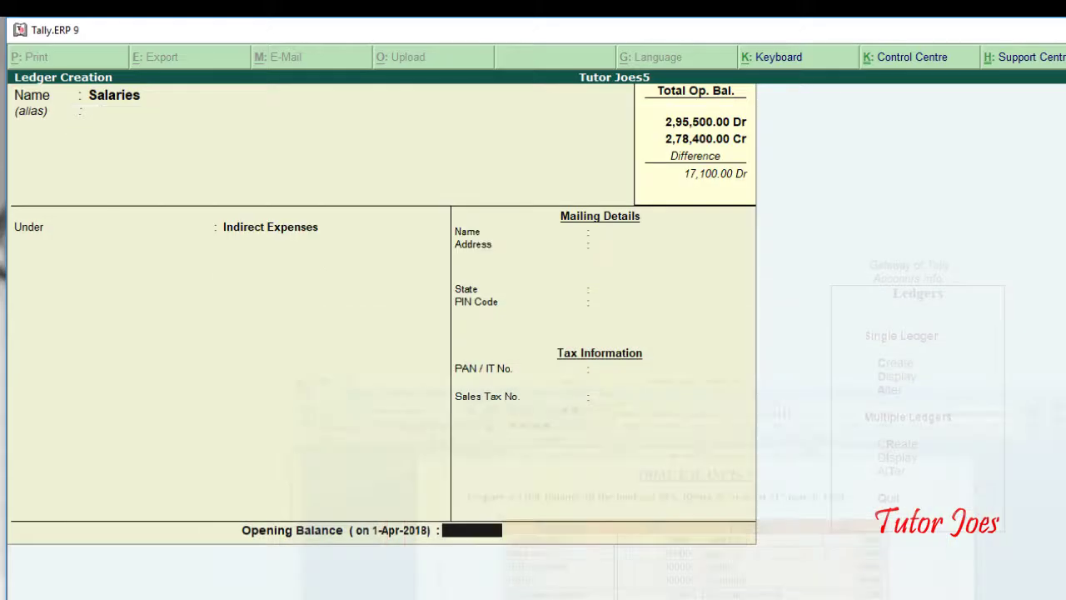
type("0000")
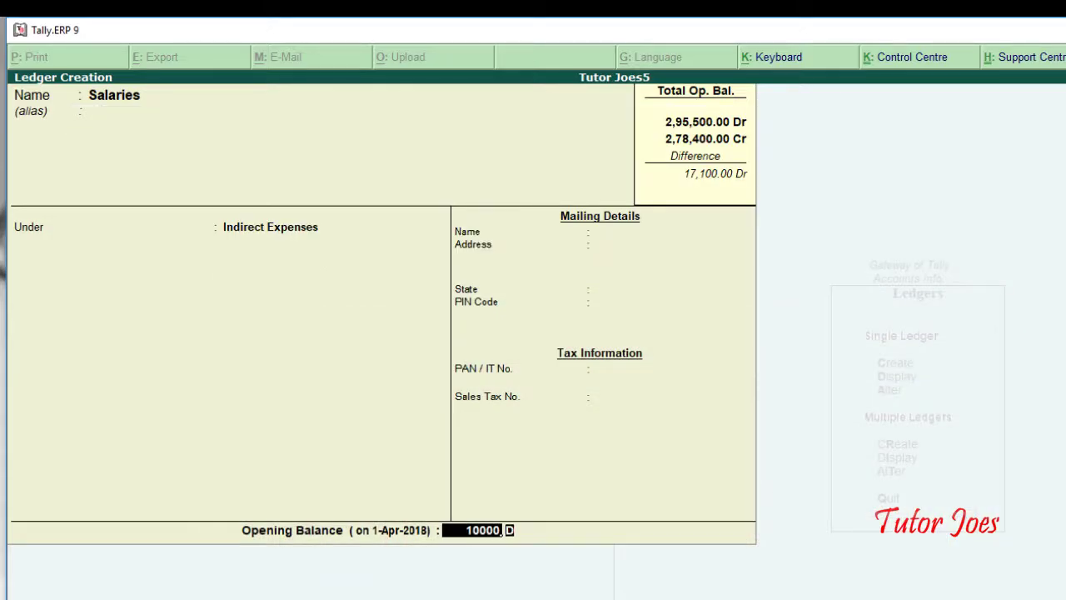
key("Return")
key("Return")
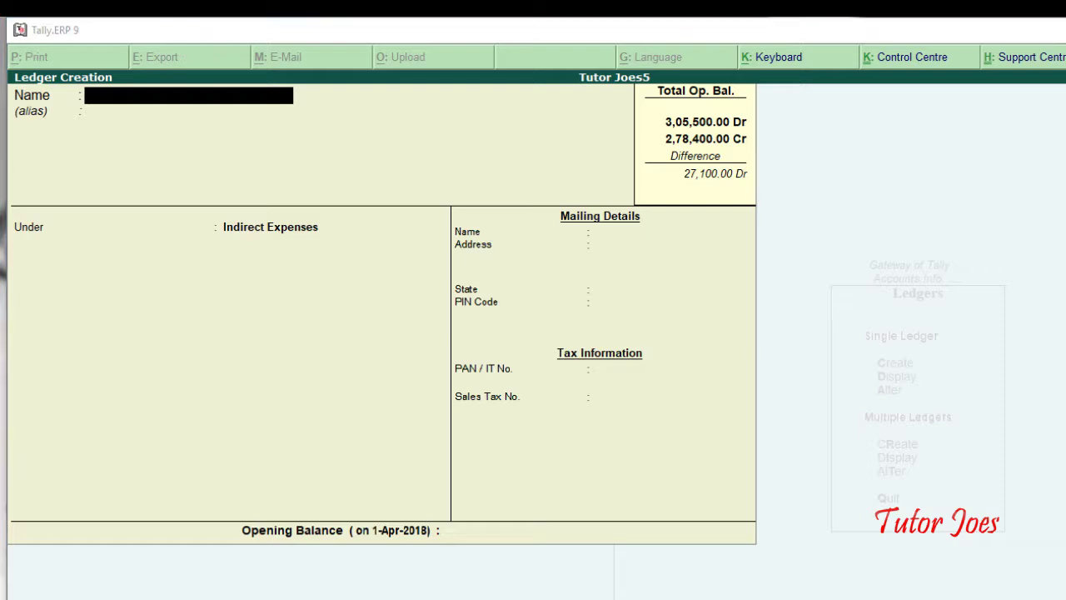
Highlight the sales return entry in the trial balance document, name the new ledger Sales Return, and place it under Sales Accounts.
key("alt+Tab")
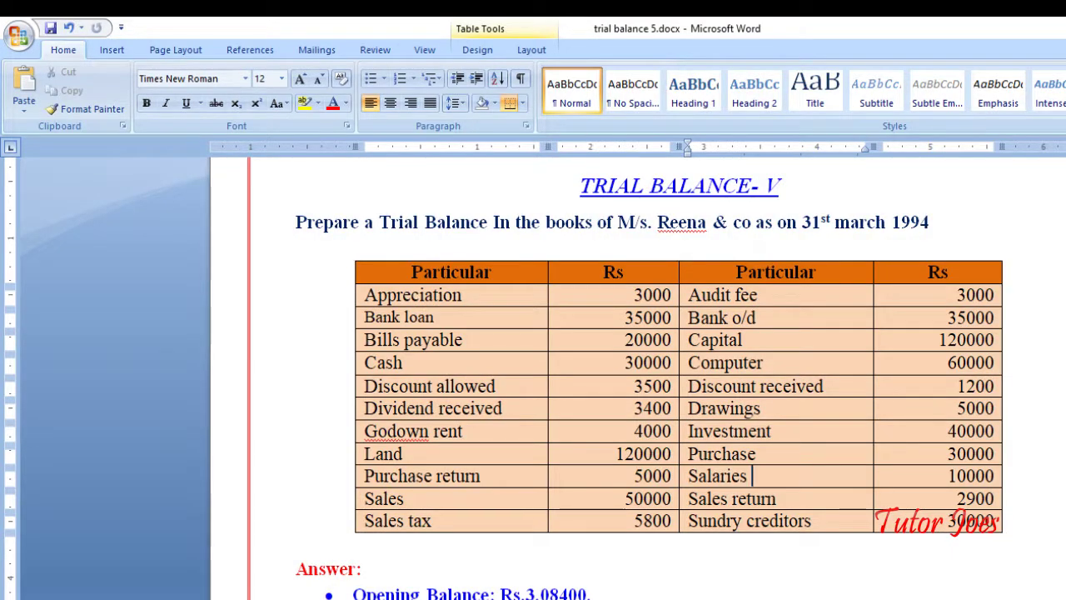
left_click_drag(782, 500, 682, 506)
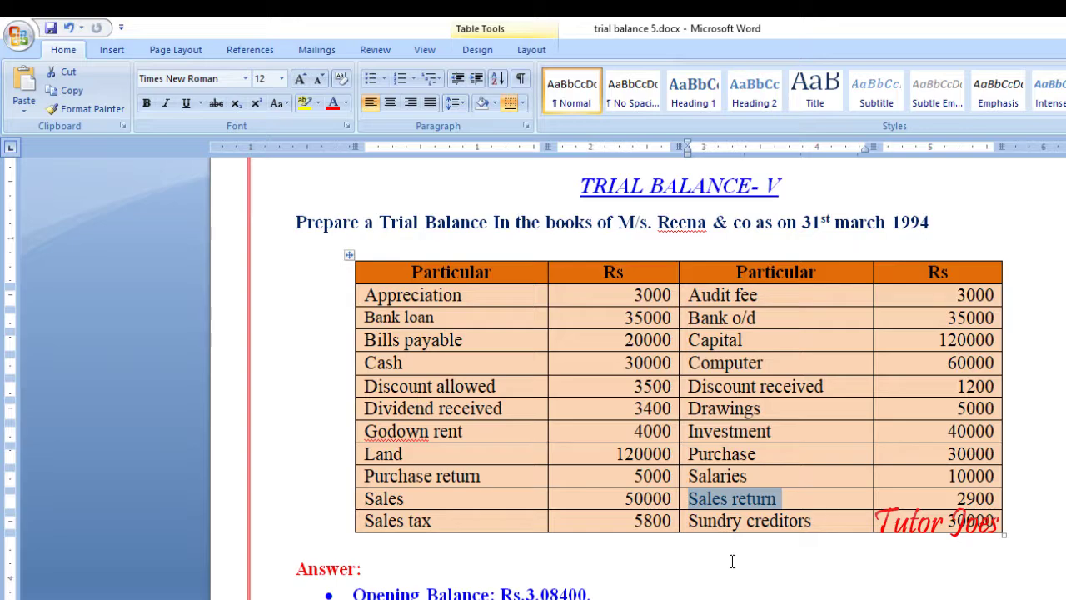
key("alt+Tab")
type("S")
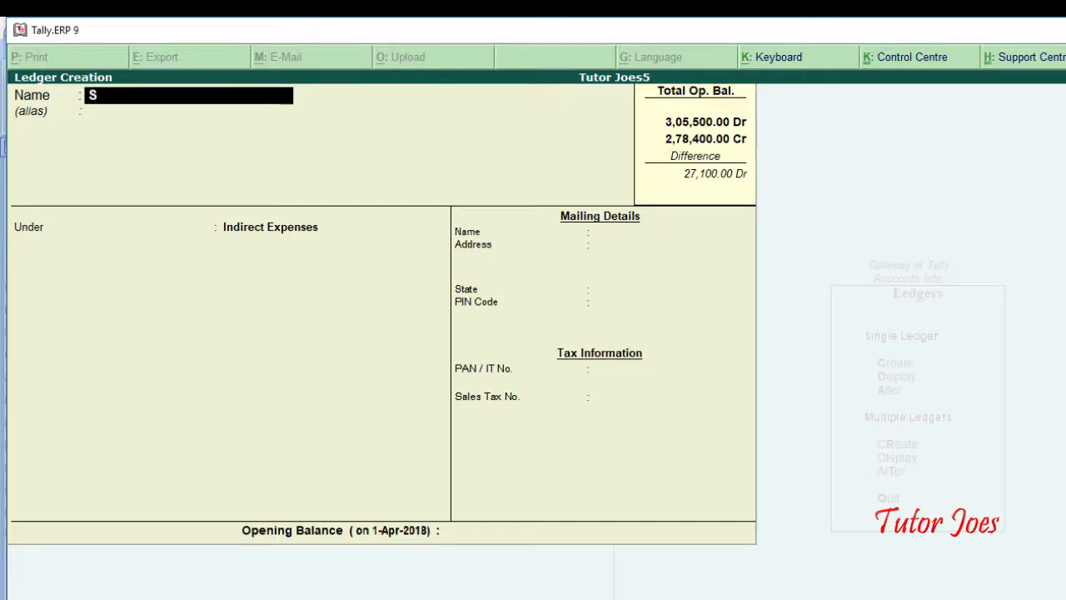
type("ales Return")
key("Return")
key("Return")
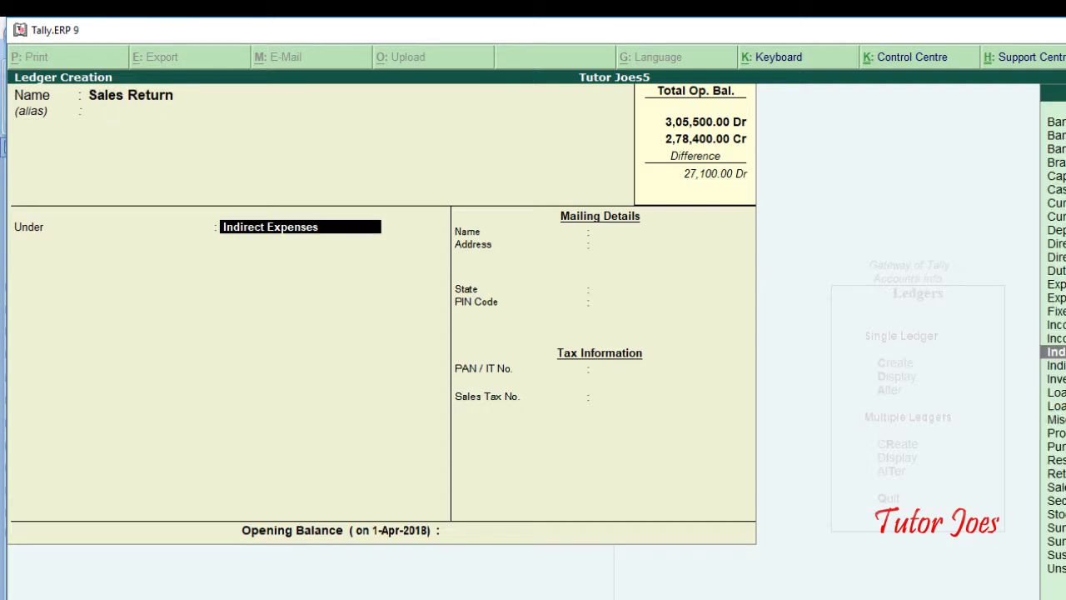
type("Sales")
key("Return")
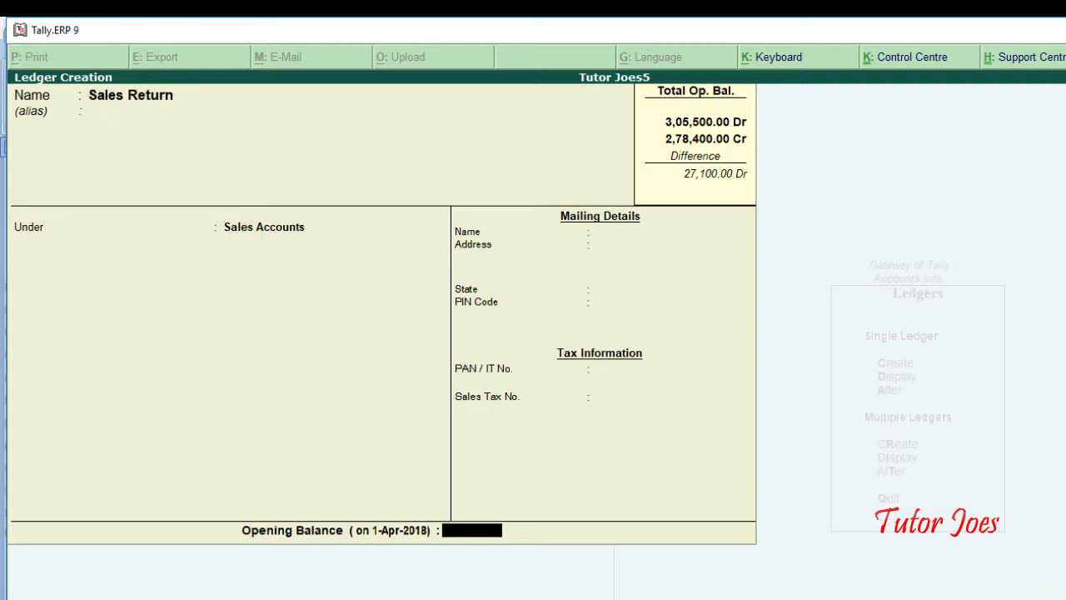
Look up the sales return amount in the trial balance document, enter 2900 Dr as the opening balance, and save the ledger.
key("alt+Tab")
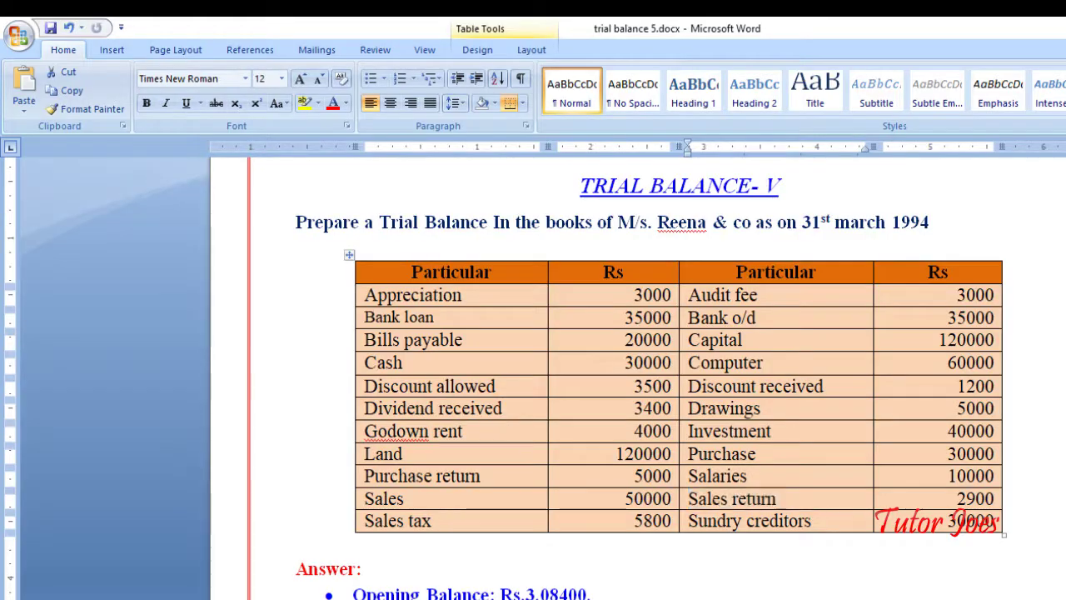
key("alt+Tab")
type("2900")
key("Return")
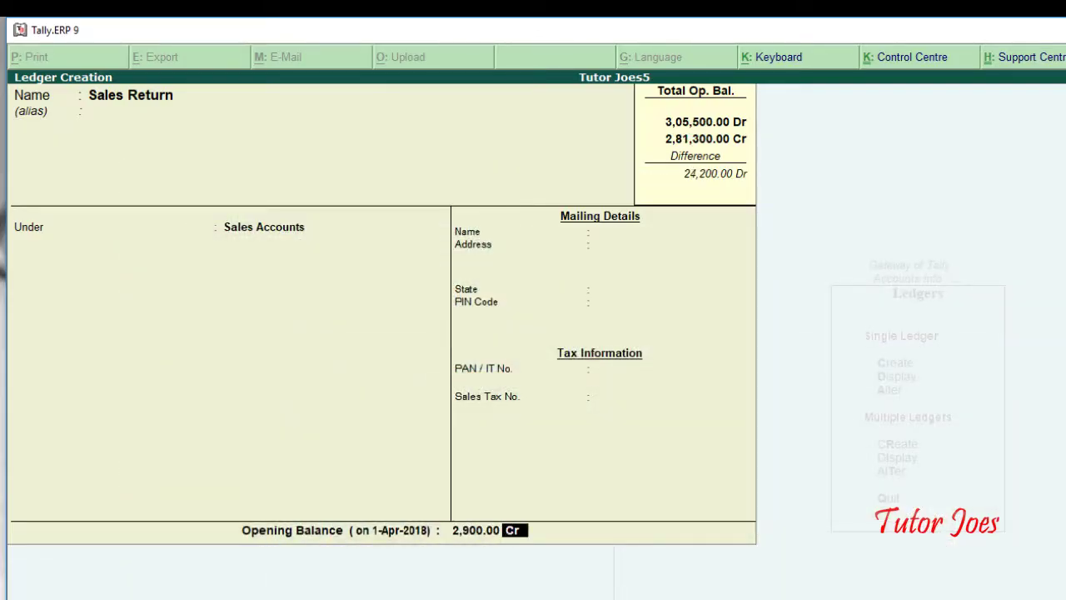
type("dr")
key("Return")
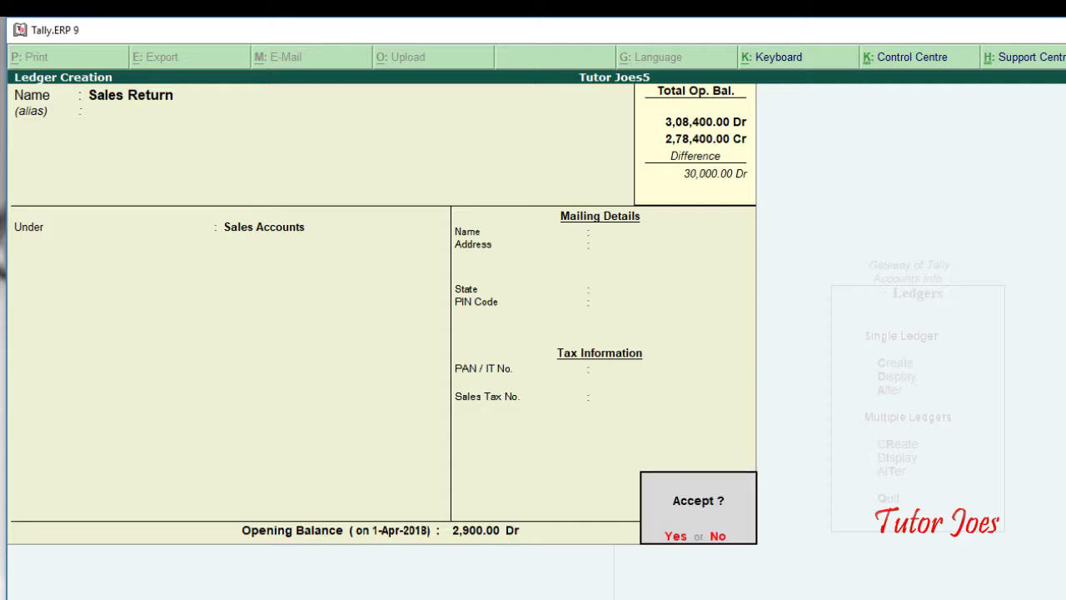
key("y")
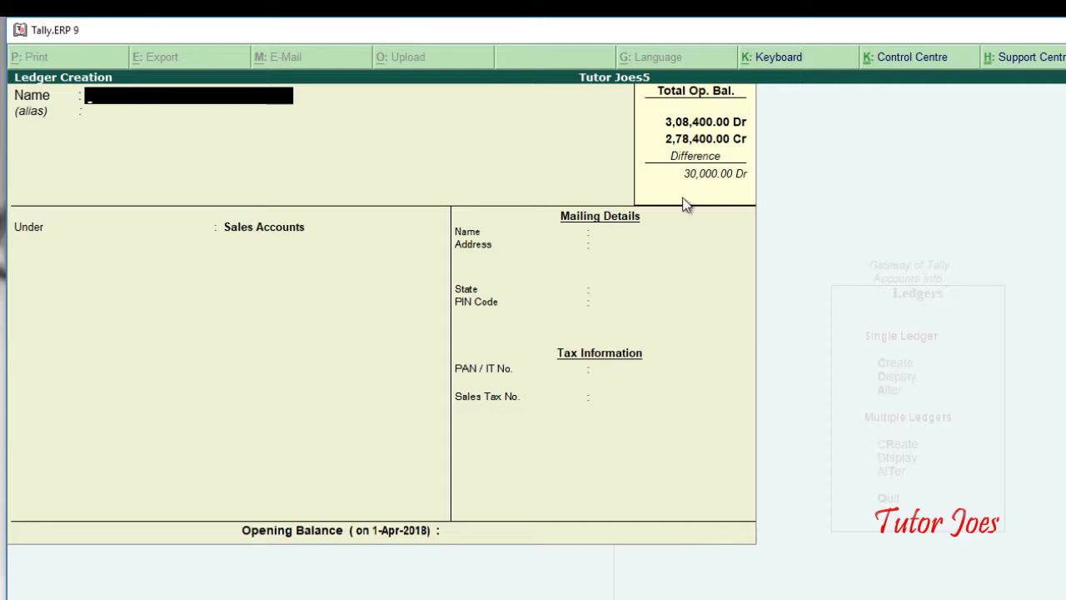
Highlight the sundry creditors entry in the trial balance document, name the new ledger Sundry Creditors, and place it under Sundry Creditors.
key("alt+Tab")
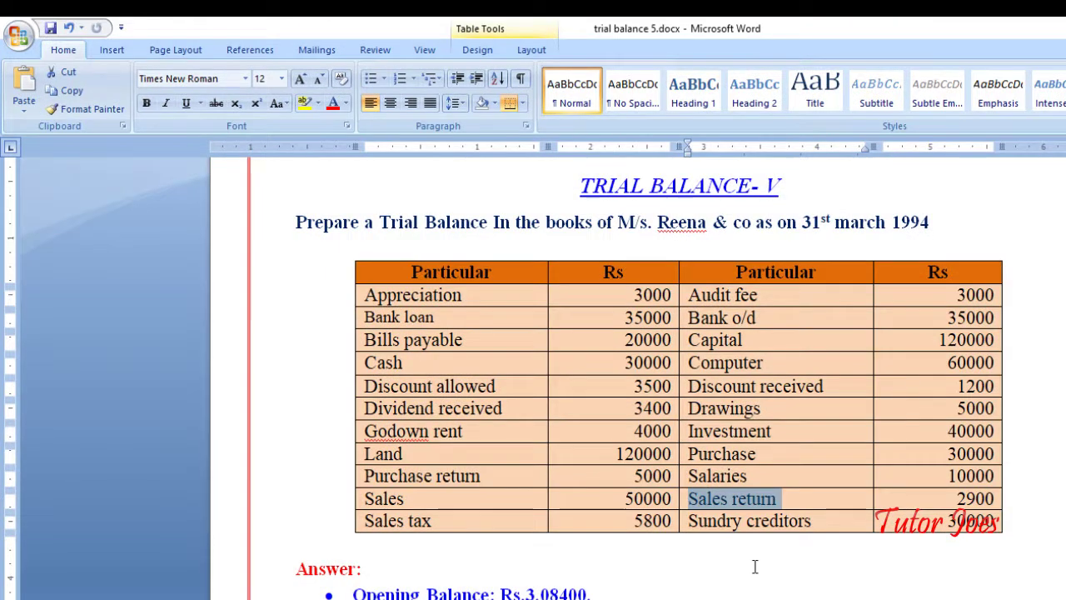
left_click_drag(690, 518, 816, 523)
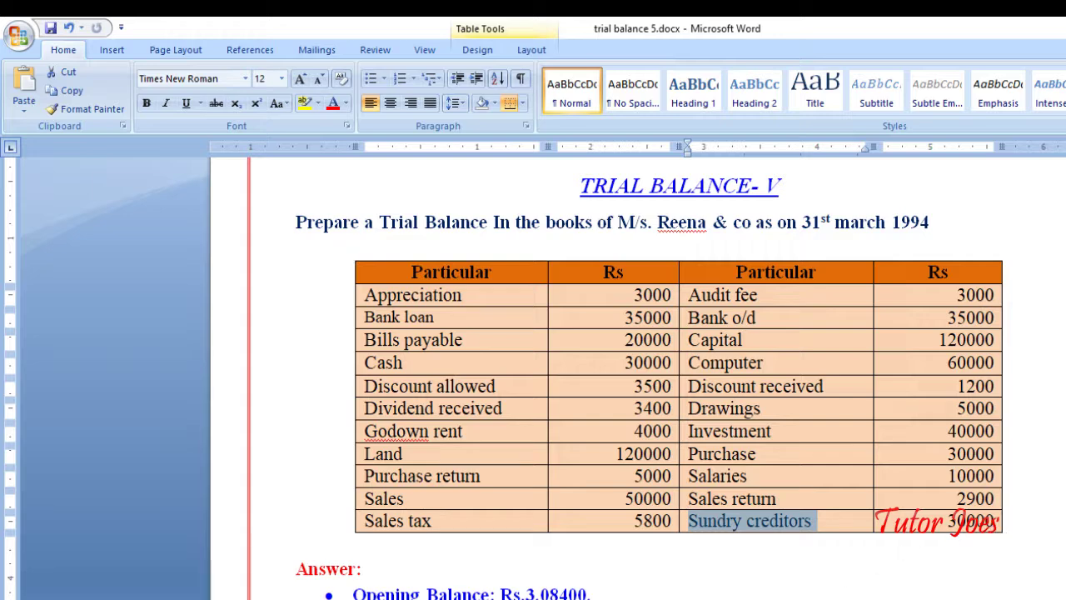
key("alt+Tab")
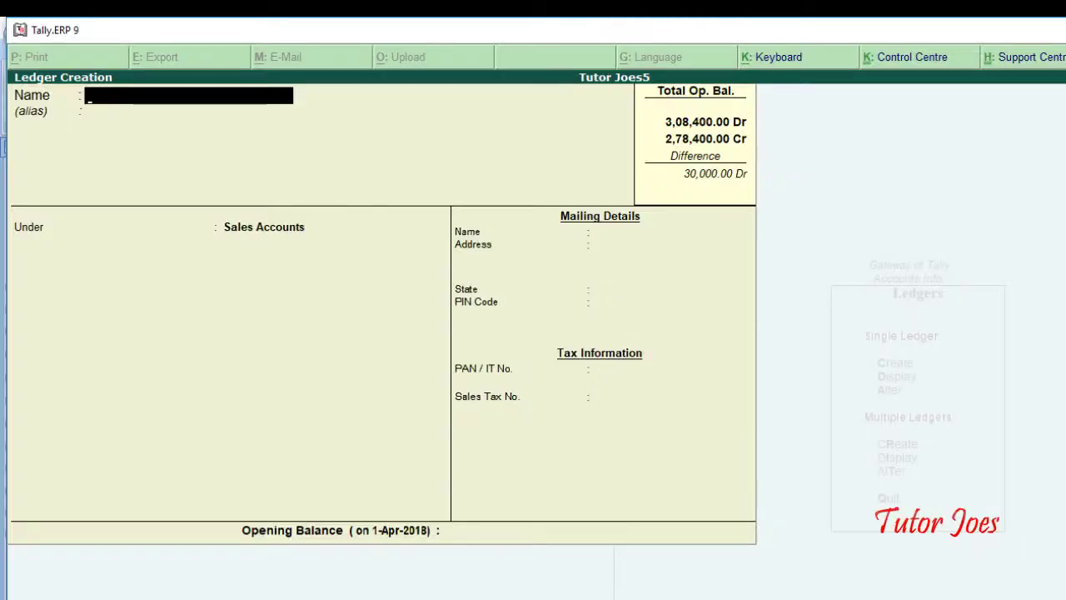
type("Sundry Creditord")
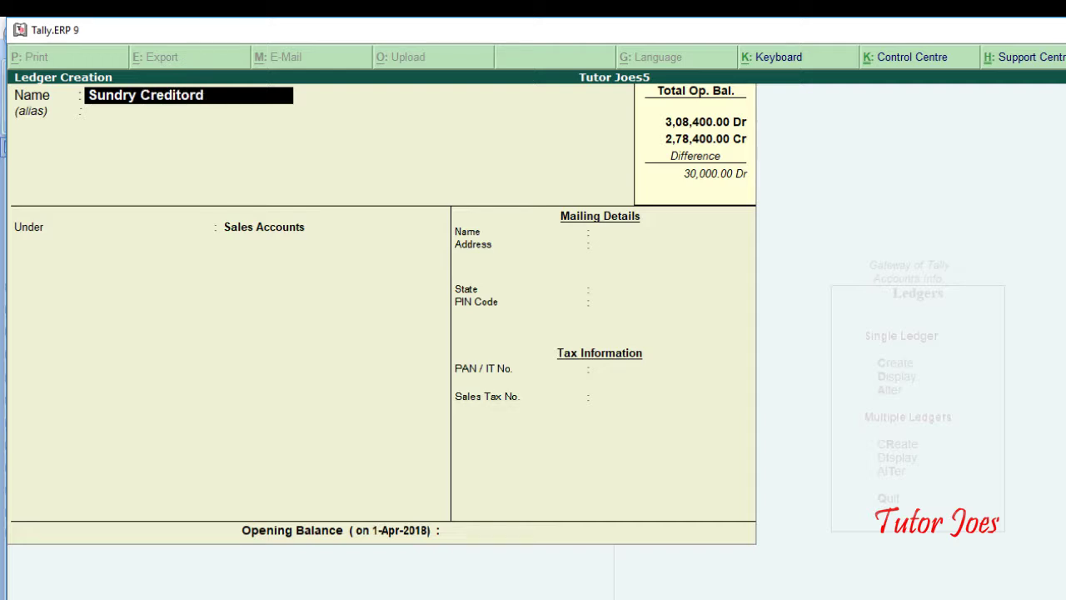
key("BackSpace")
type("s")
key("Return")
key("Return")
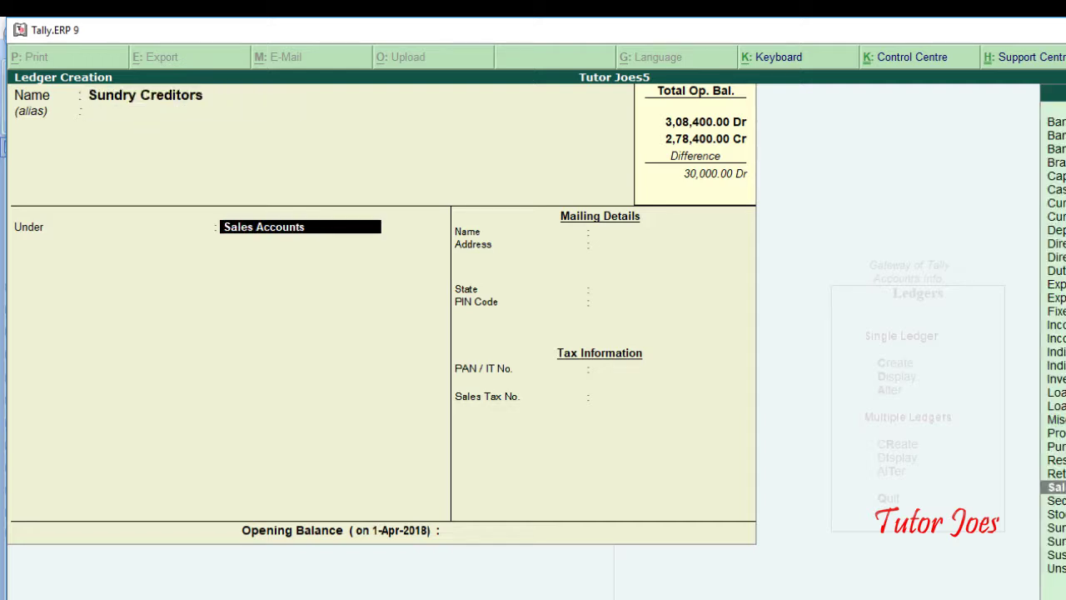
type("Sun")
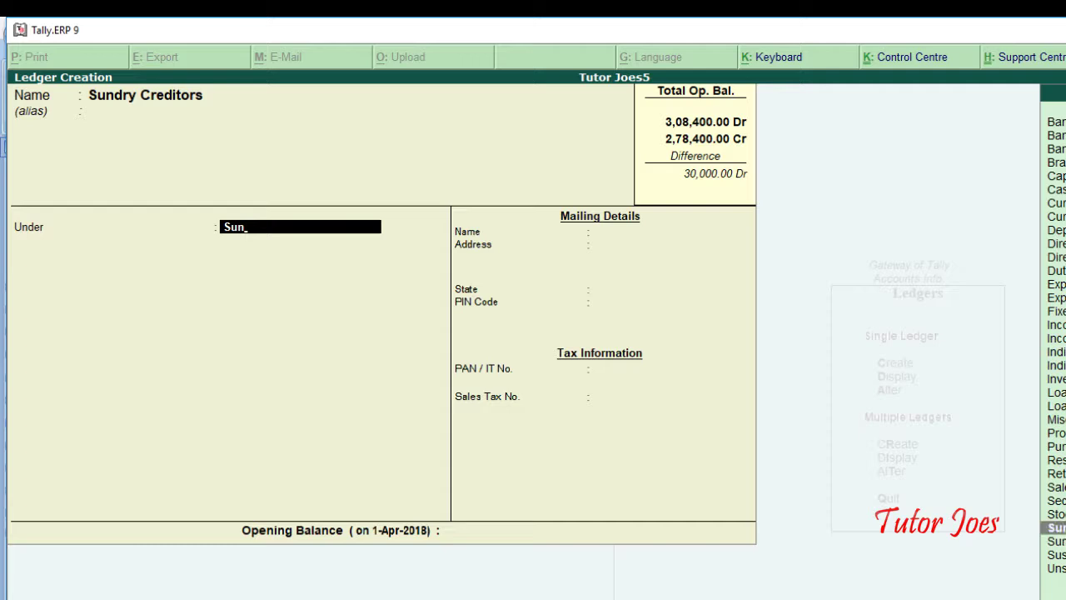
key("Return")
Keep the default bill-by-bill, mailing and tax details, enter 30000 Cr as the opening balance, and save the Sundry Creditors ledger.
key("Return")
key("Return")
key("Return")
key("Return")
key("Return")
key("Return")
key("Return")
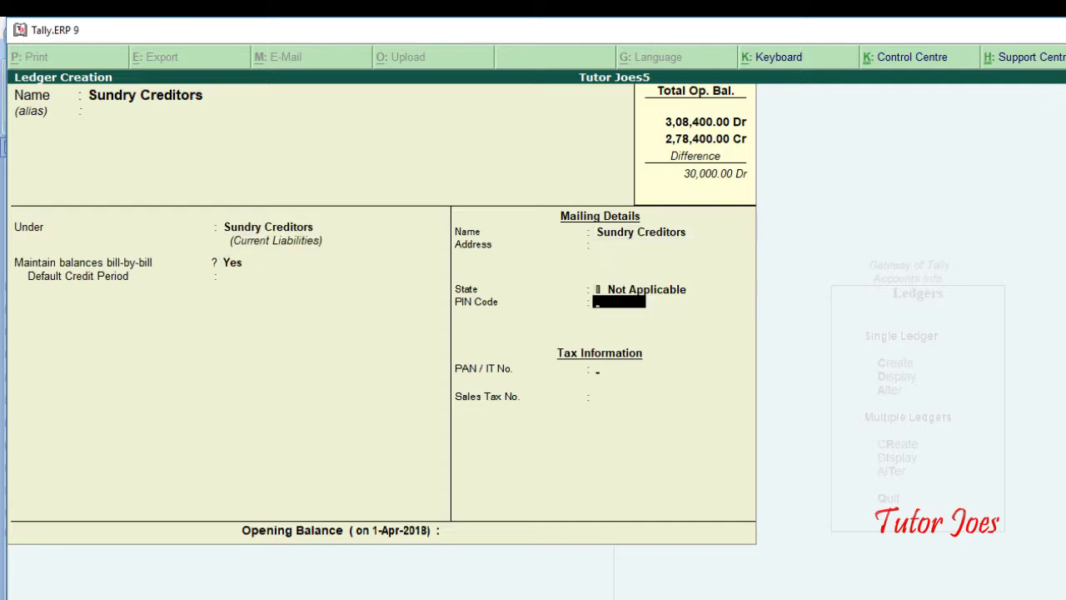
key("Return")
type("30000")
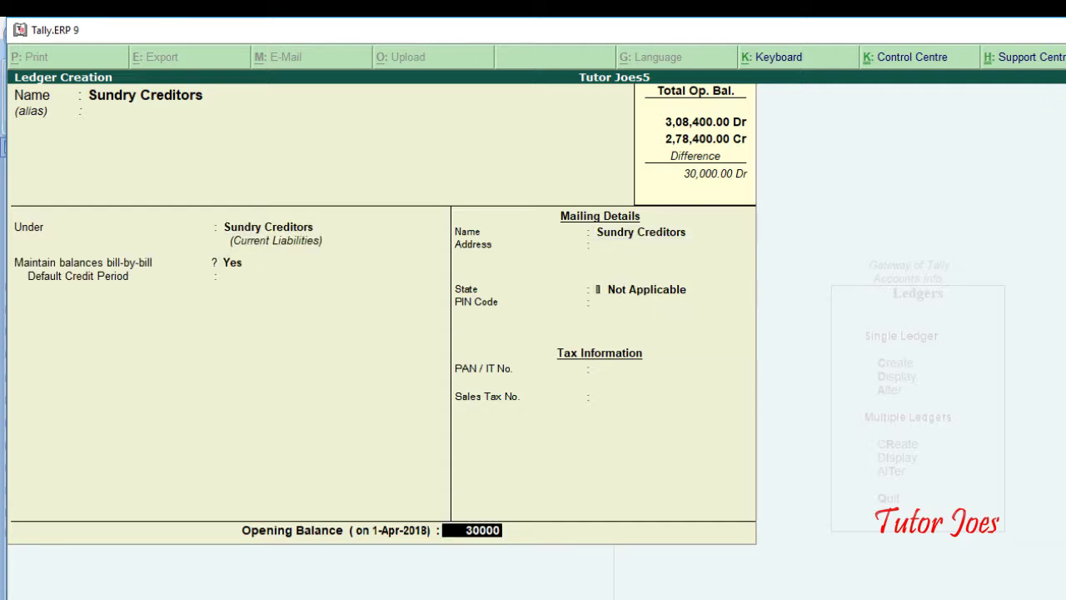
key("Return")
key("Return")
key("Escape")
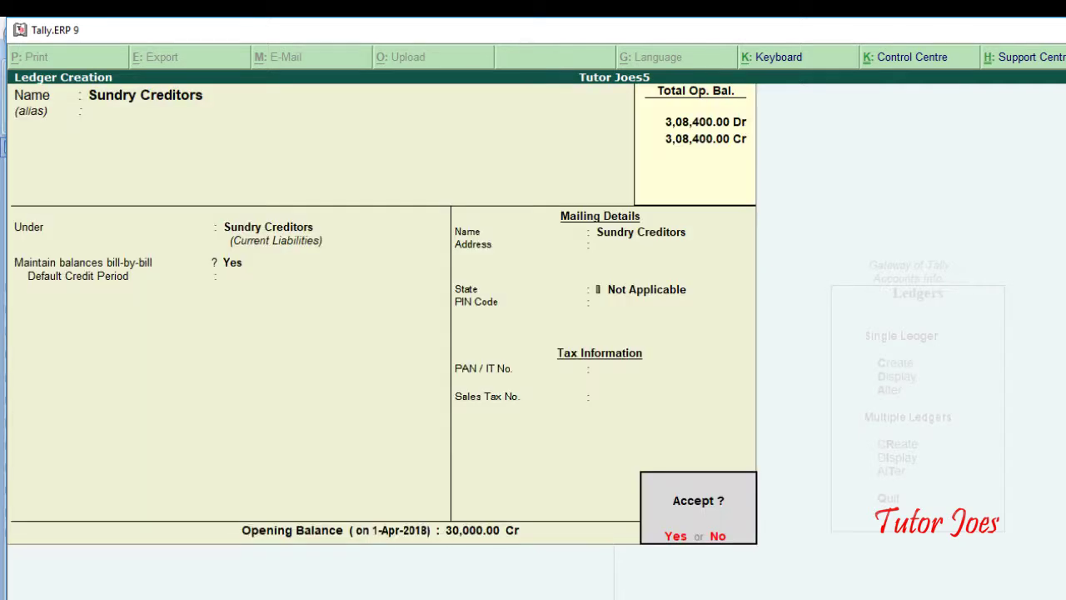
key("Return")
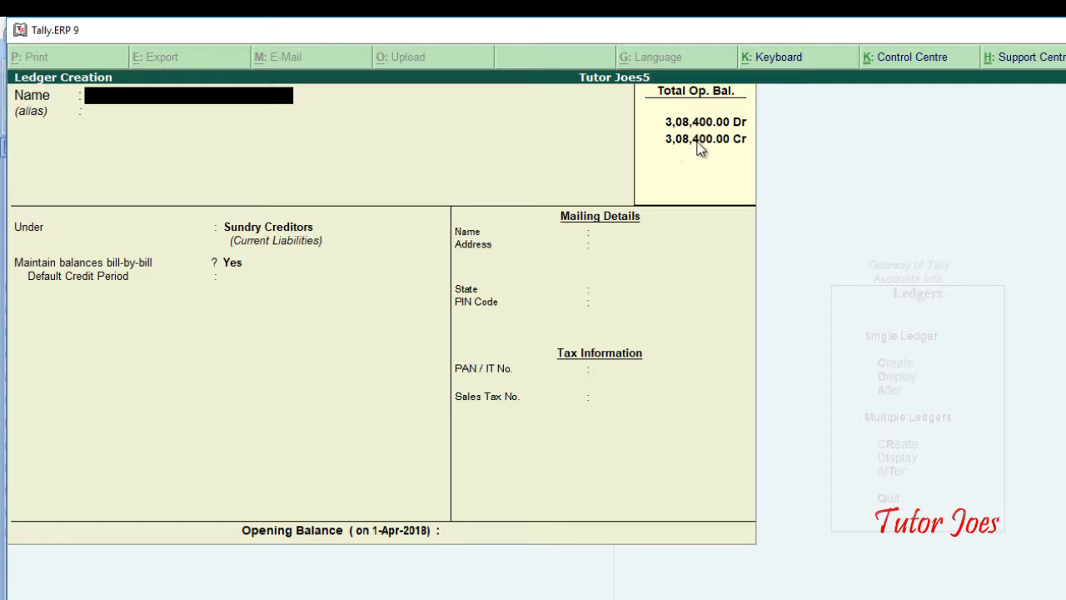
Compare the total opening balance with the opening balance answer in the trial balance document, and return to Tally.
key("alt+Tab")
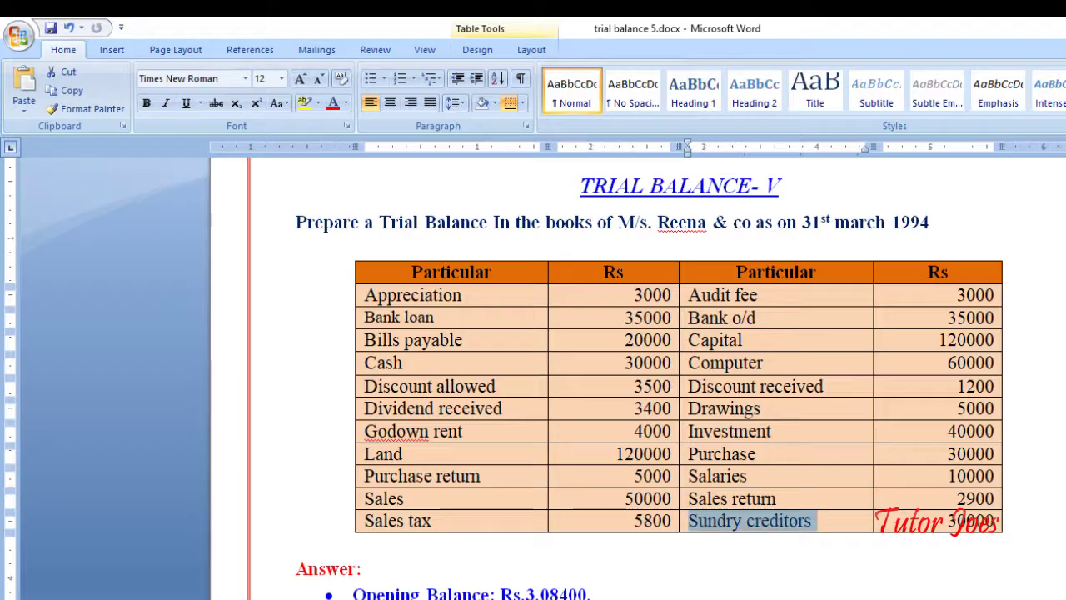
left_click_drag(521, 595, 602, 596)
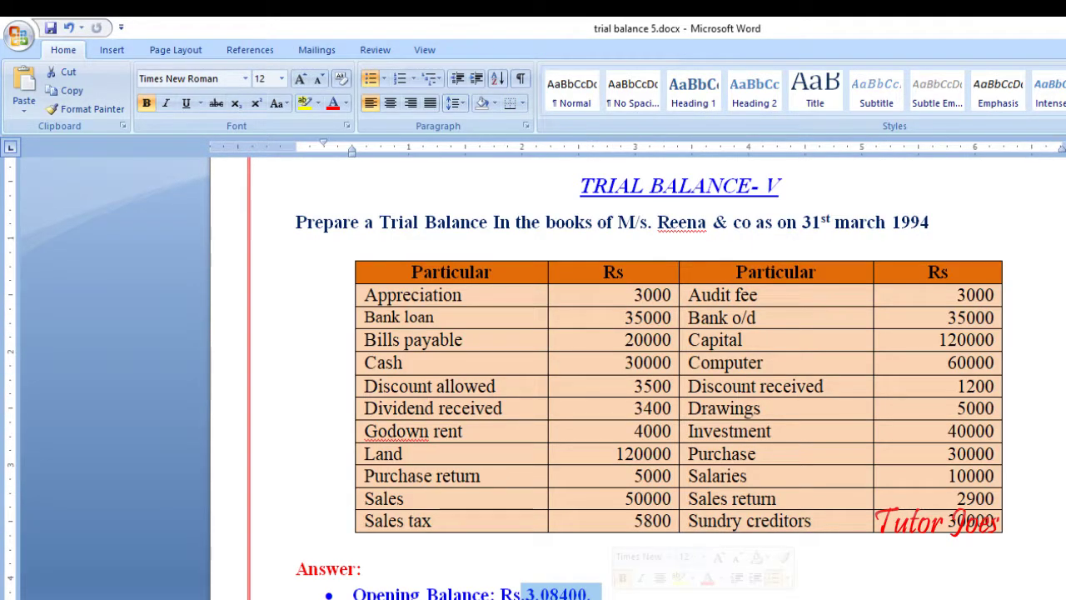
left_click(593, 593)
key("alt+Tab")
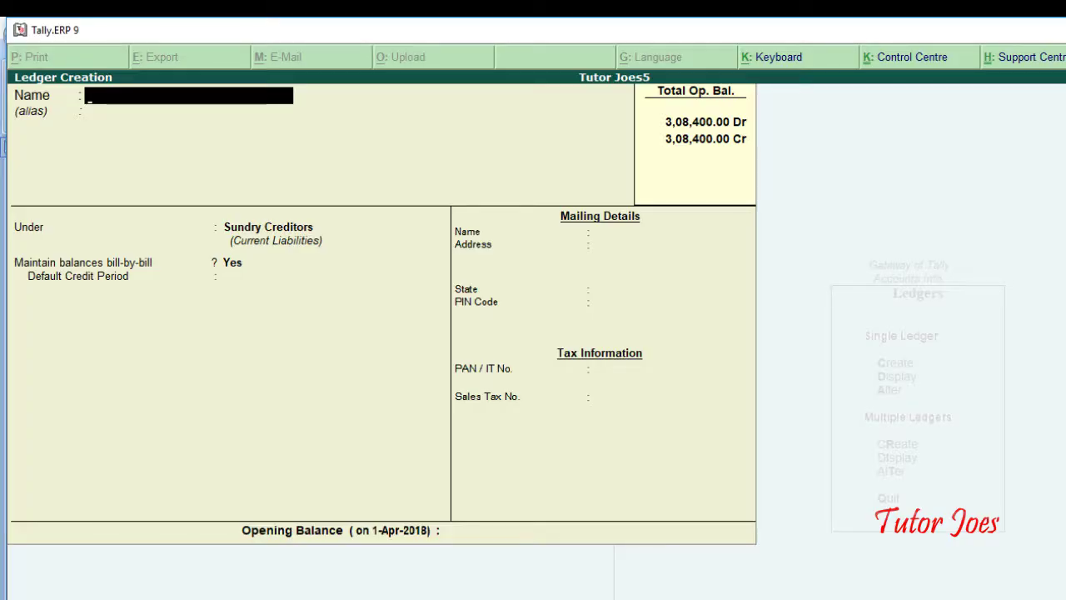
Quit ledger creation, return to the Gateway of Tally, and open the Profit & Loss A/c report.
key("Escape")
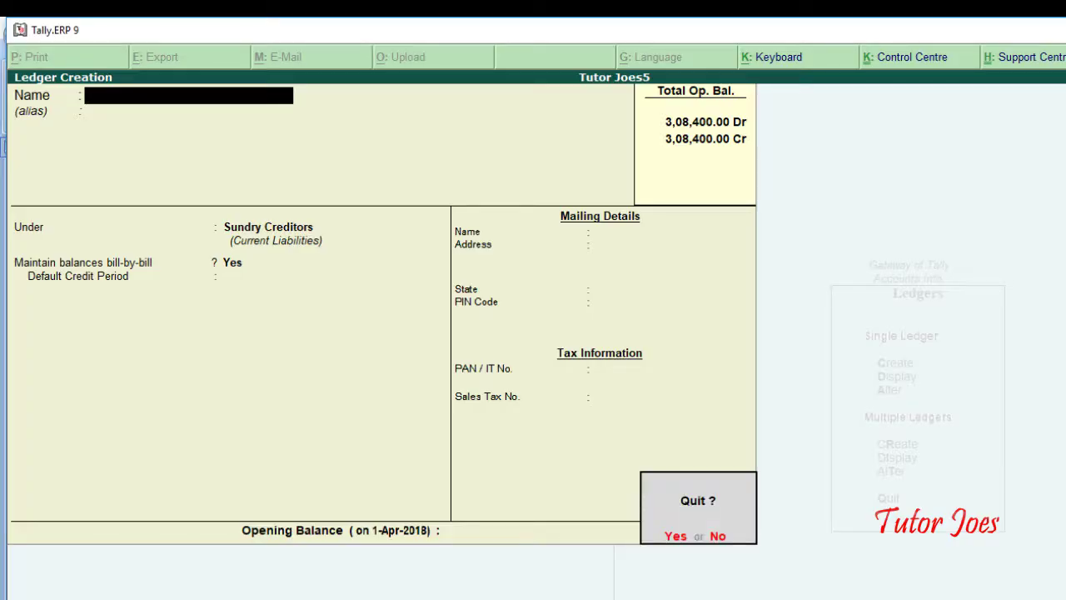
key("y")
key("Escape")
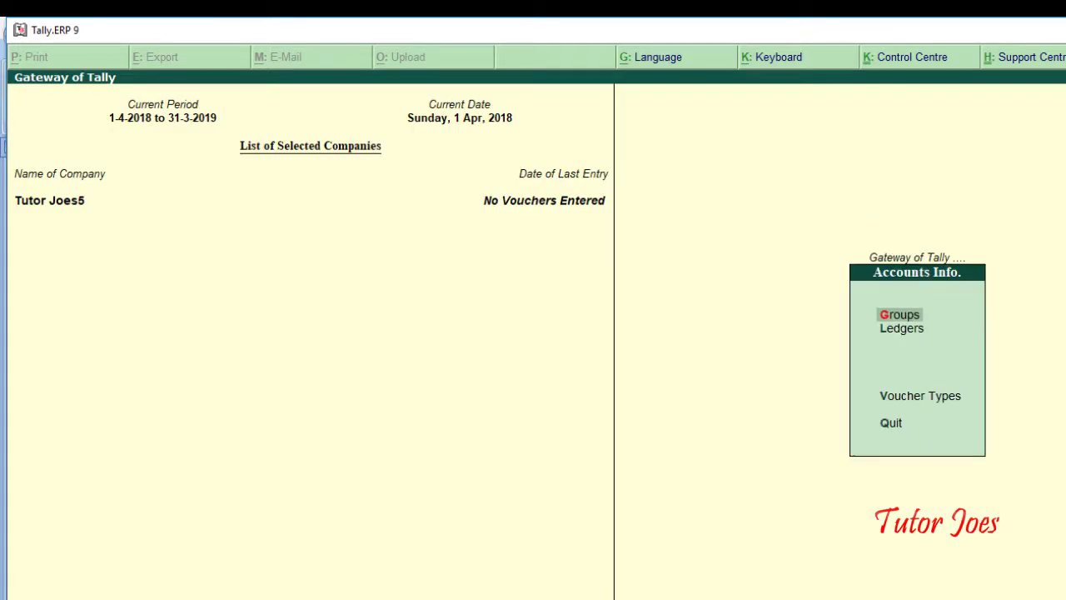
key("Escape")
key("Down")
key("Down")
key("Down")
key("Down")
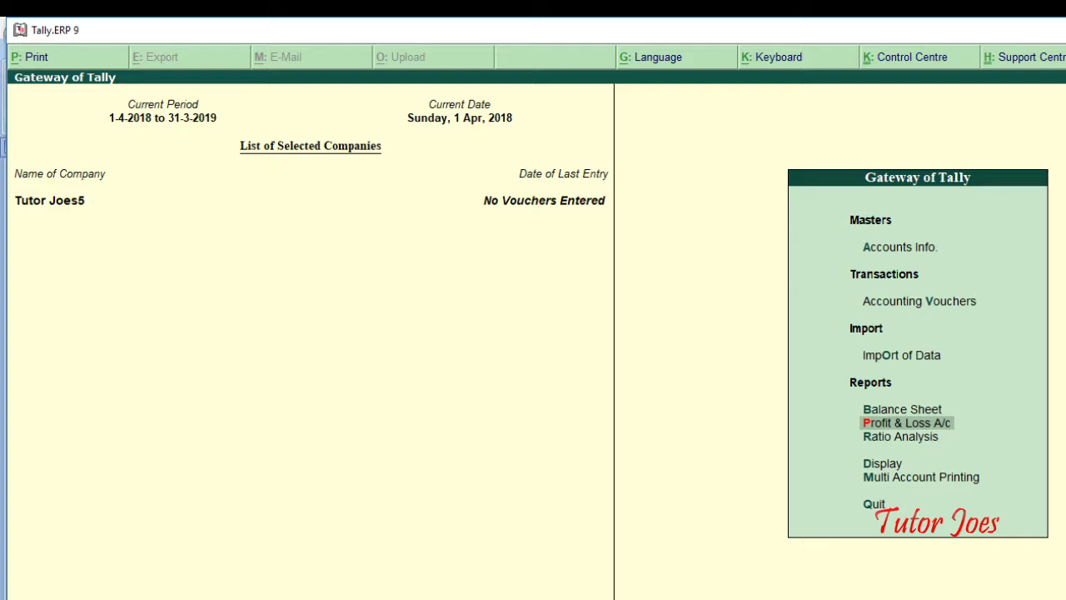
key("Return")
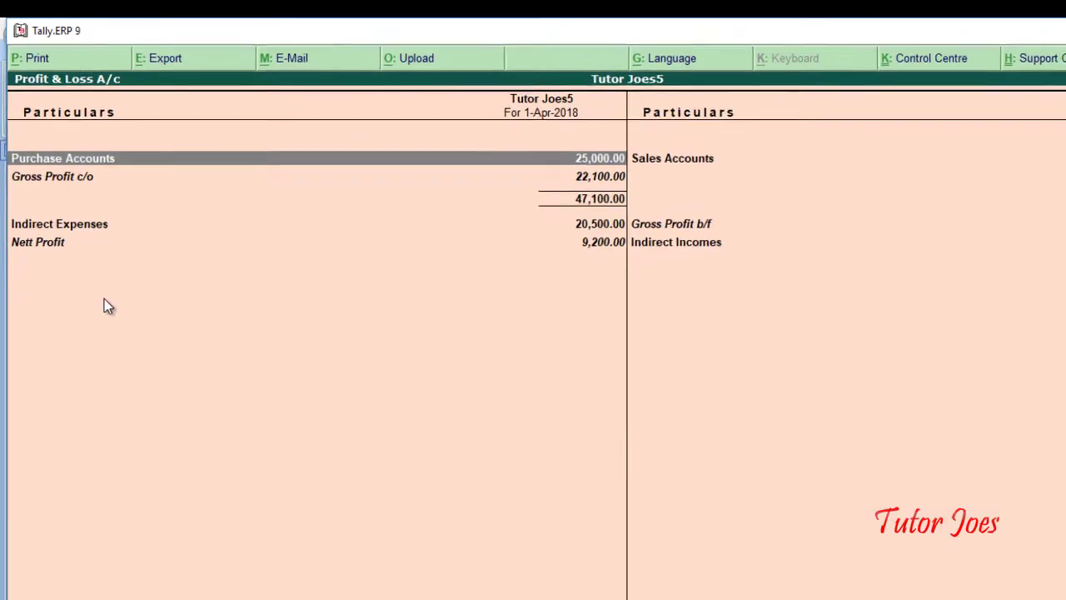
Show the Profit & Loss A/c in detail and check its gross and net profit against the answers in the document.
key("alt+F1")
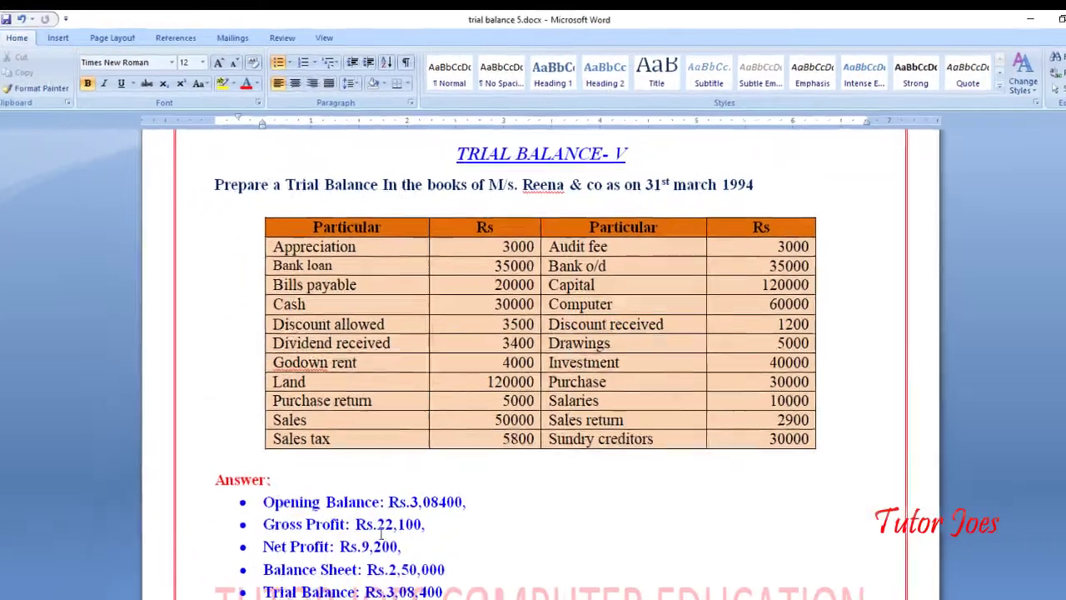
mouse_move(429, 524)
left_mouse_down()
mouse_move(356, 524)
mouse_move(447, 530)
left_mouse_up()
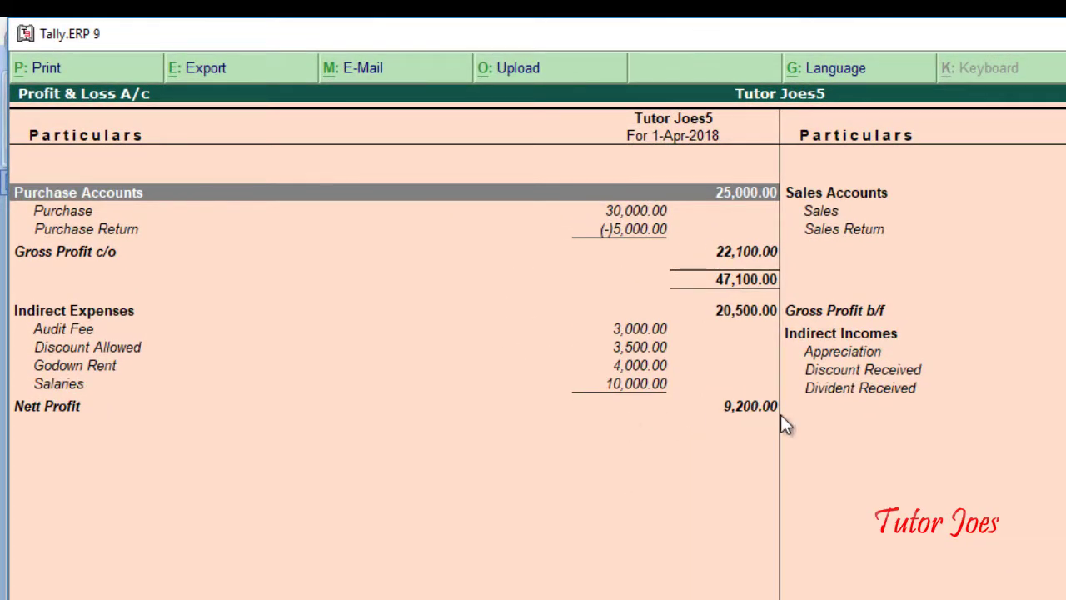
left_click(781, 414)
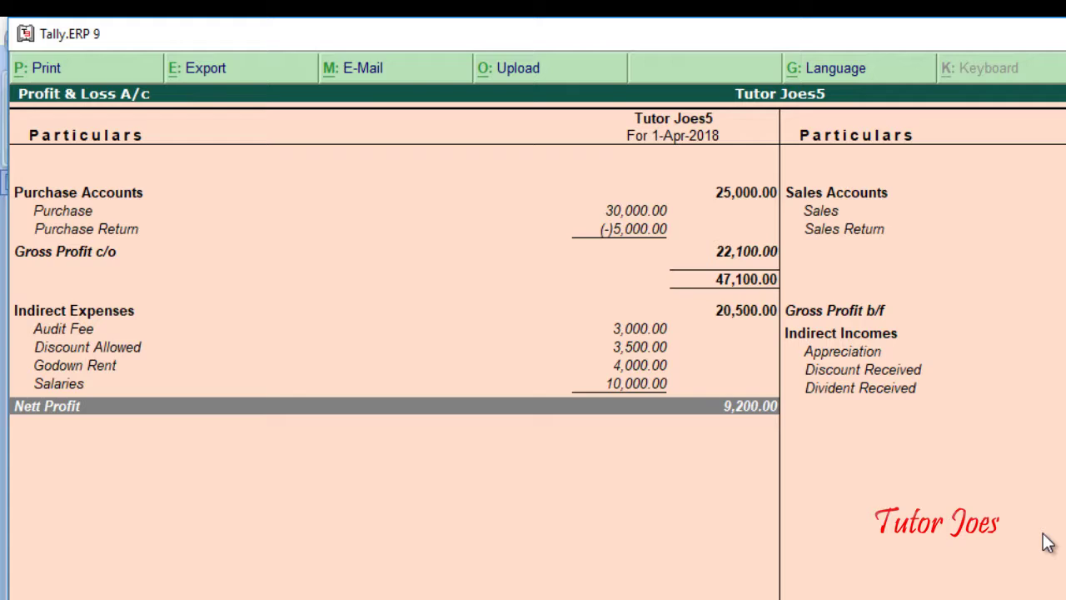
Open the Balance Sheet report and compare its total with the balance sheet answer in the trial balance document.
key("Escape")
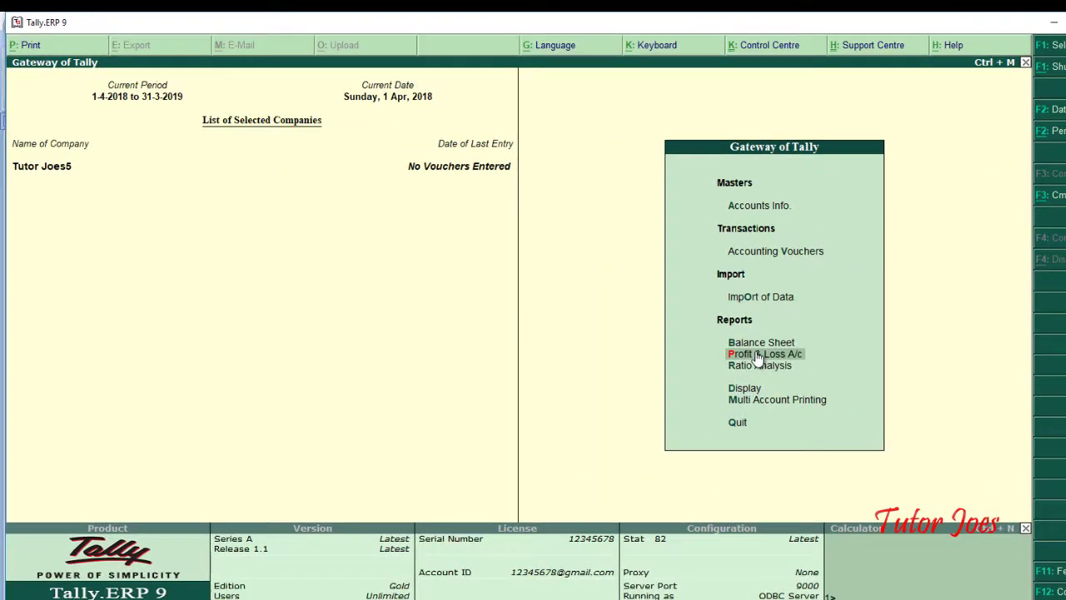
key("Up")
key("Return")
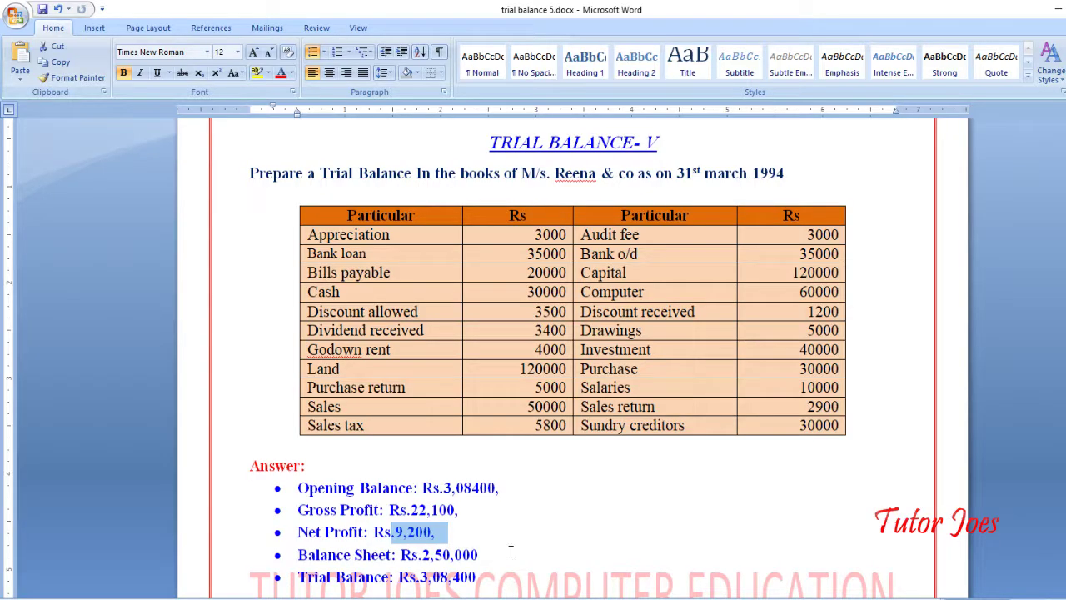
scroll(504, 533, "down", 1)
left_click_drag(400, 507, 483, 508)
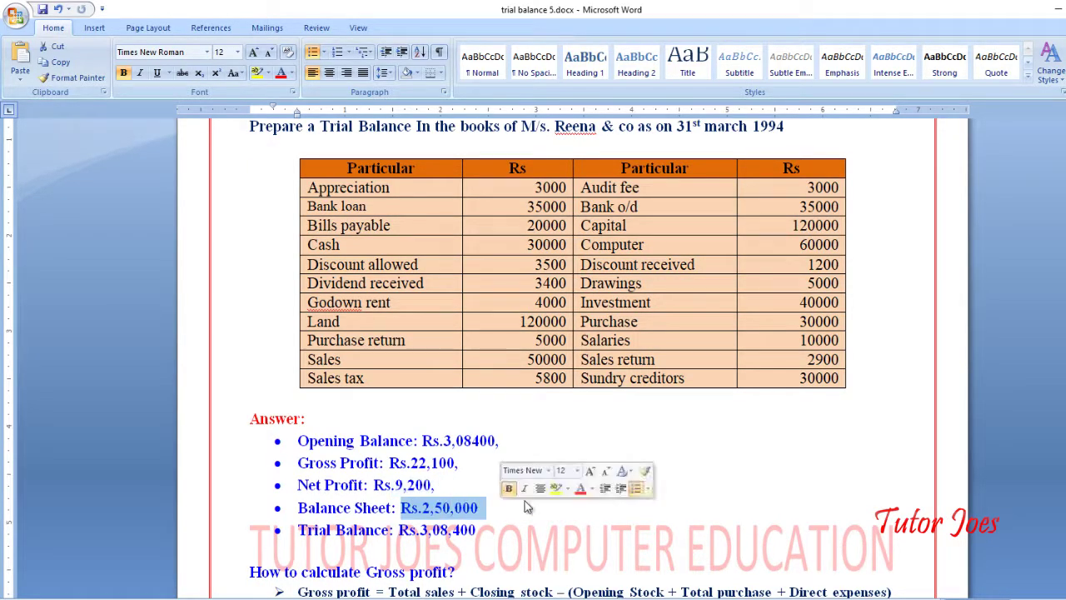
key("End")
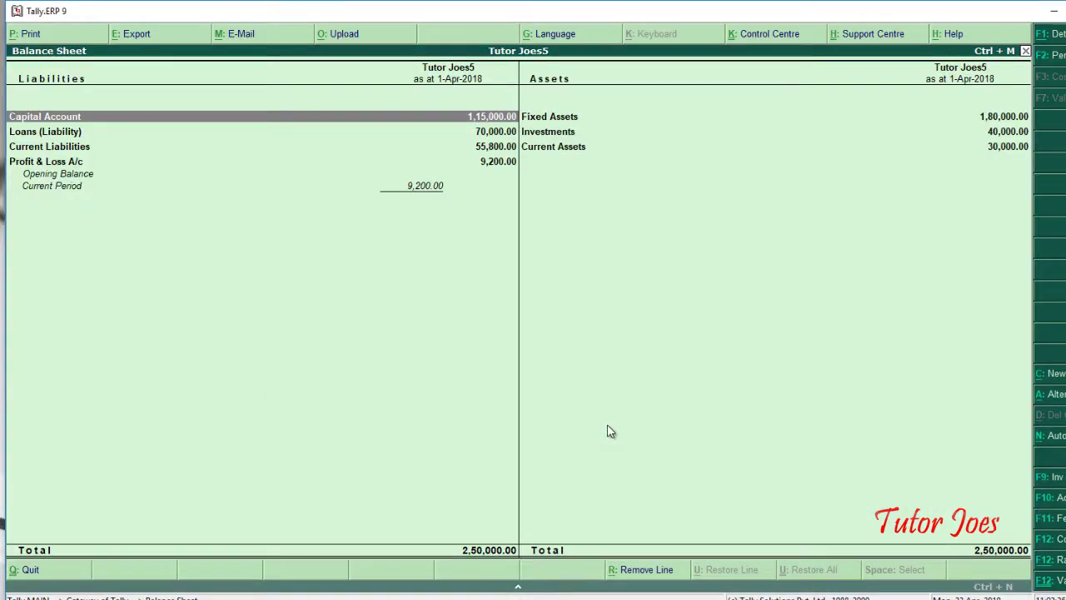
Close the Balance Sheet and display the Trial Balance report in detailed form.
key("Escape")
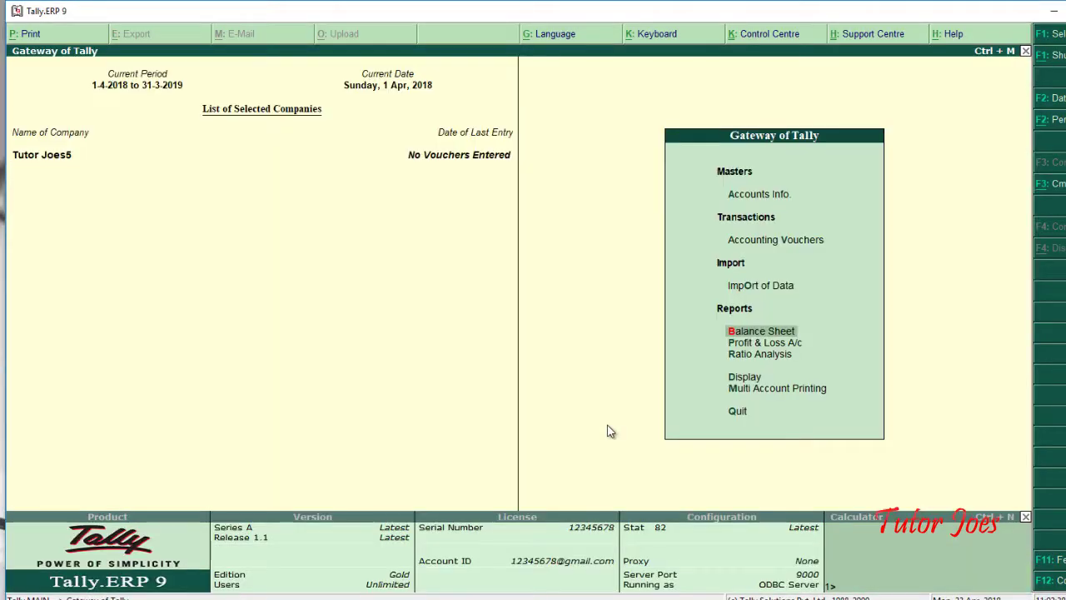
key("Down")
key("Down")
key("Down")
key("Return")
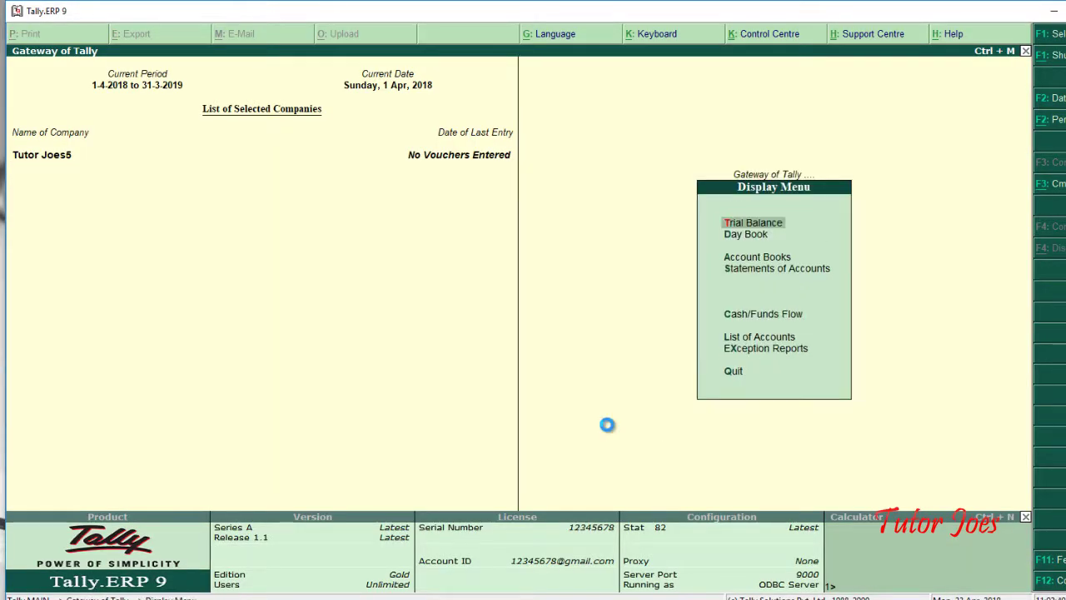
key("Return")
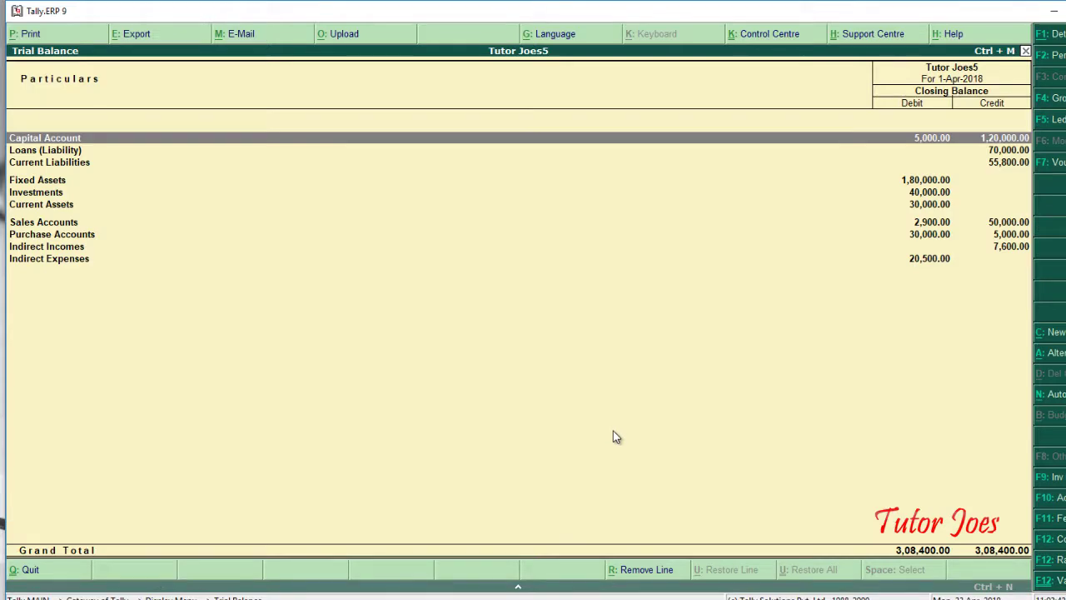
key("alt+F1")
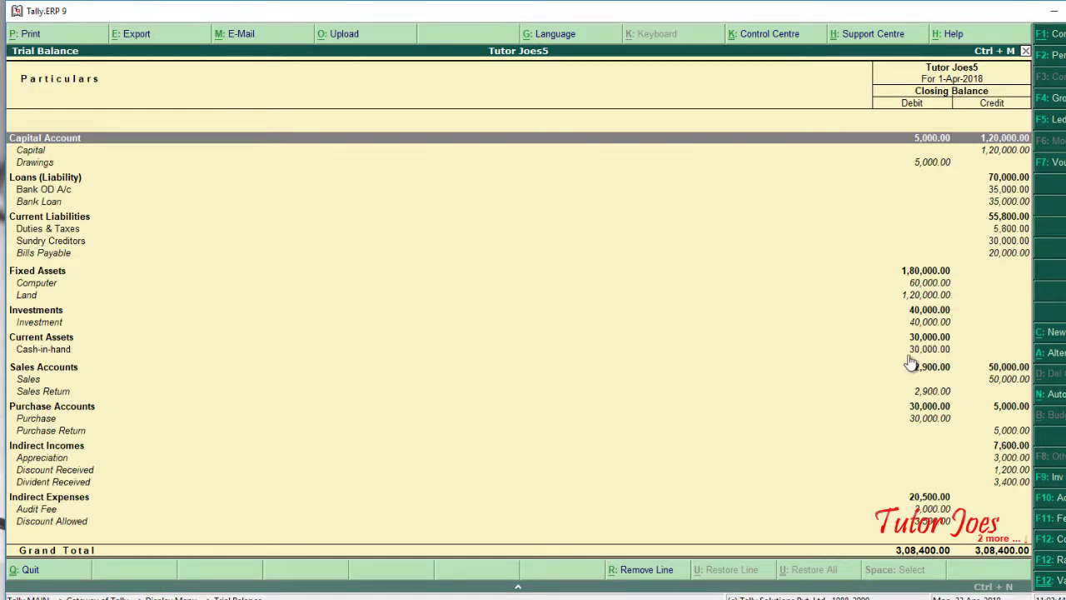